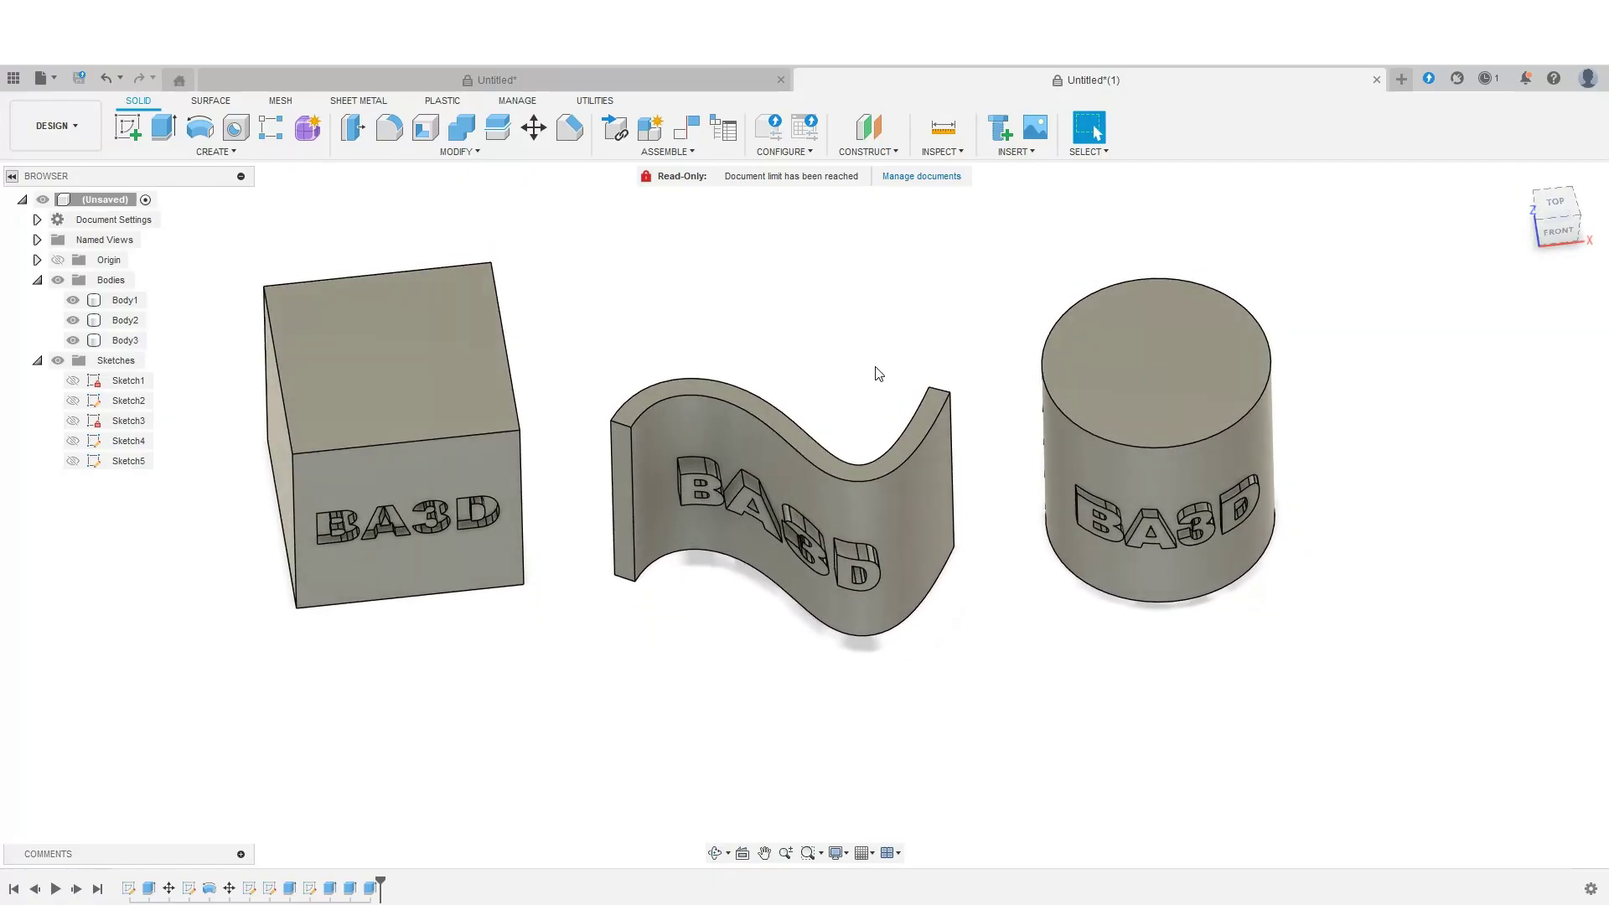
pyautogui.click(816, 543)
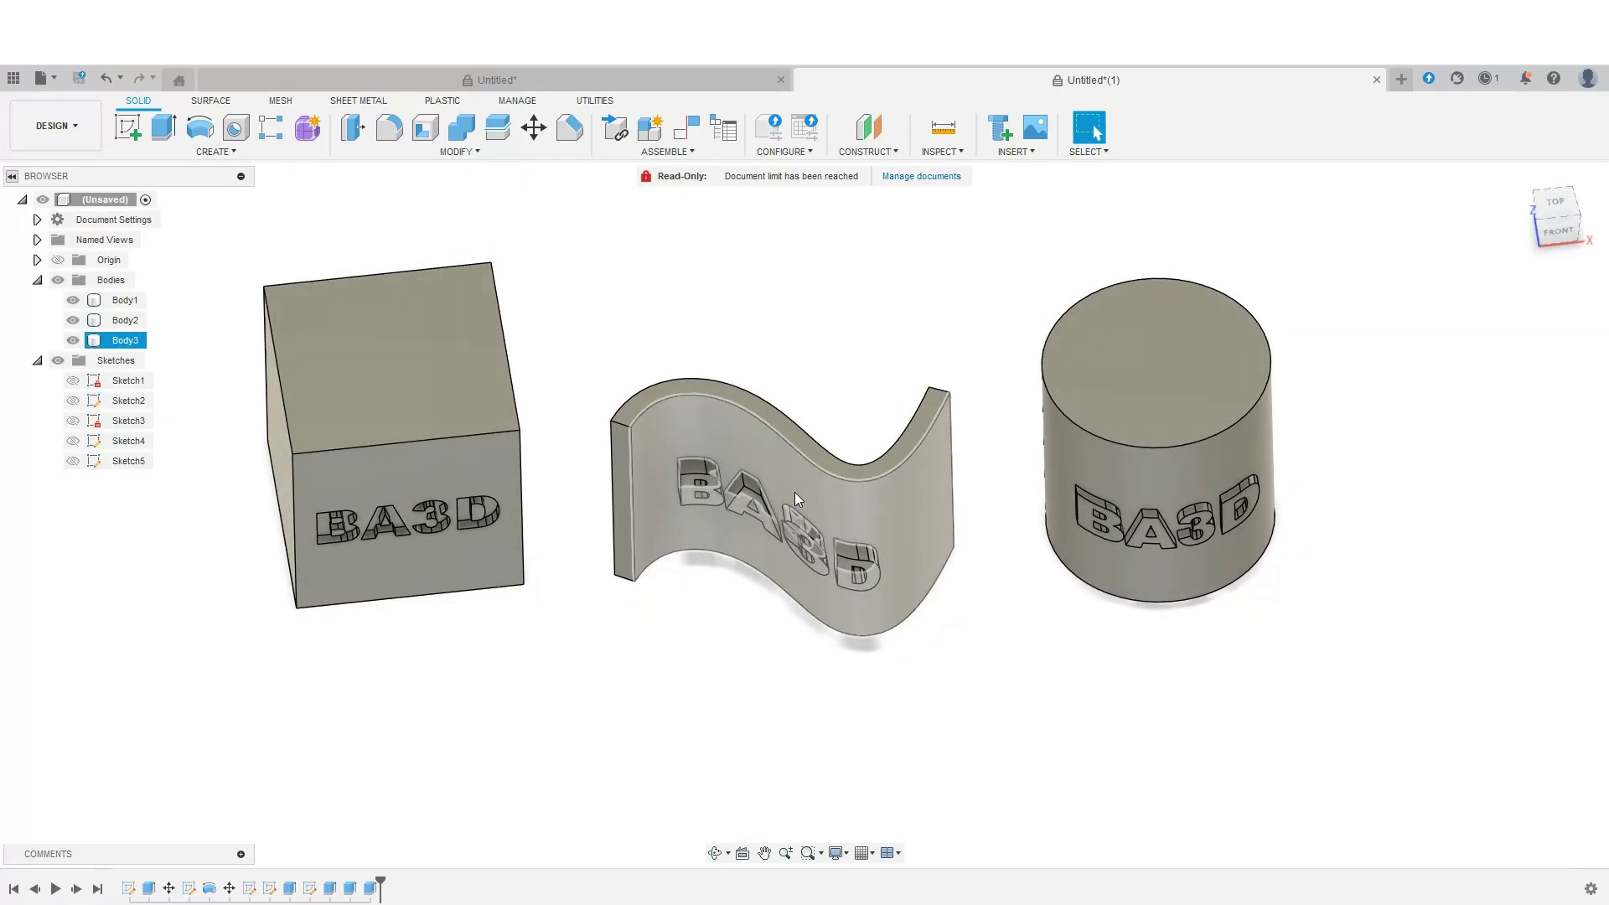
pyautogui.press('Escape')
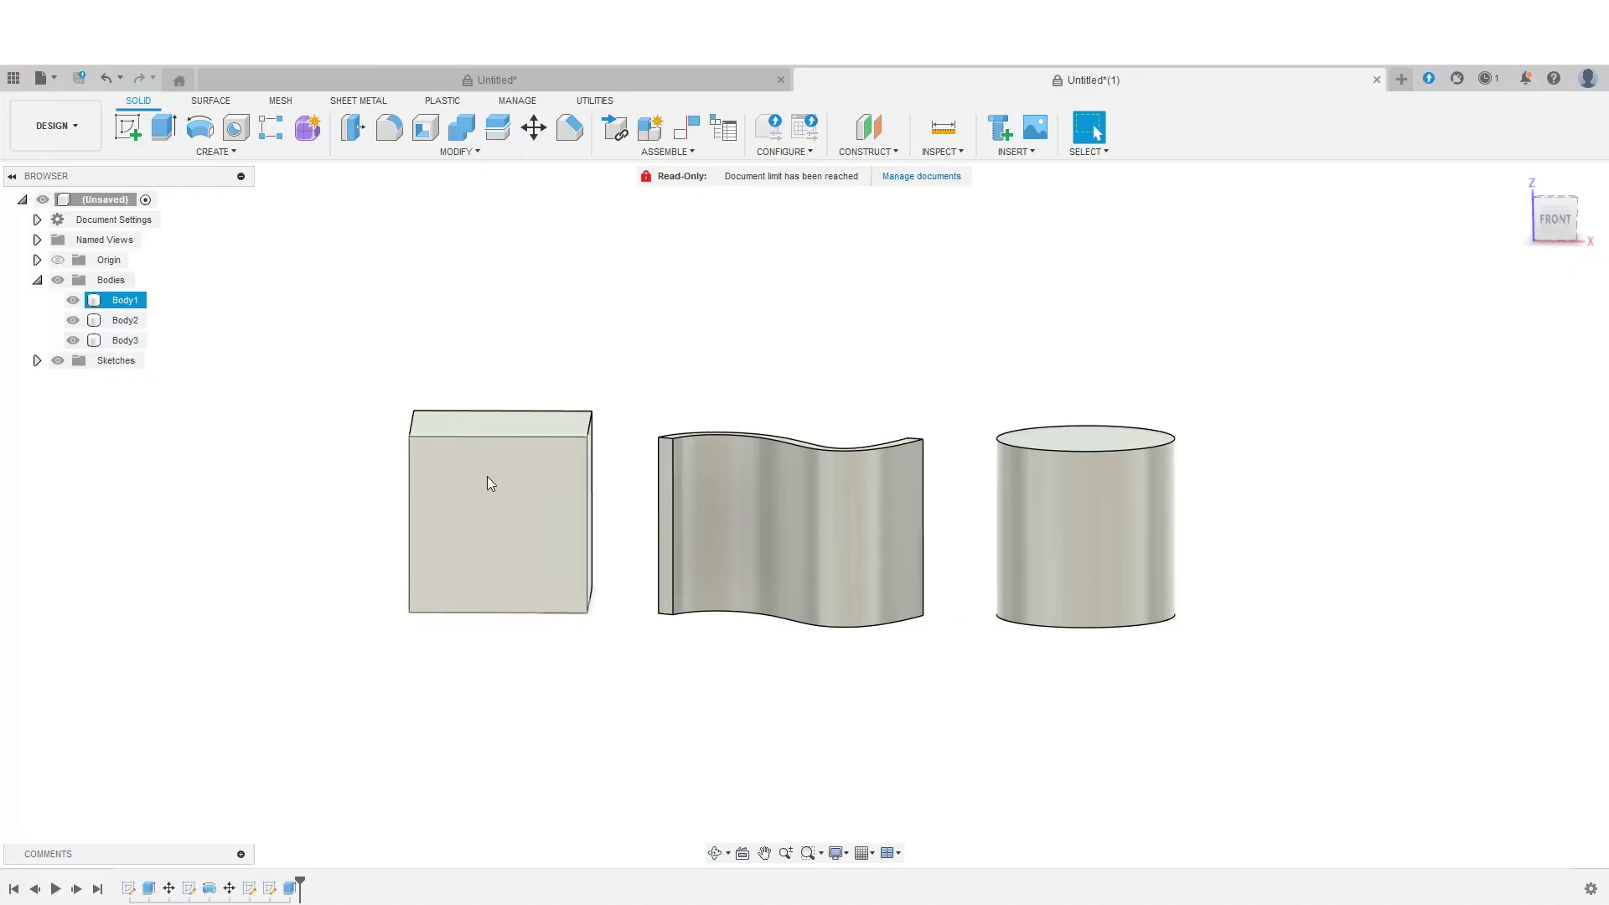
pyautogui.moveTo(1560, 219); pyautogui.dragTo(1556, 281)
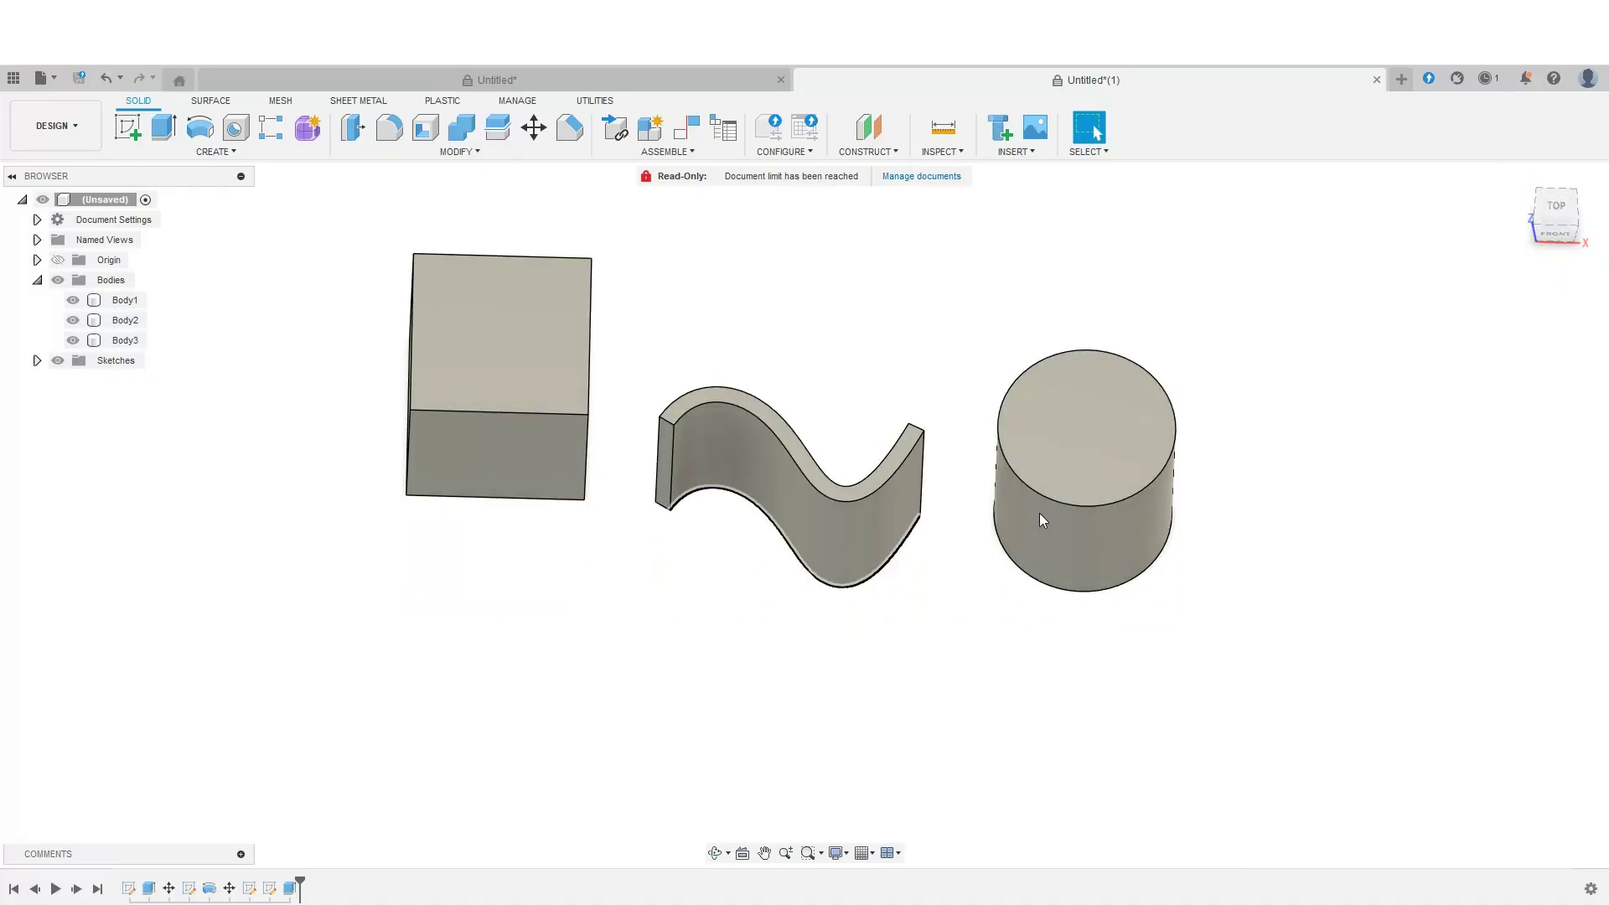
pyautogui.click(1555, 225)
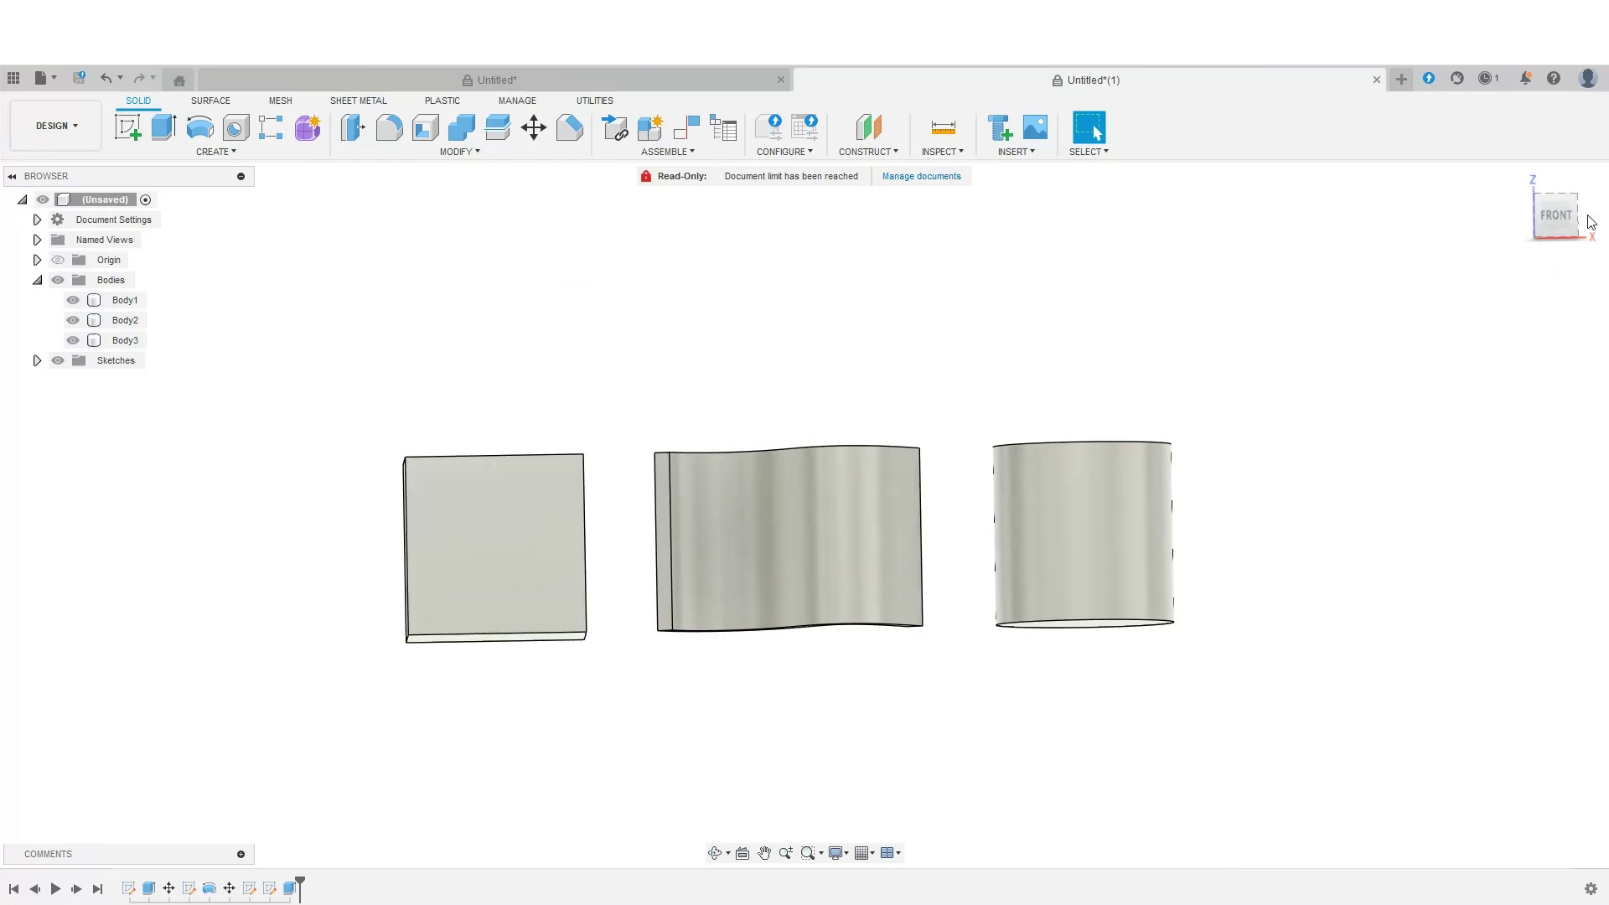
pyautogui.moveTo(1562, 215)
pyautogui.mouseDown()
pyautogui.moveTo(1564, 173)
pyautogui.moveTo(1561, 222)
pyautogui.mouseUp()
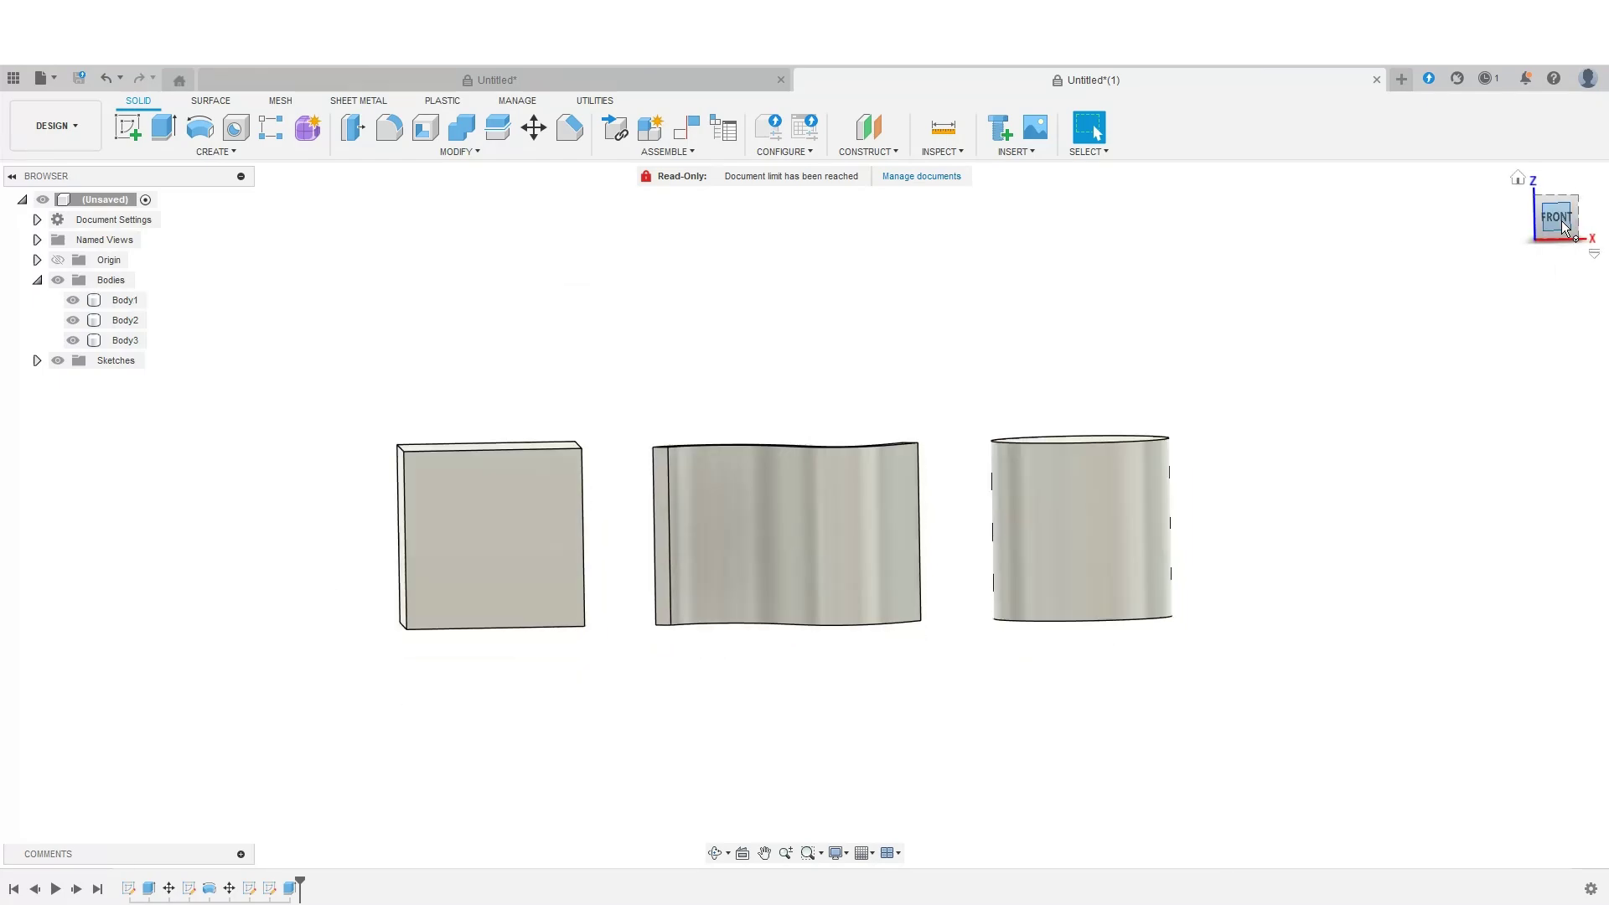
# Start a sketch on the front face of the cube
pyautogui.click(121, 127)
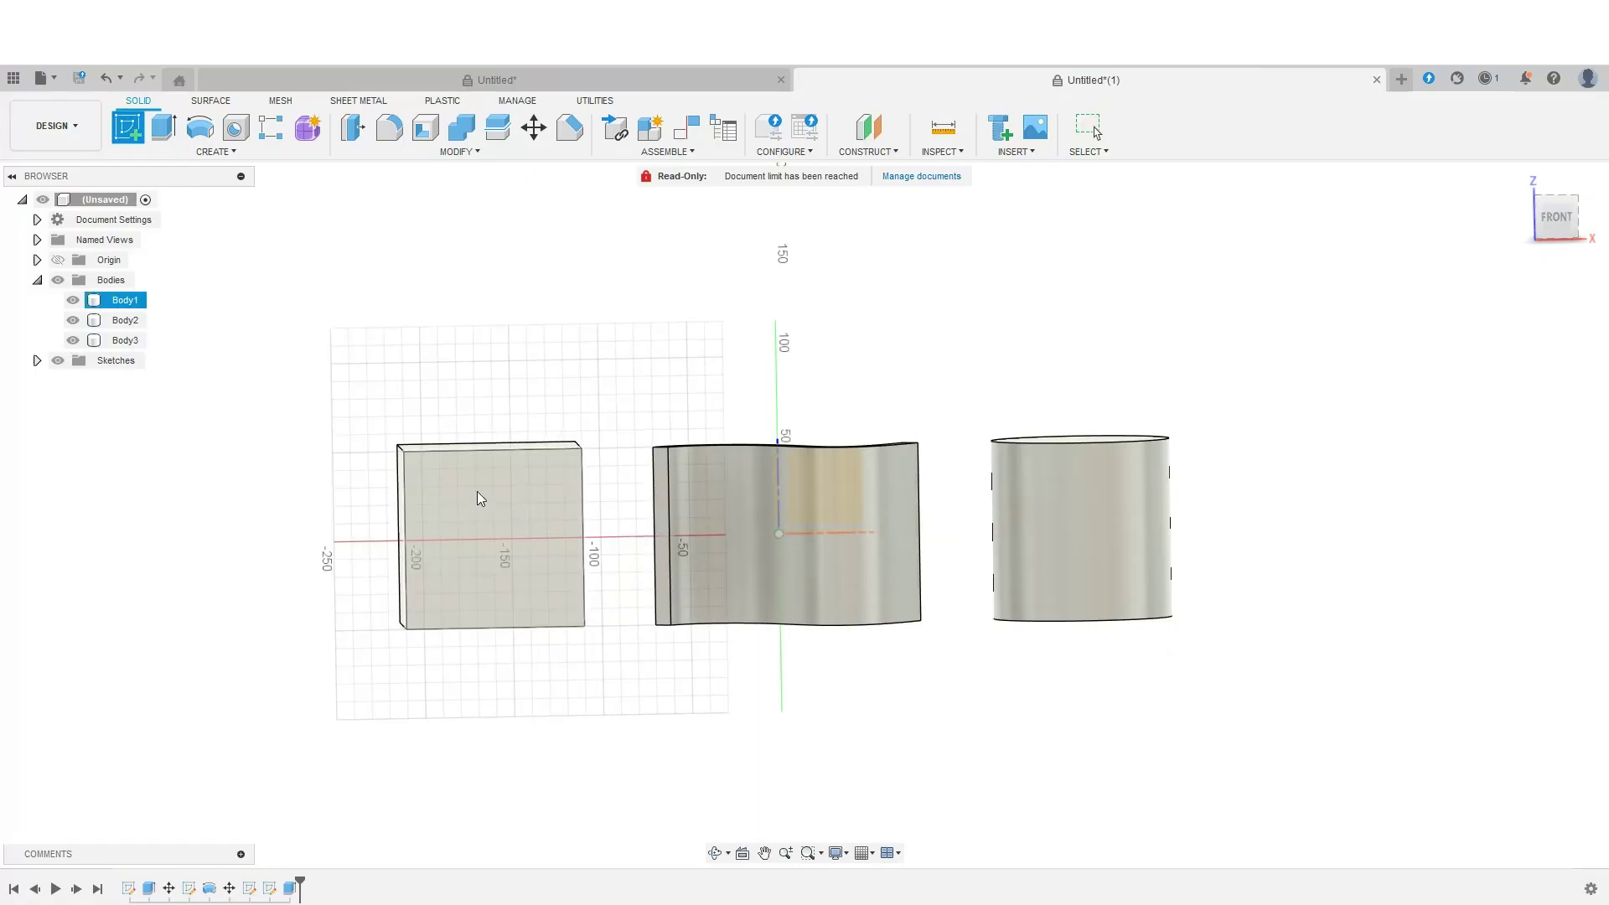
pyautogui.click(1569, 223)
pyautogui.click(500, 497)
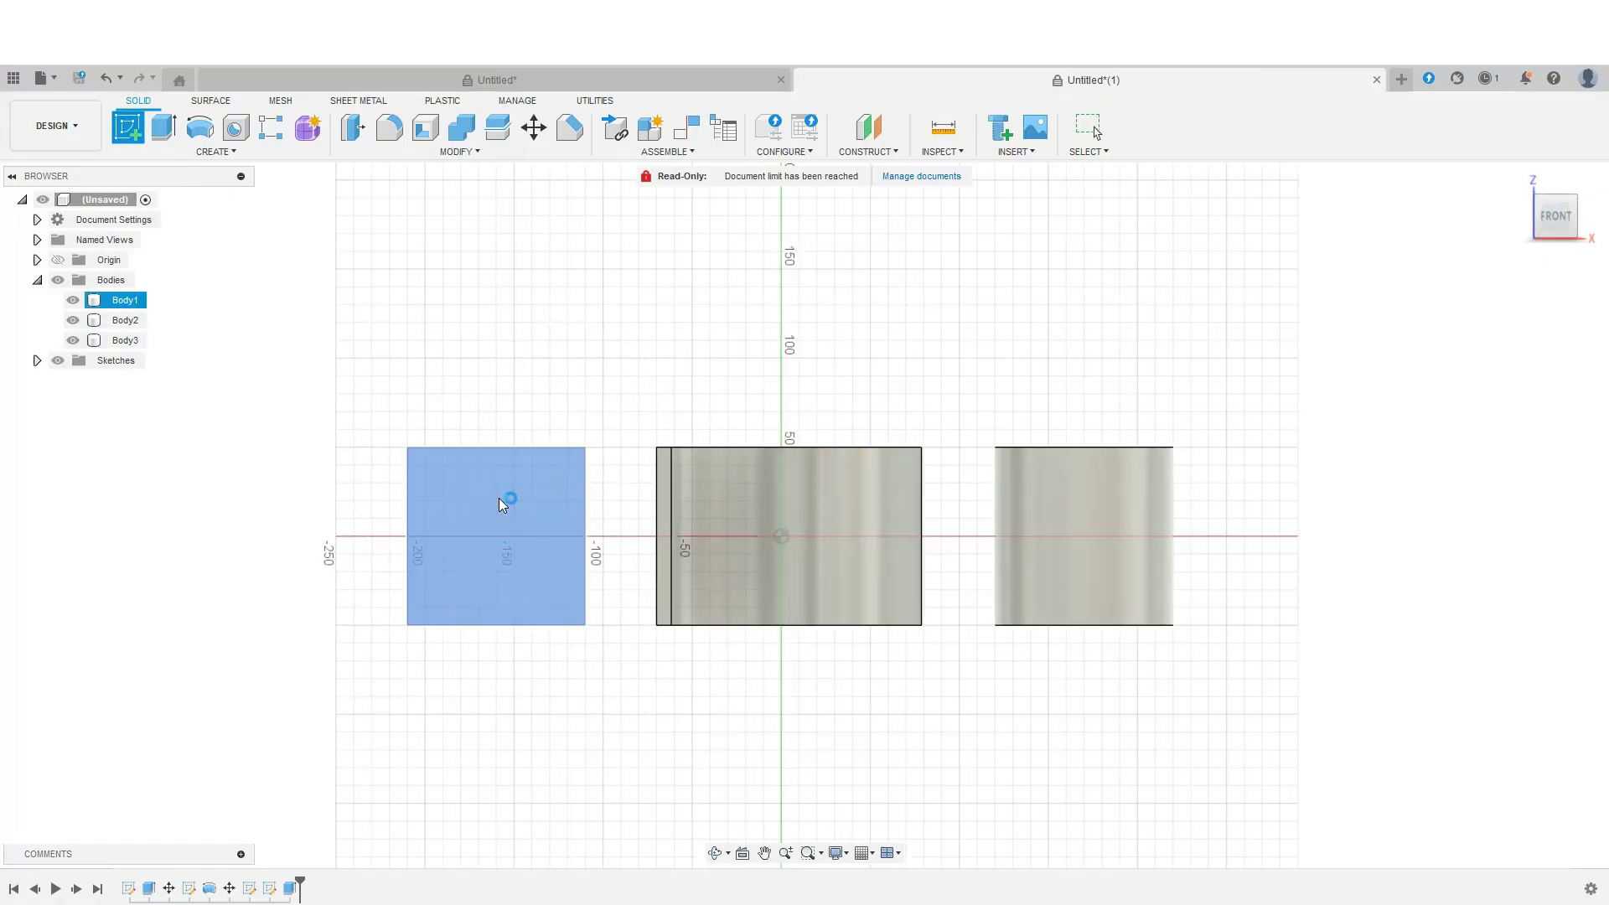
# Add the sketch text "BA3D" in a frame covering the cube's front face, centred horizontally and aligned to the middle
pyautogui.click(216, 153)
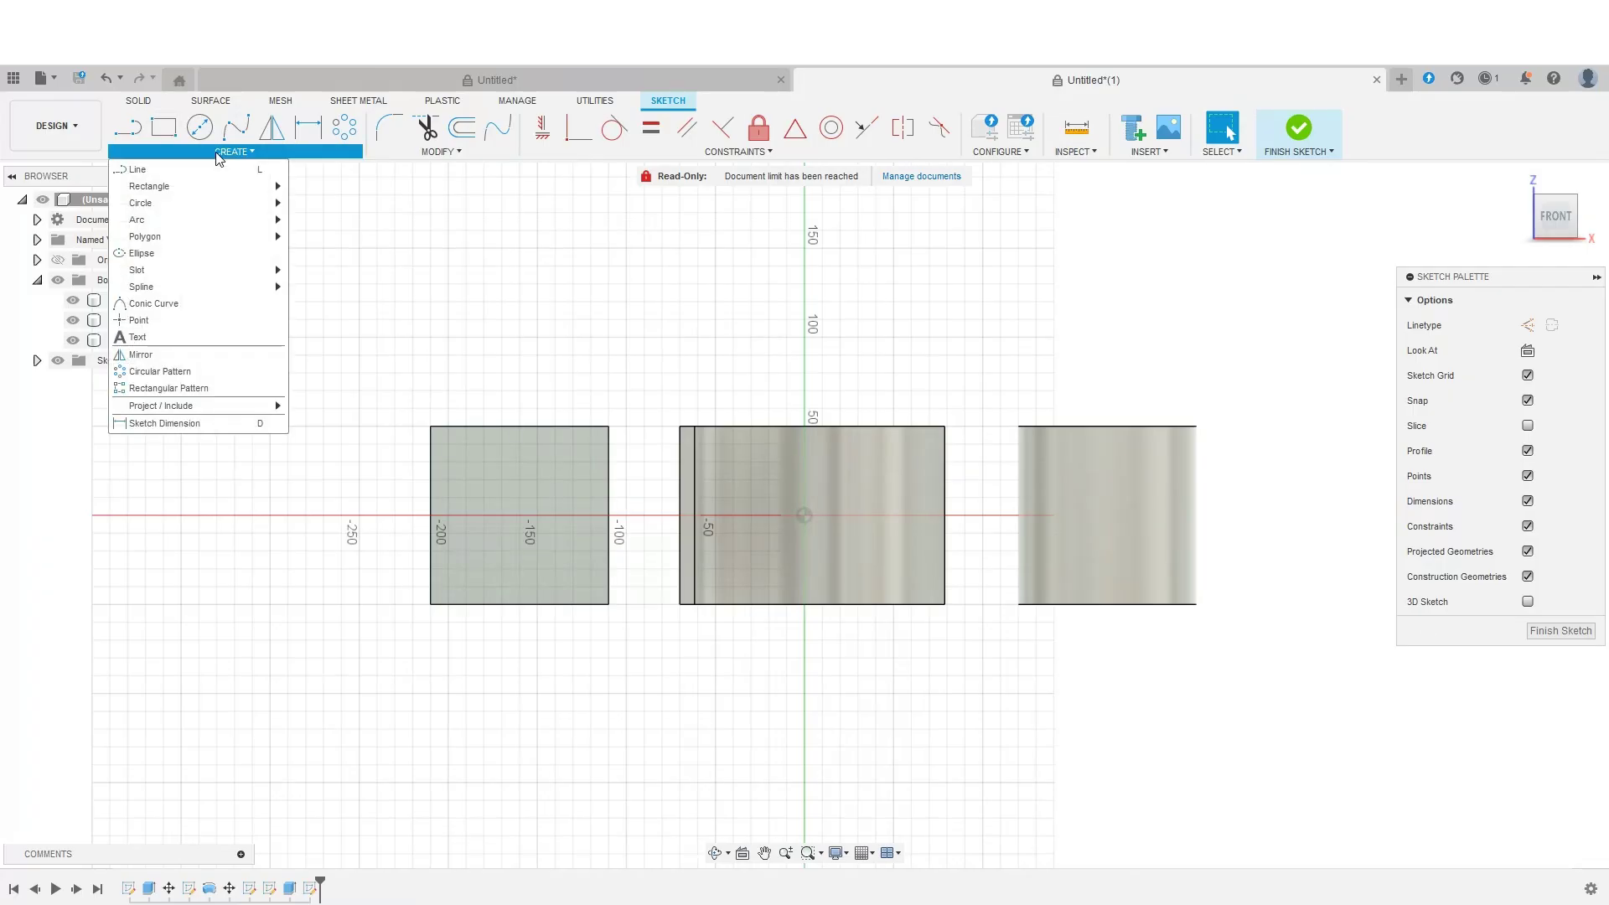
pyautogui.click(188, 342)
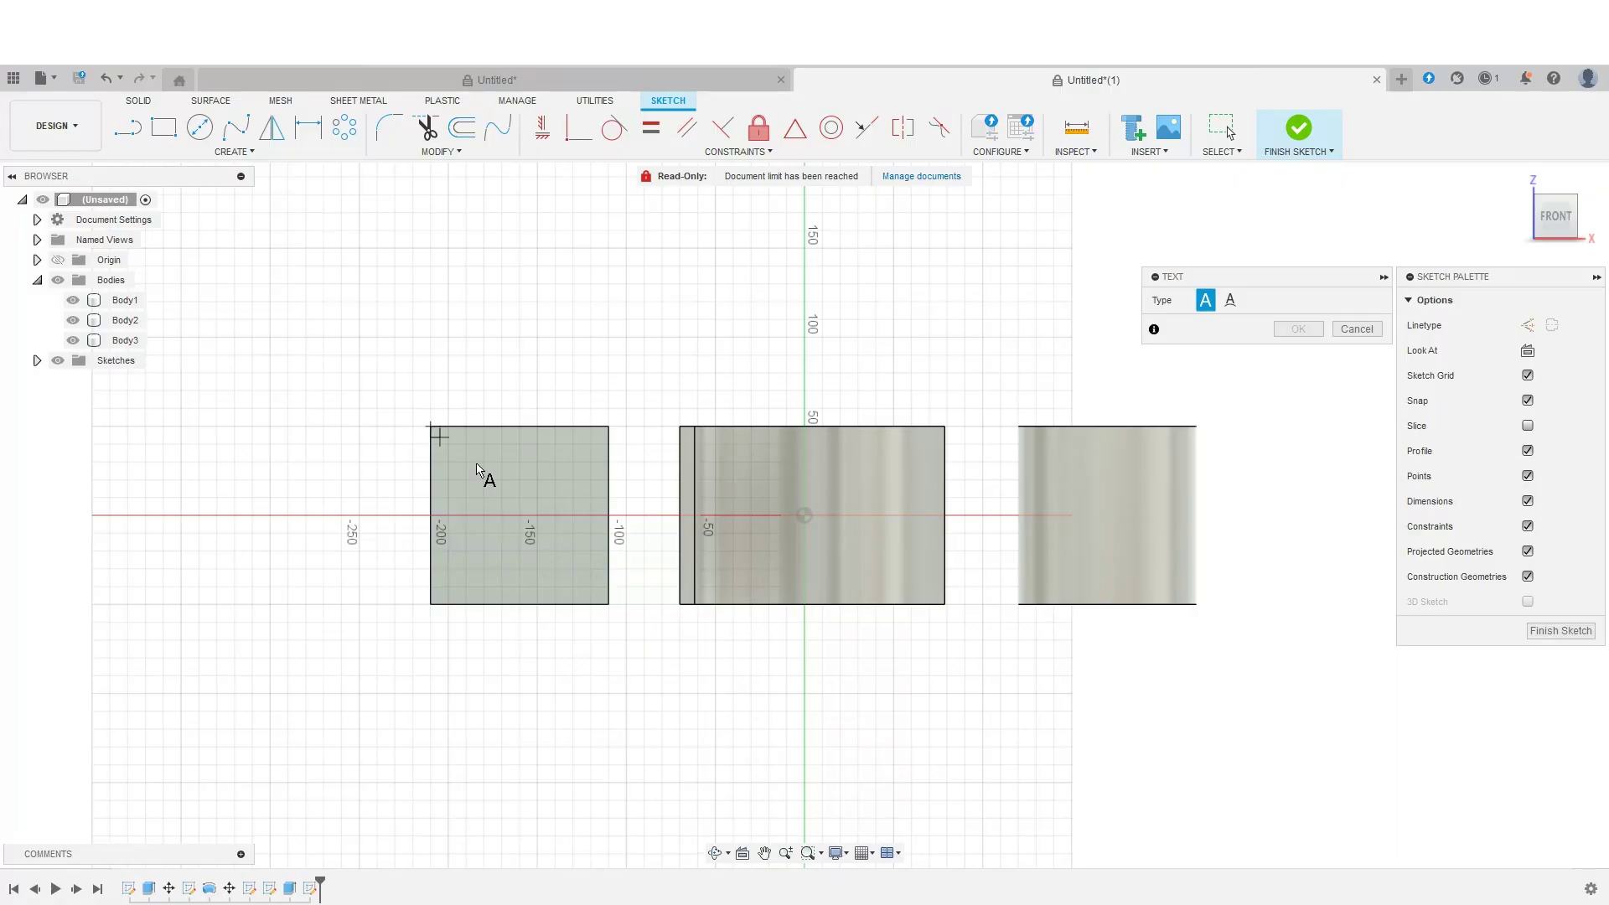
pyautogui.click(609, 605)
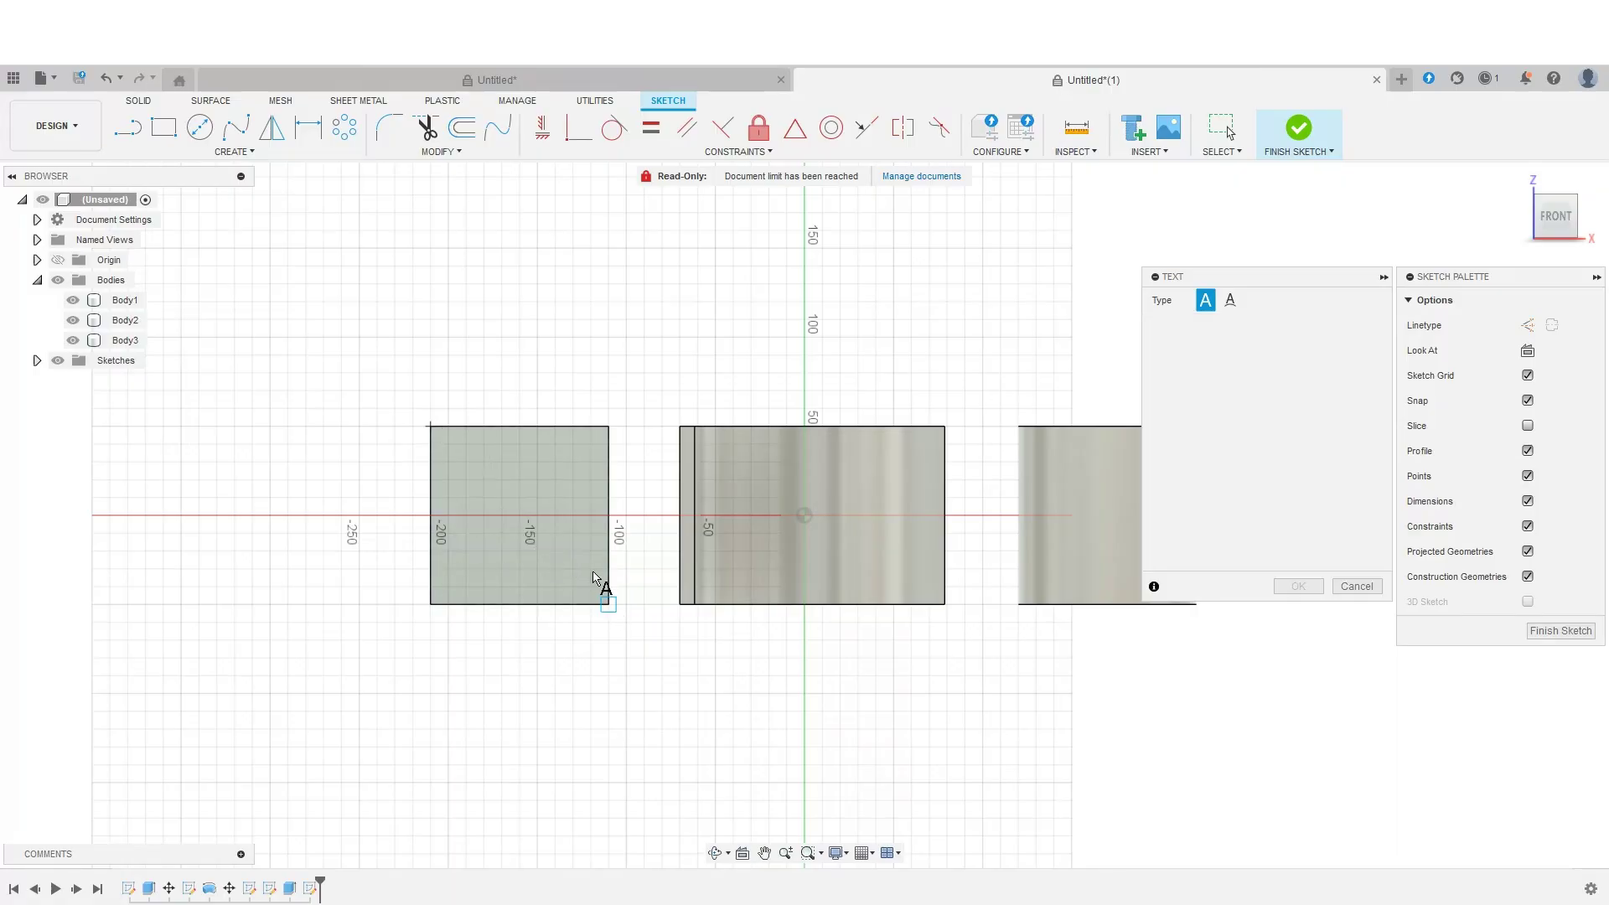
pyautogui.click(491, 484)
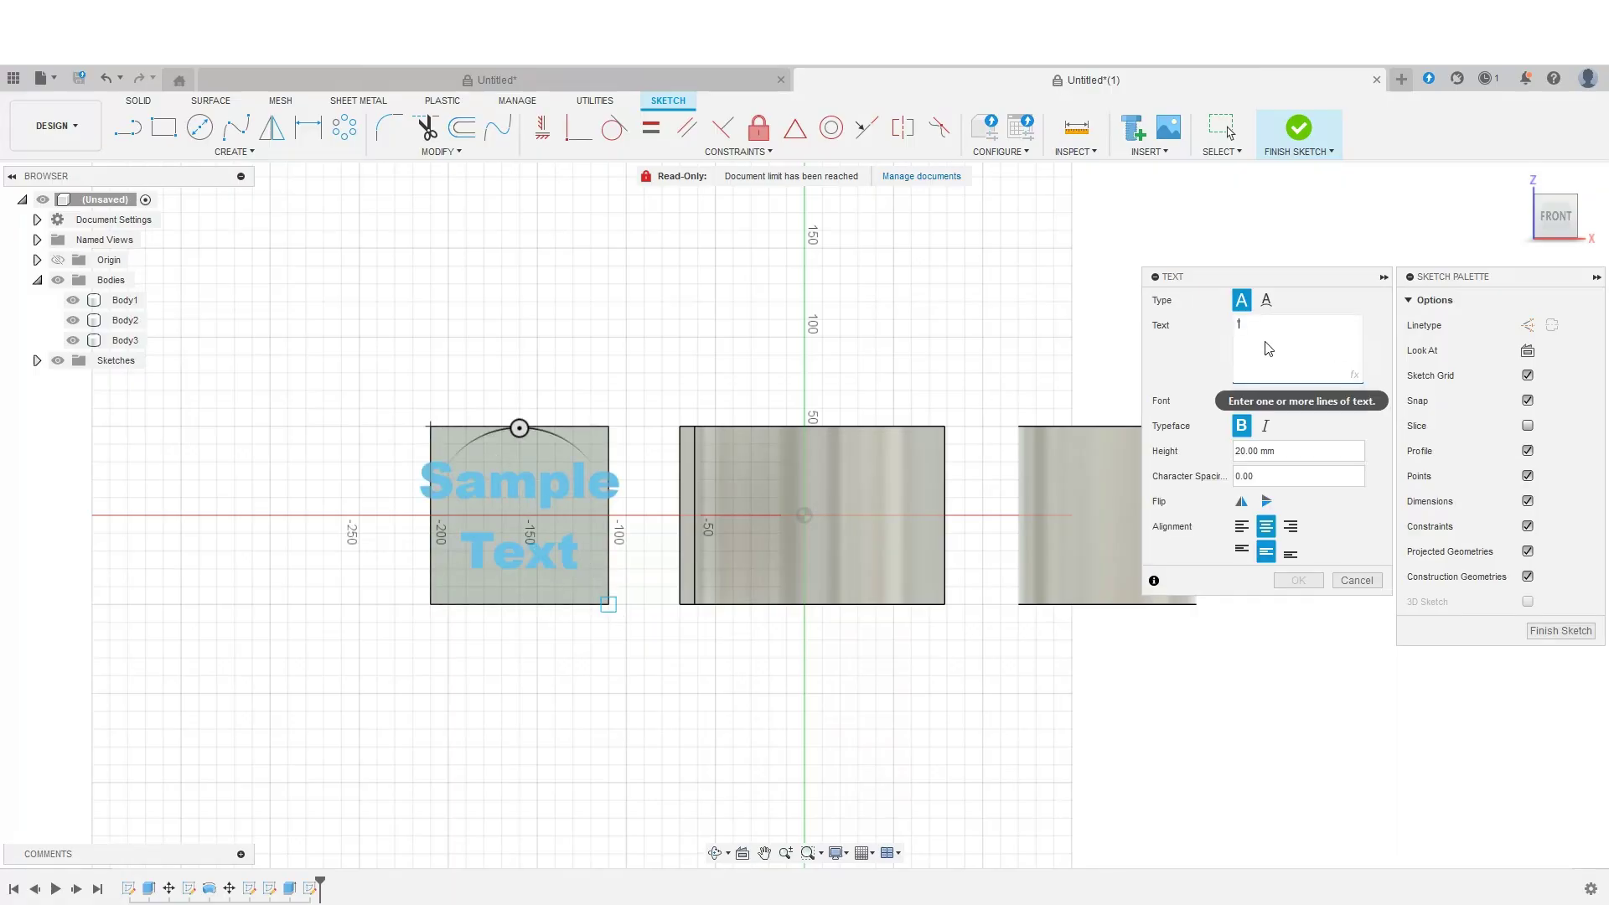
pyautogui.write('BA')
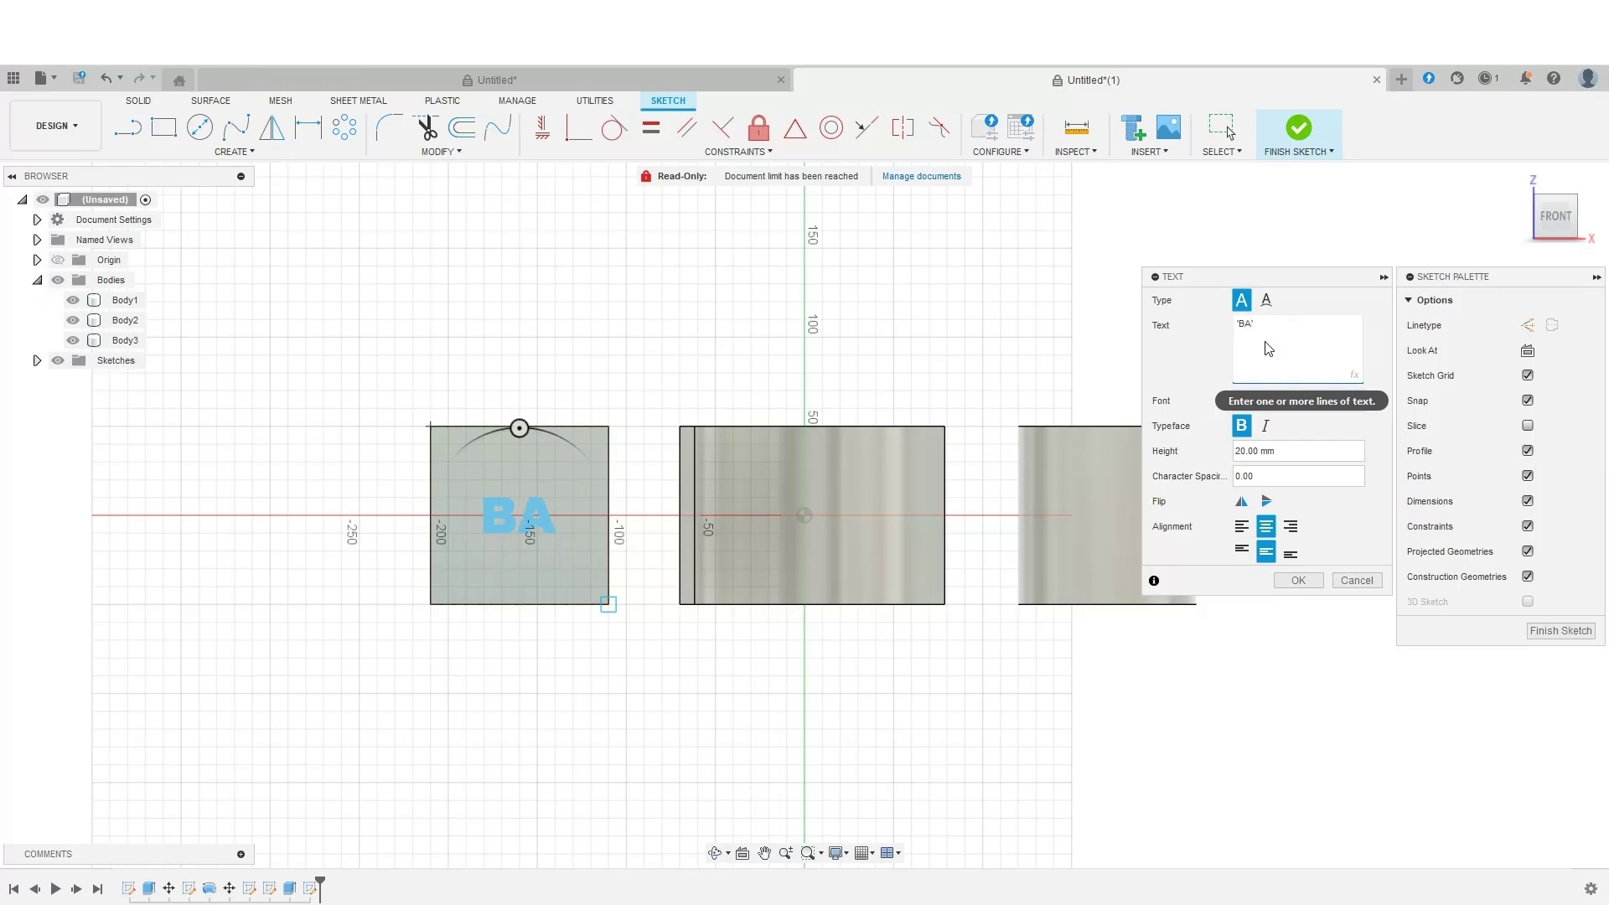
pyautogui.write('3D')
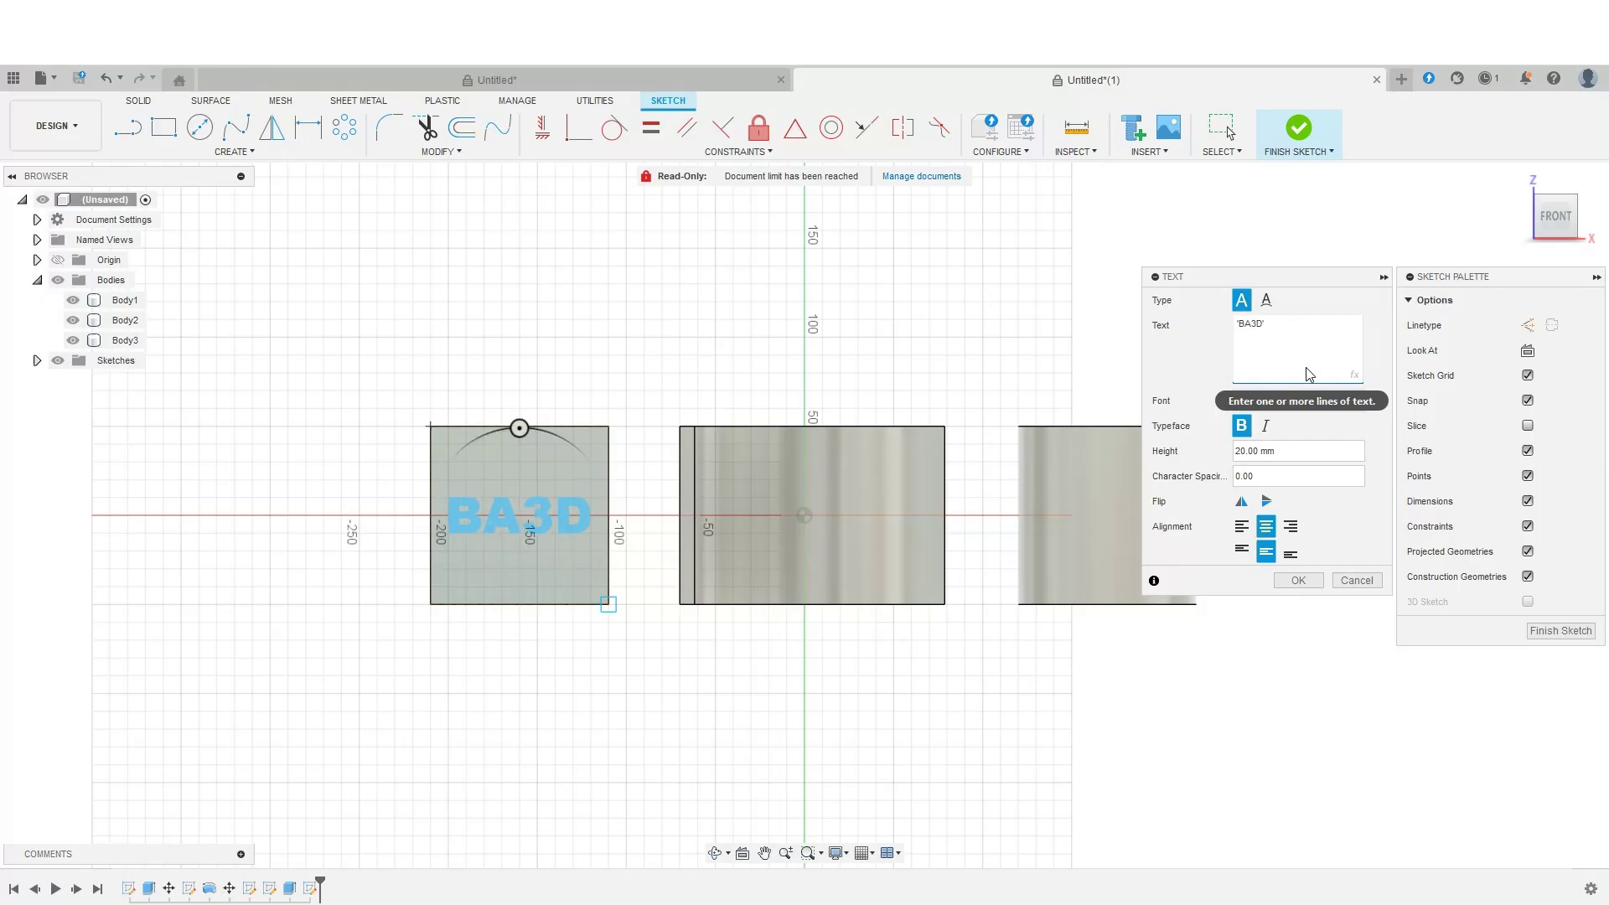
pyautogui.write("'")
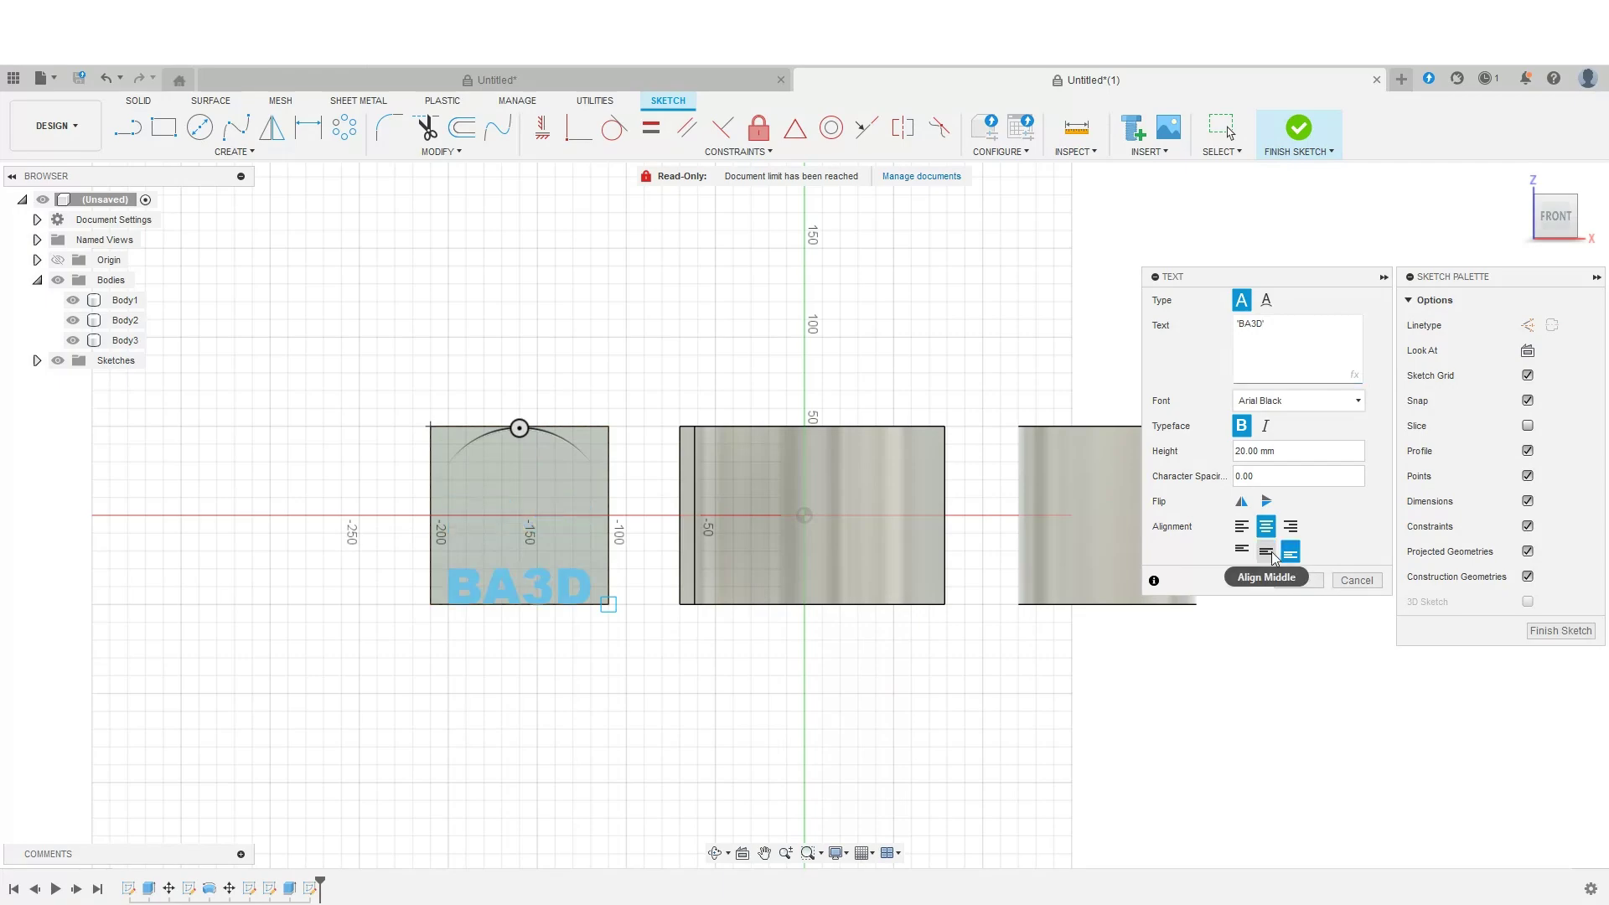
pyautogui.click(1299, 580)
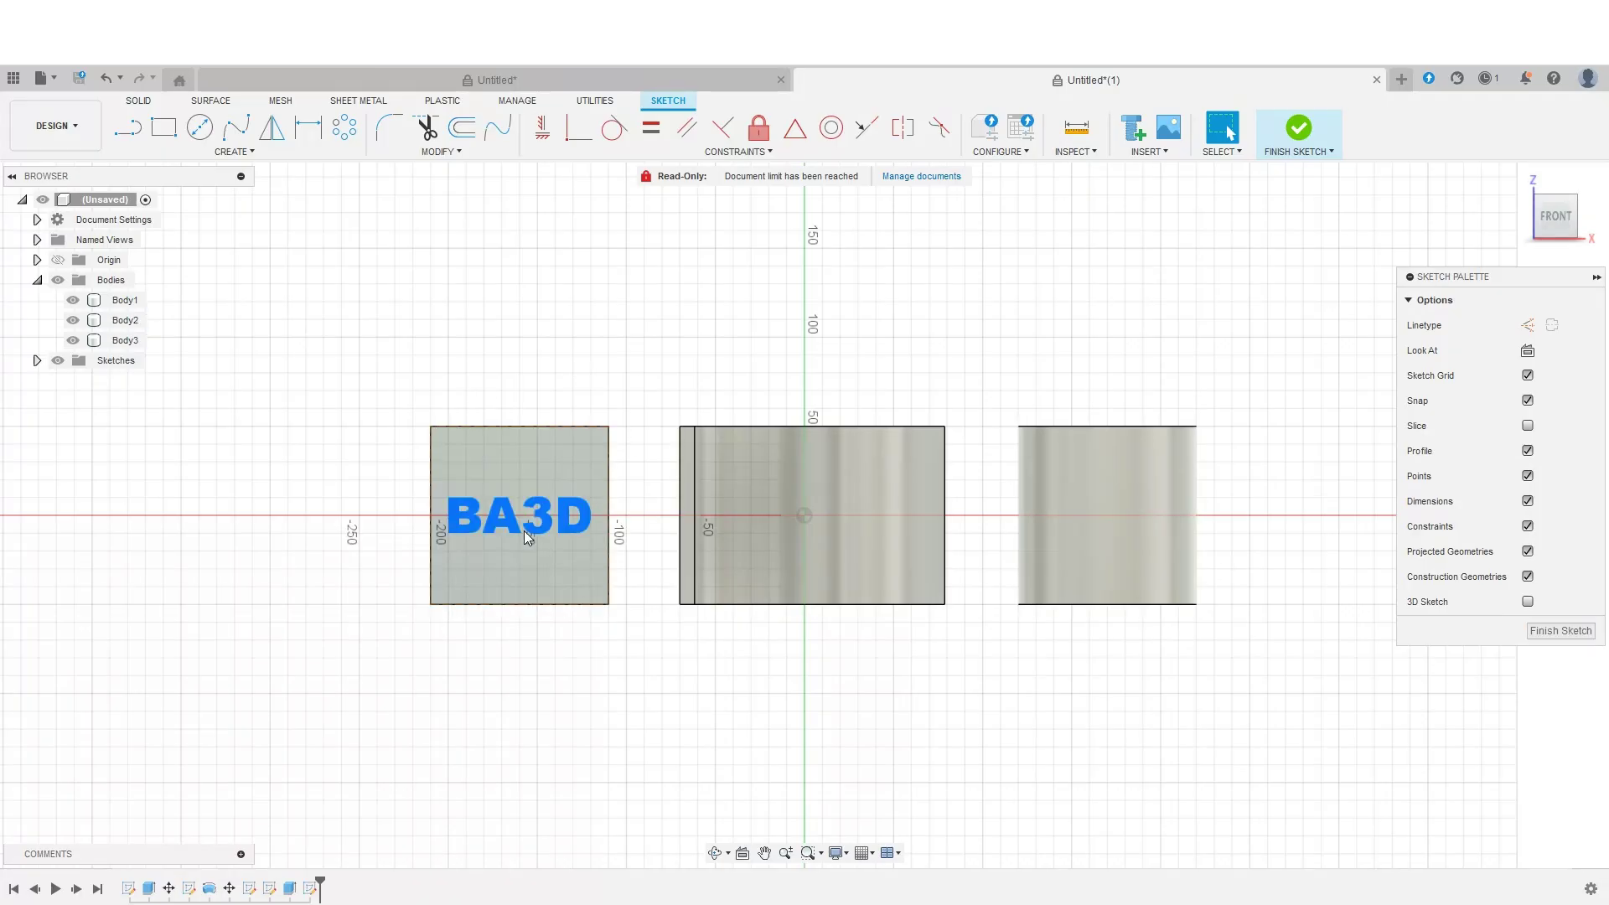
# Copy the BA3D text and place the copy 160 mm along X, in front of the wavy body
pyautogui.click(508, 516)
pyautogui.rightClick(508, 517)
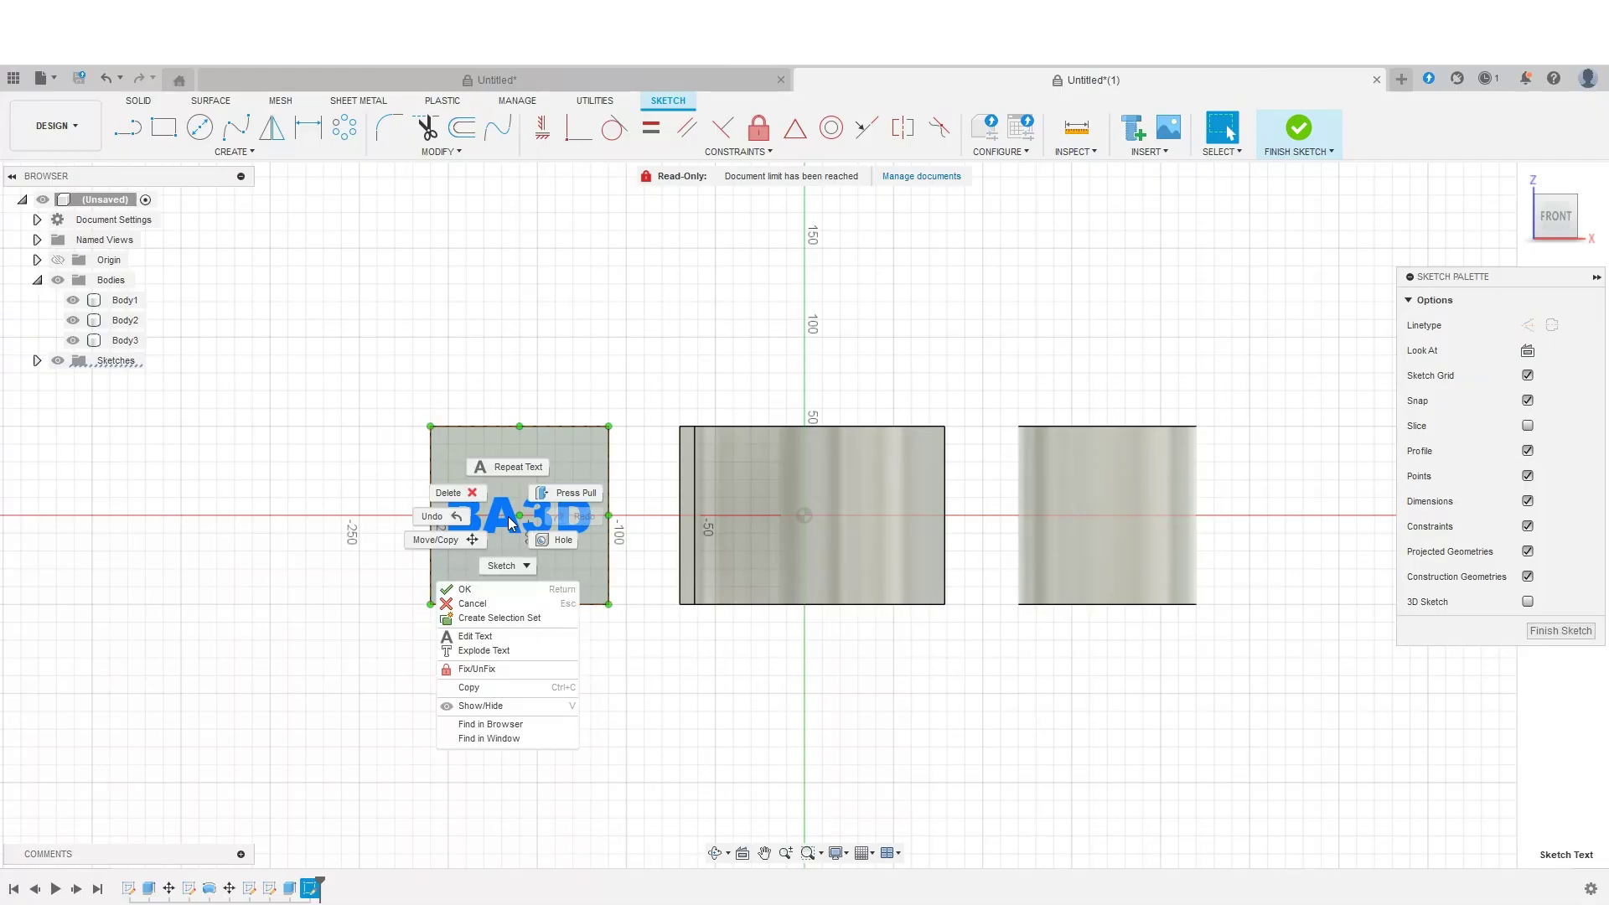
pyautogui.click(491, 689)
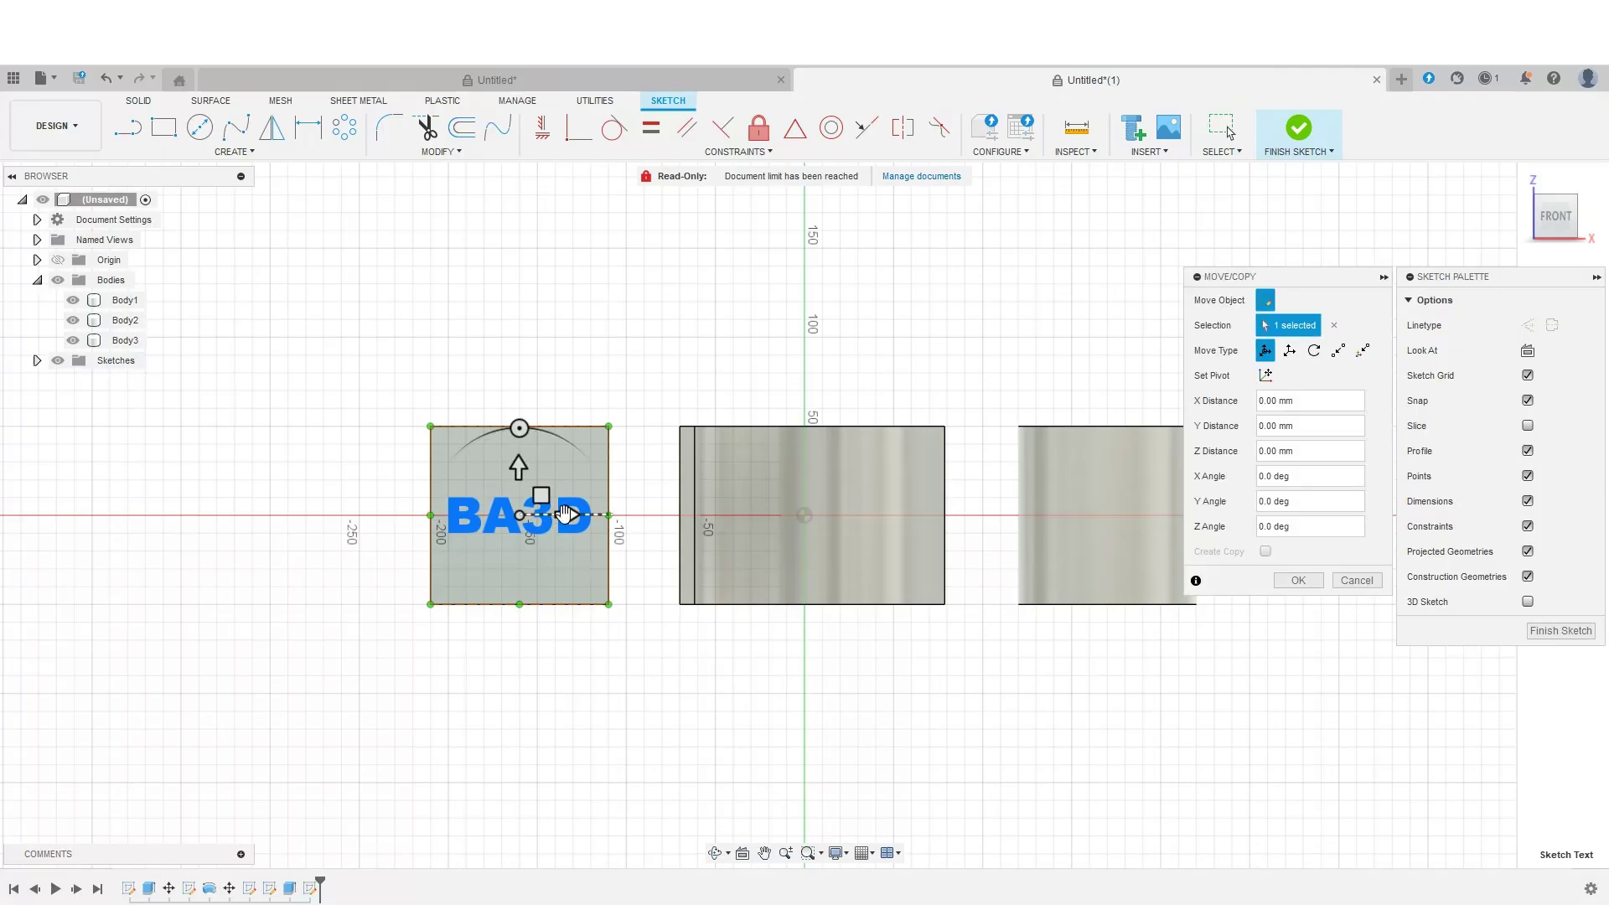
pyautogui.moveTo(570, 515); pyautogui.dragTo(854, 530)
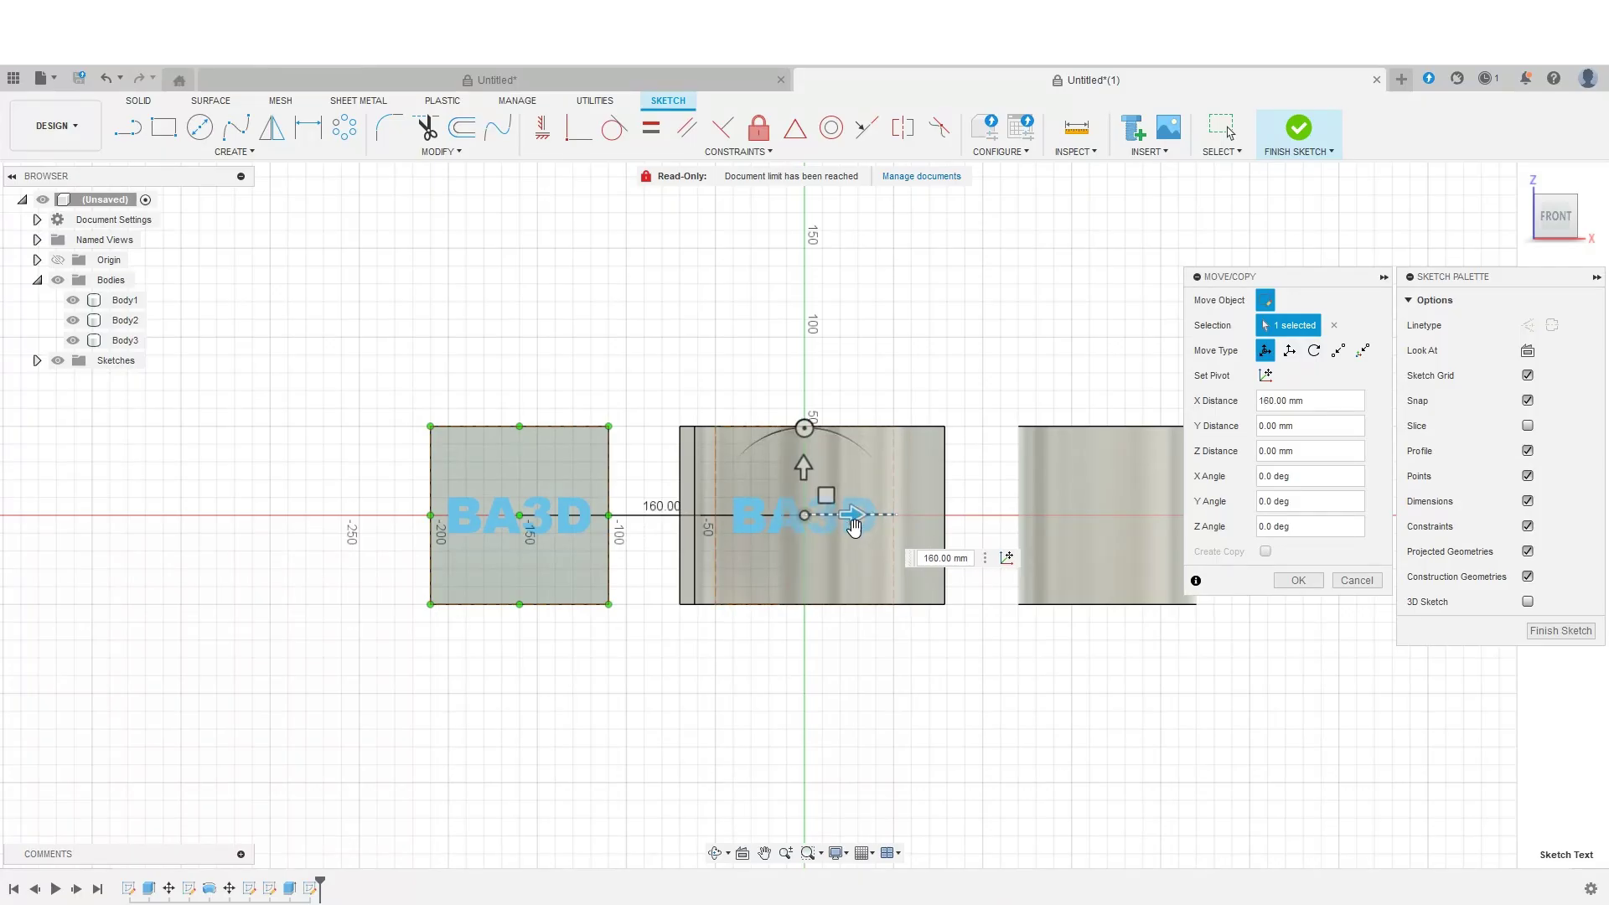
pyautogui.click(1298, 581)
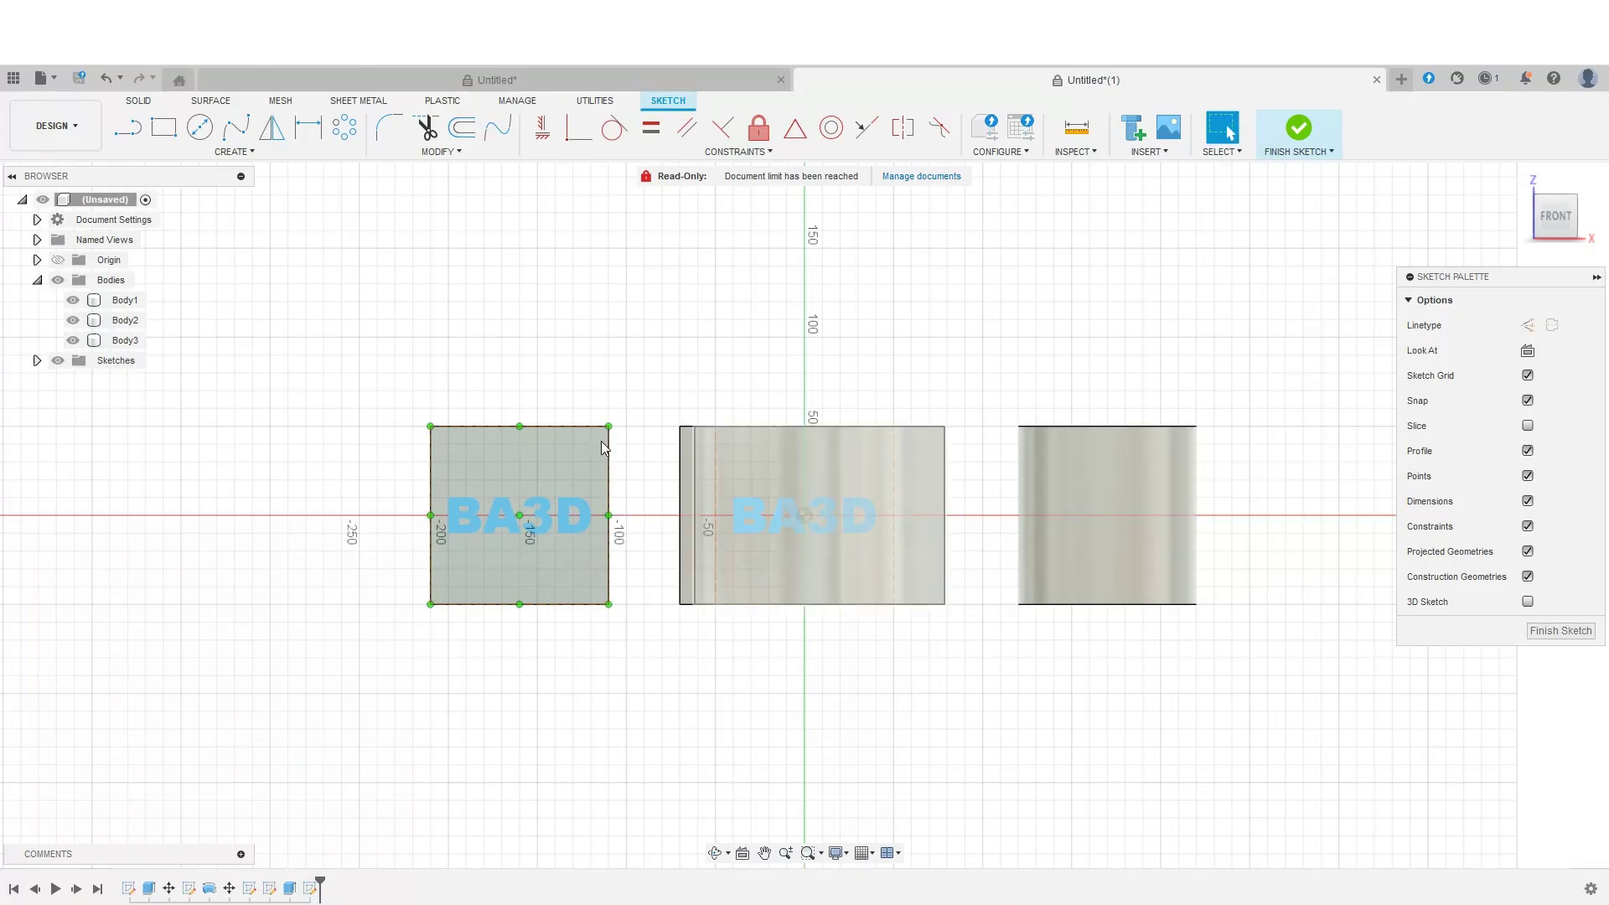
# Place another copy of the cube's BA3D text 330 mm along X, on the cylinder
pyautogui.click(510, 460)
pyautogui.press('m')
pyautogui.moveTo(567, 514); pyautogui.dragTo(1155, 514)
pyautogui.scroll(-3, 1149, 453)
pyautogui.moveTo(1149, 453); pyautogui.dragTo(952, 373, button='middle')
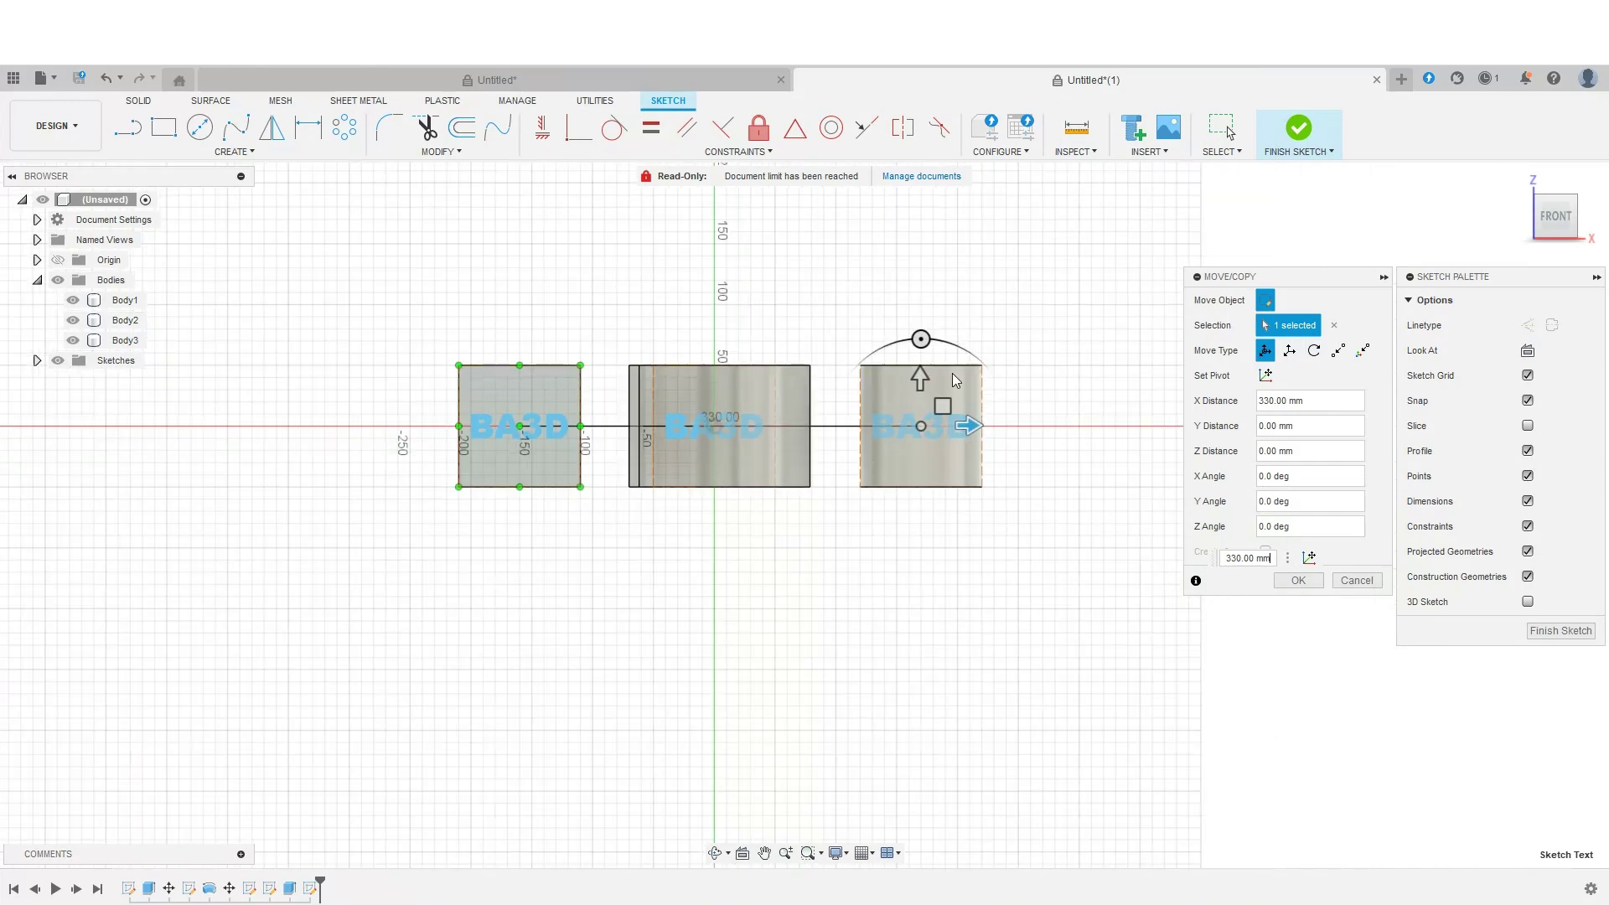
pyautogui.scroll(6, 952, 374)
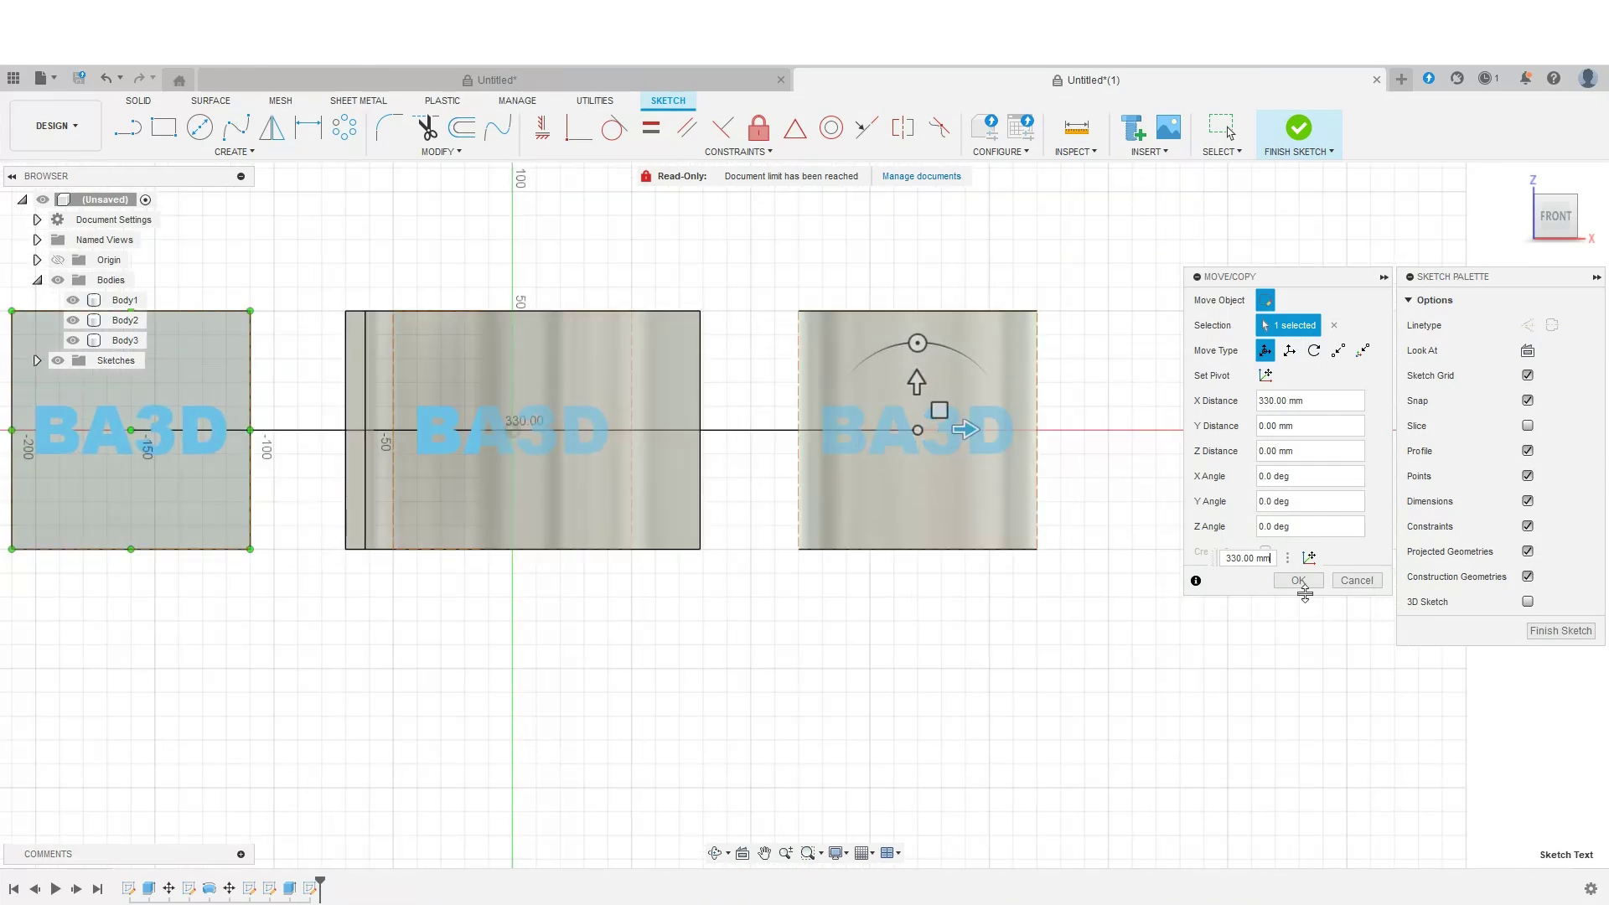
pyautogui.click(1298, 581)
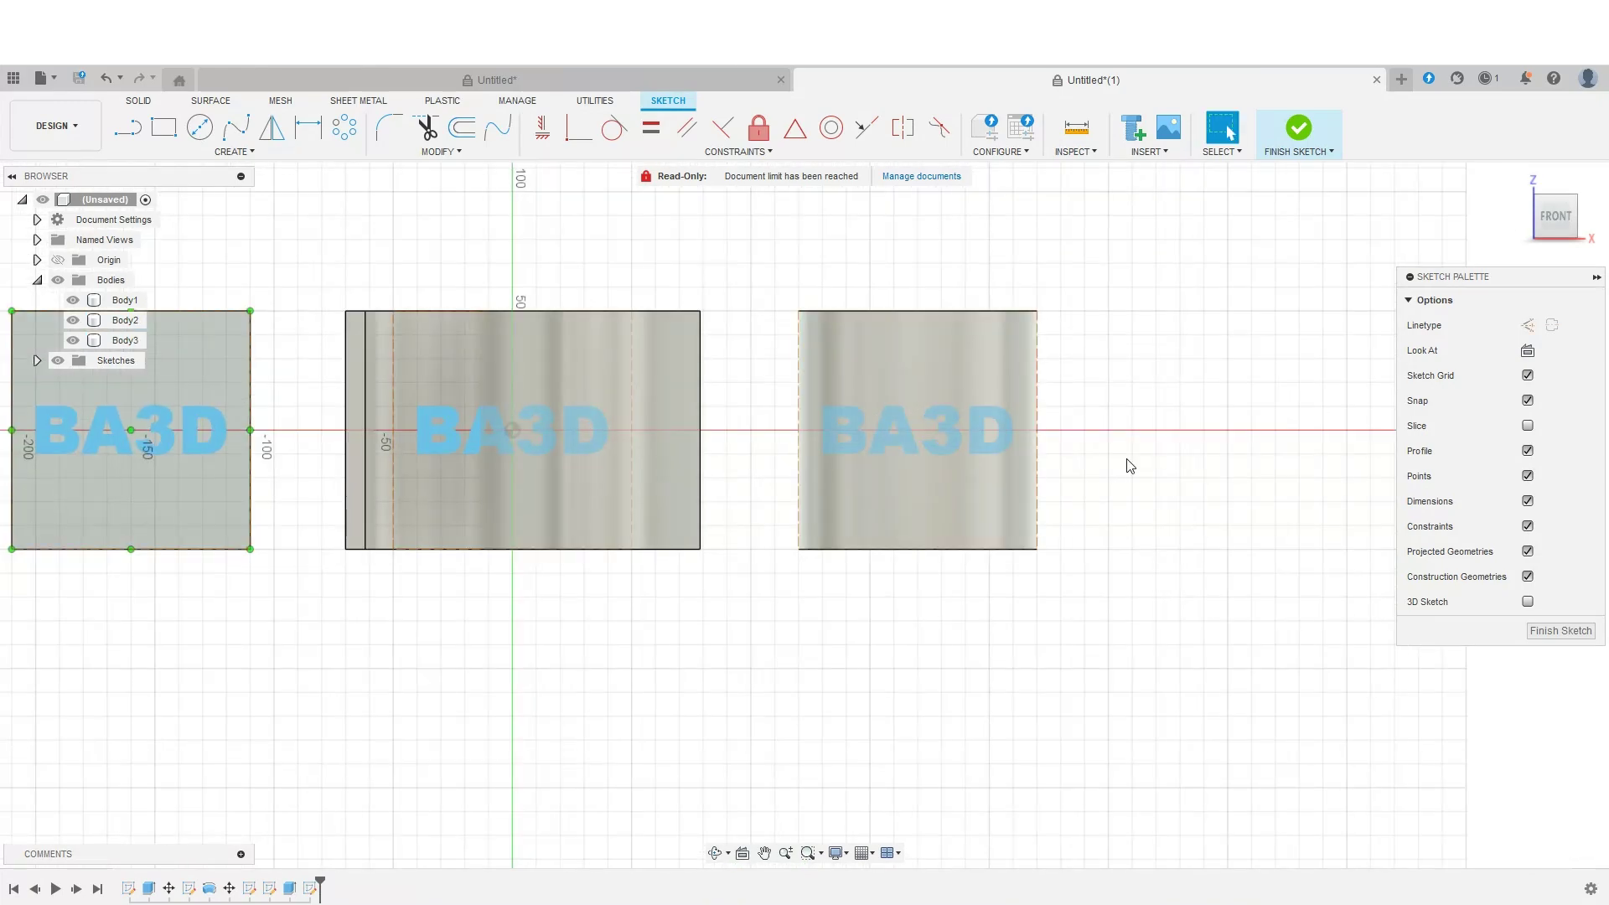
# Check from above where the three texts lie relative to the bodies and finish the sketch
pyautogui.scroll(-2, 1262, 465)
pyautogui.moveTo(1561, 203); pyautogui.dragTo(1561, 352)
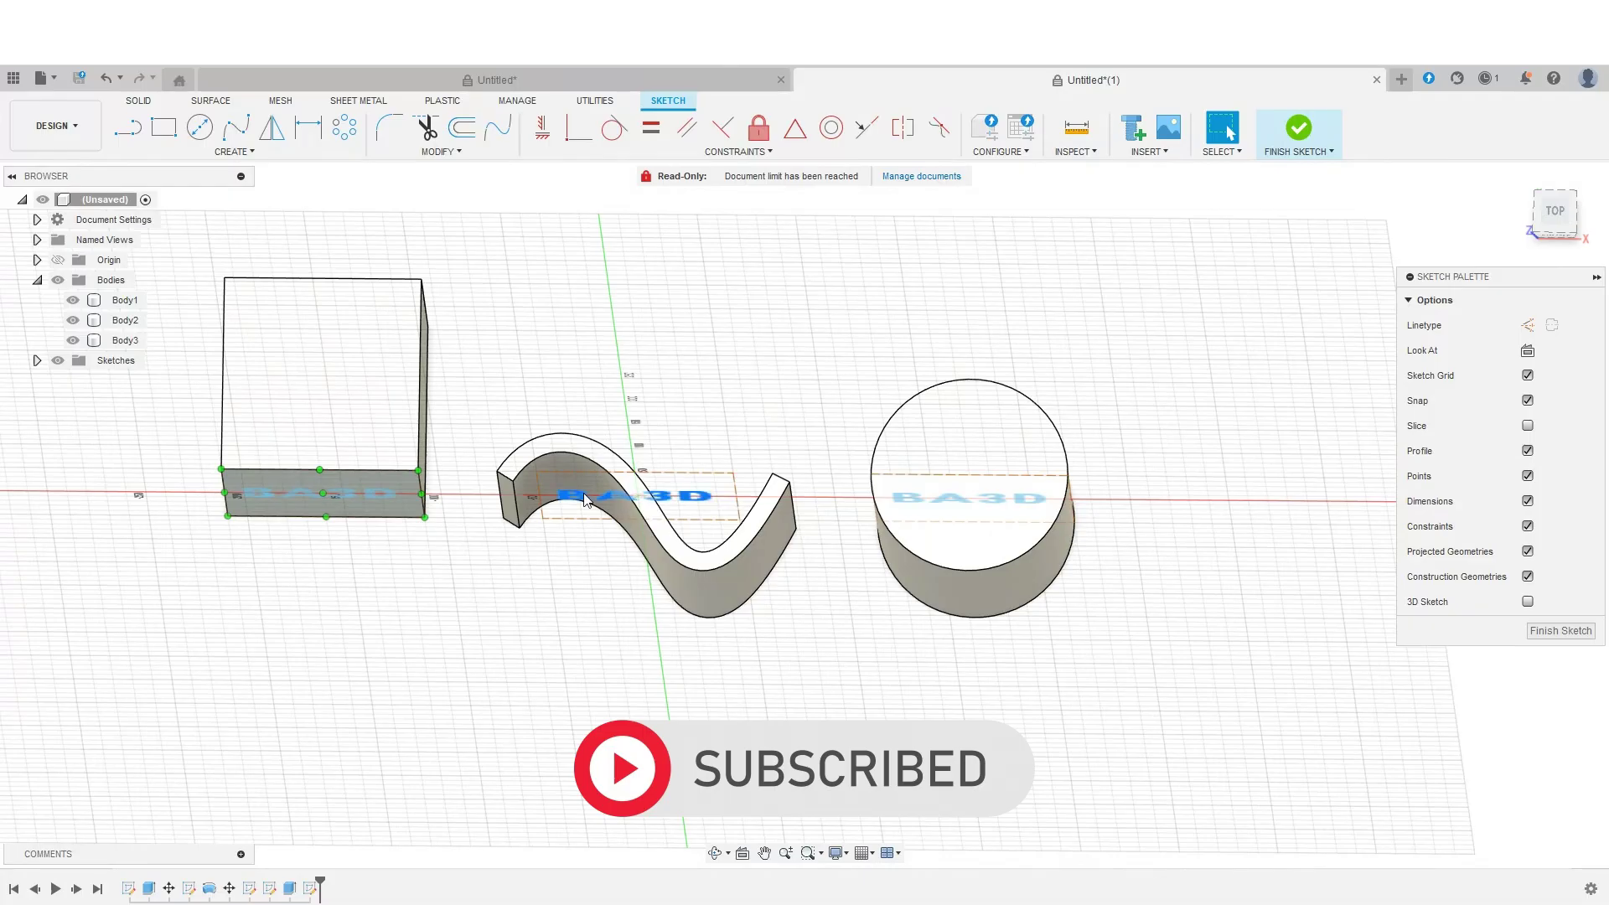
pyautogui.click(1556, 211)
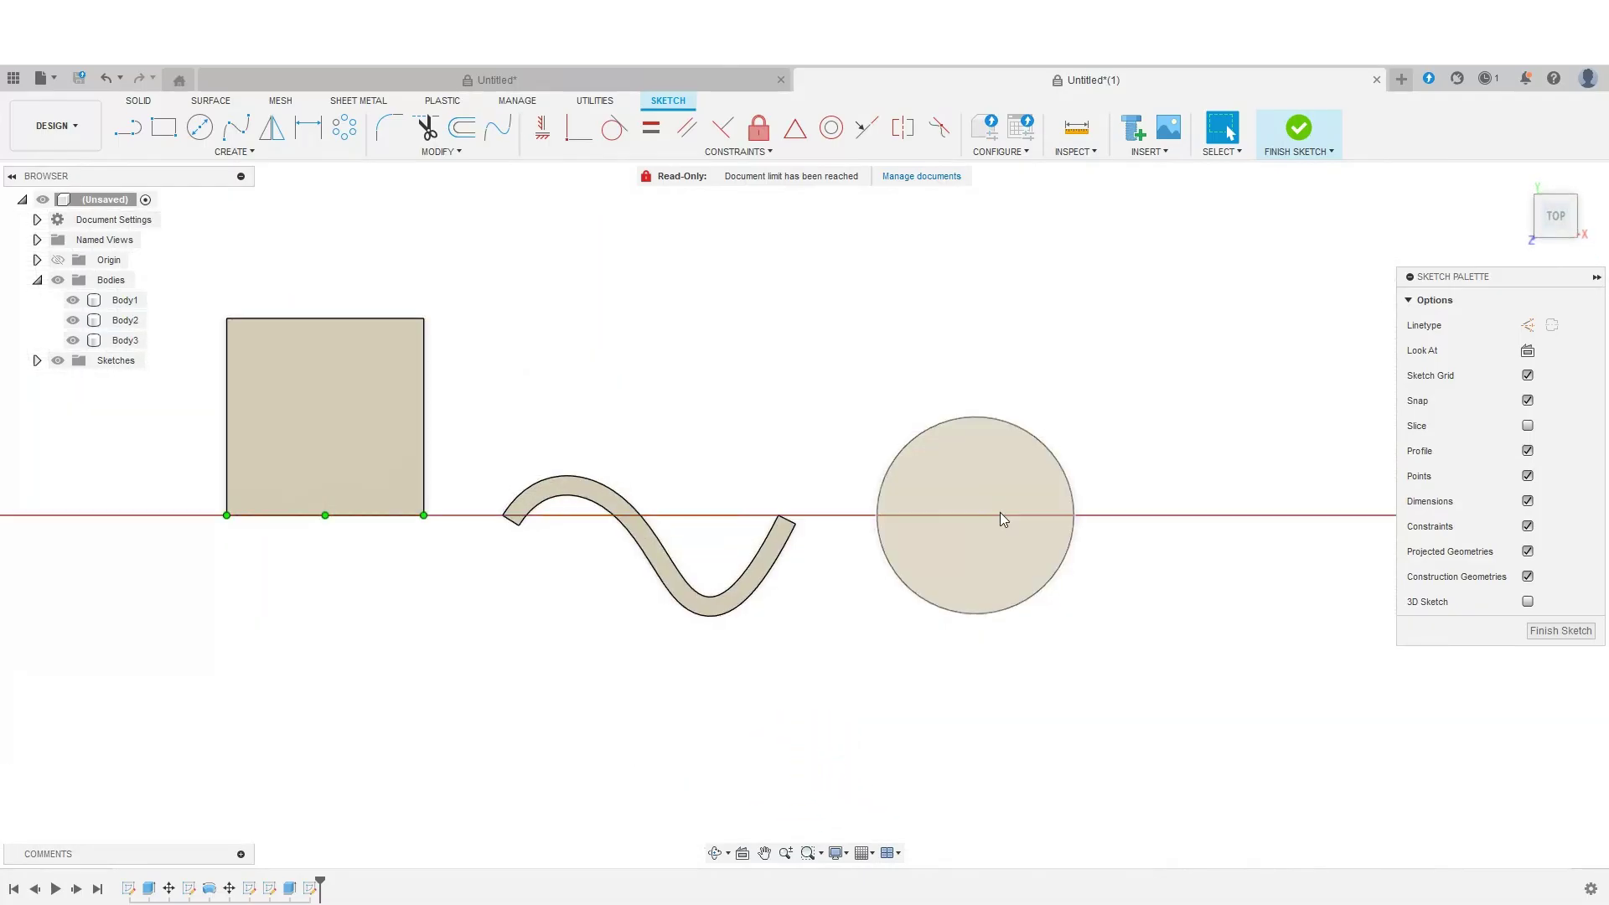
pyautogui.moveTo(1556, 217); pyautogui.dragTo(1556, 143)
pyautogui.click(1590, 634)
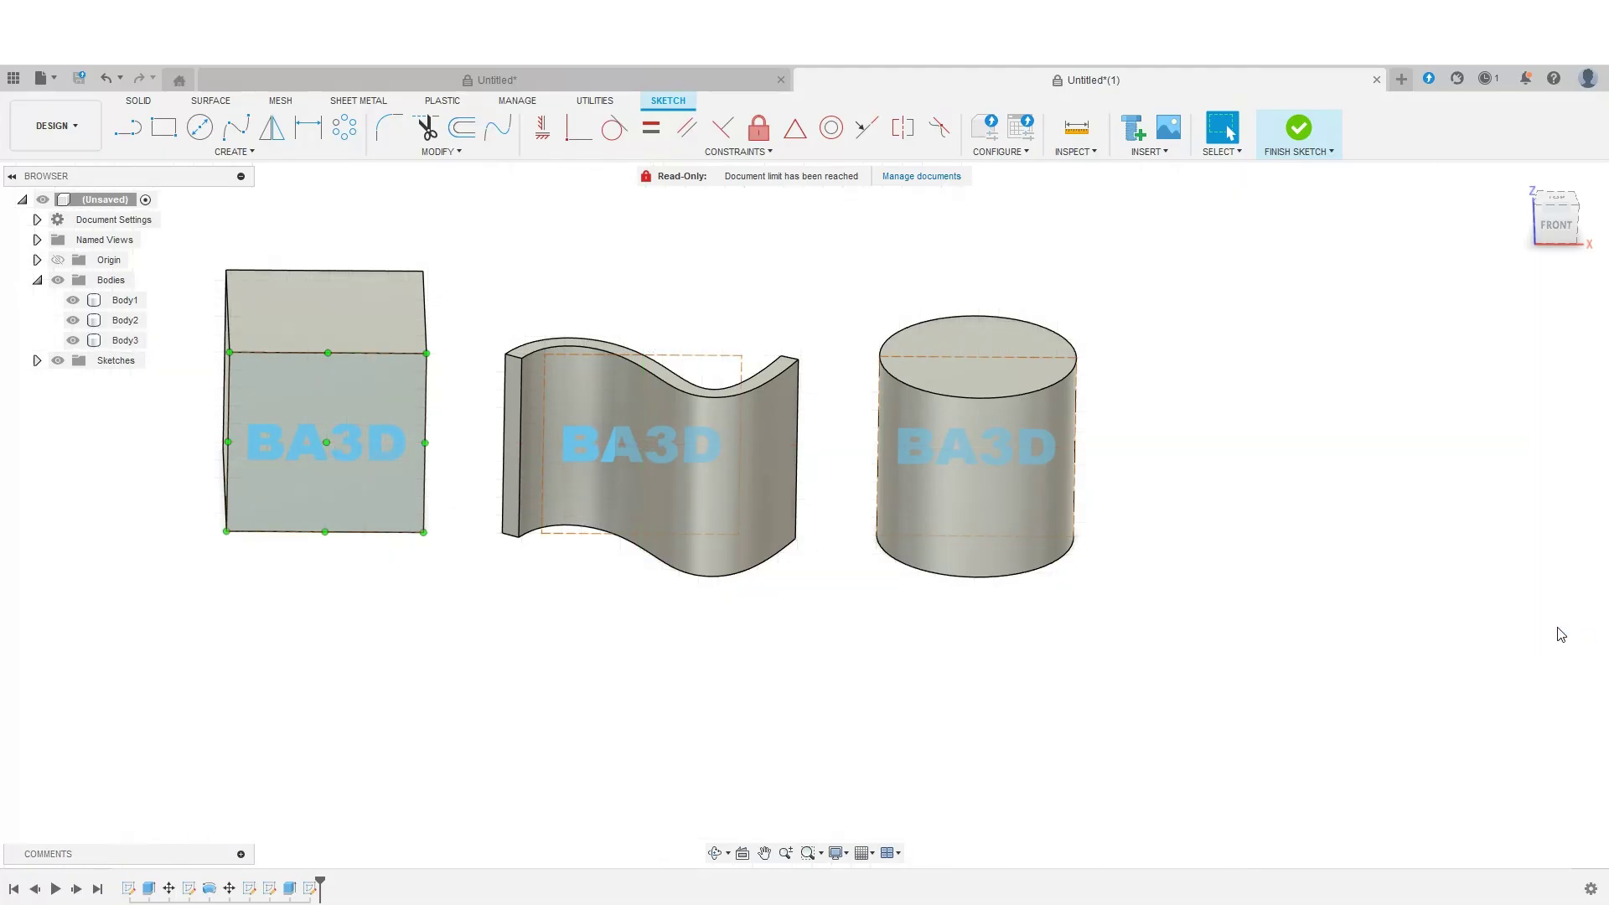
pyautogui.click(1557, 216)
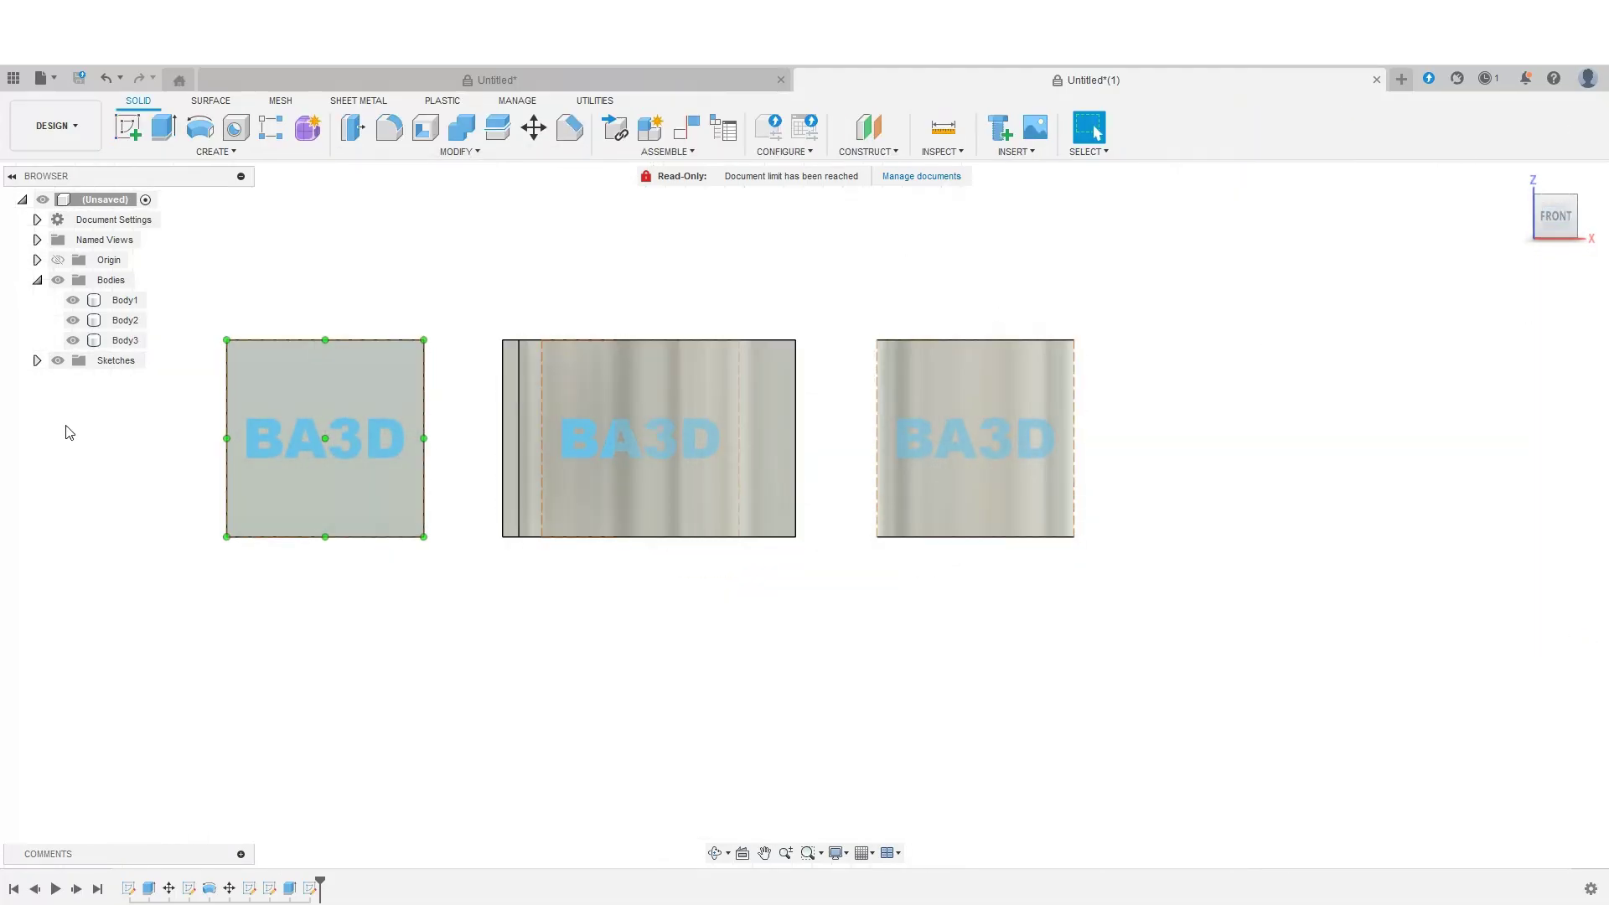
# Start an extrusion of the cube's front face profile and its BA3D text with a distance of 5 mm
pyautogui.moveTo(1551, 223)
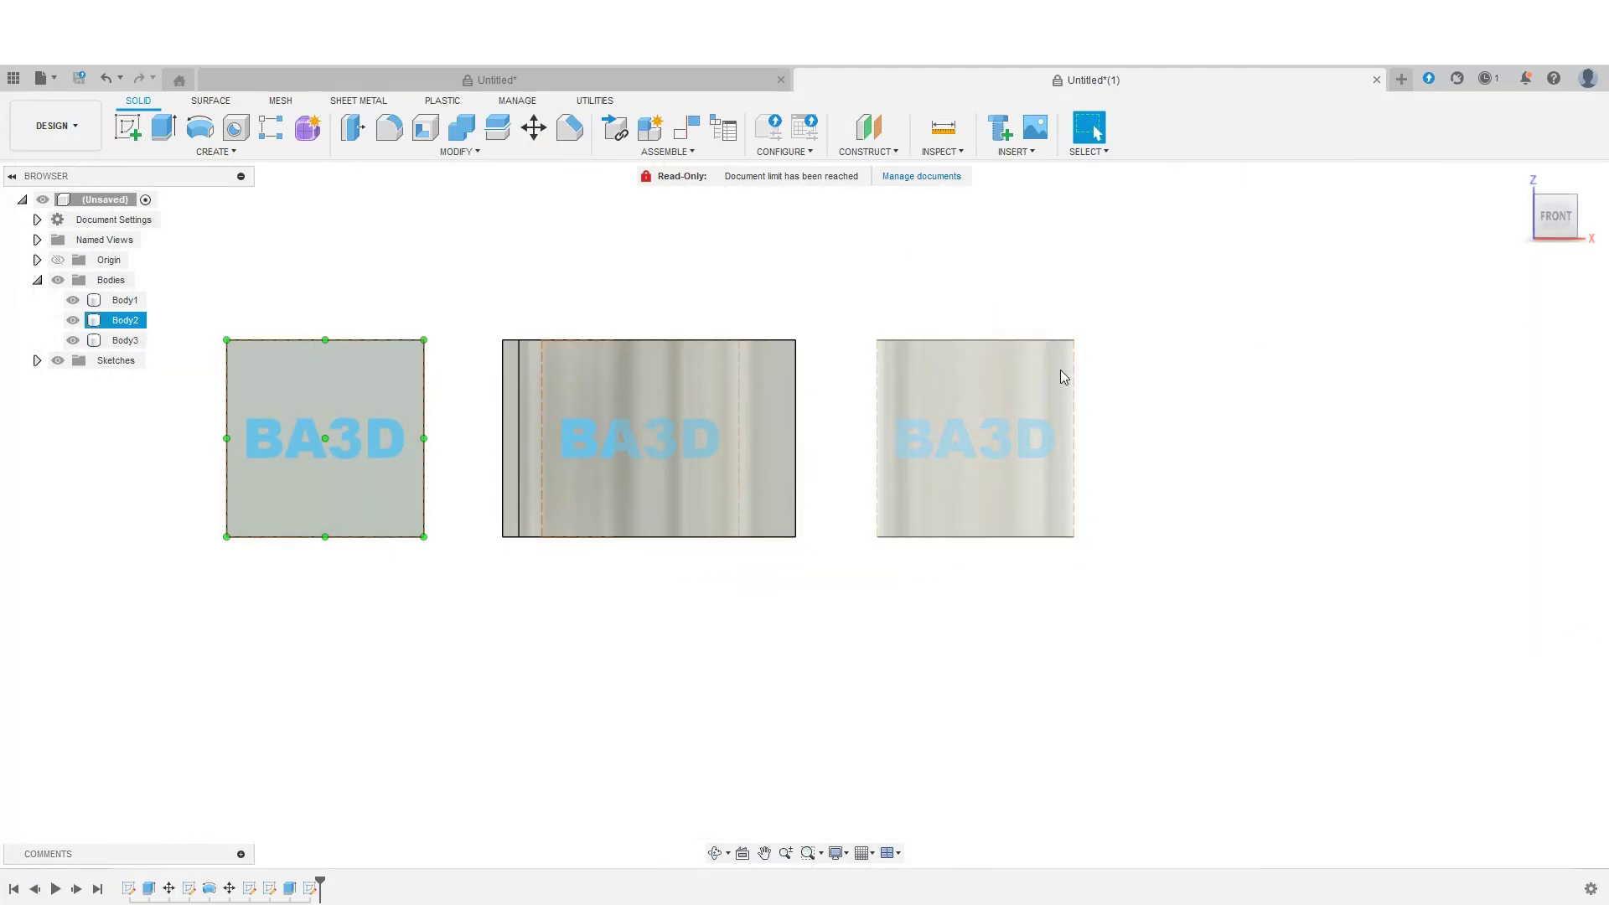
pyautogui.scroll(-2, 1062, 372)
pyautogui.scroll(5, 576, 435)
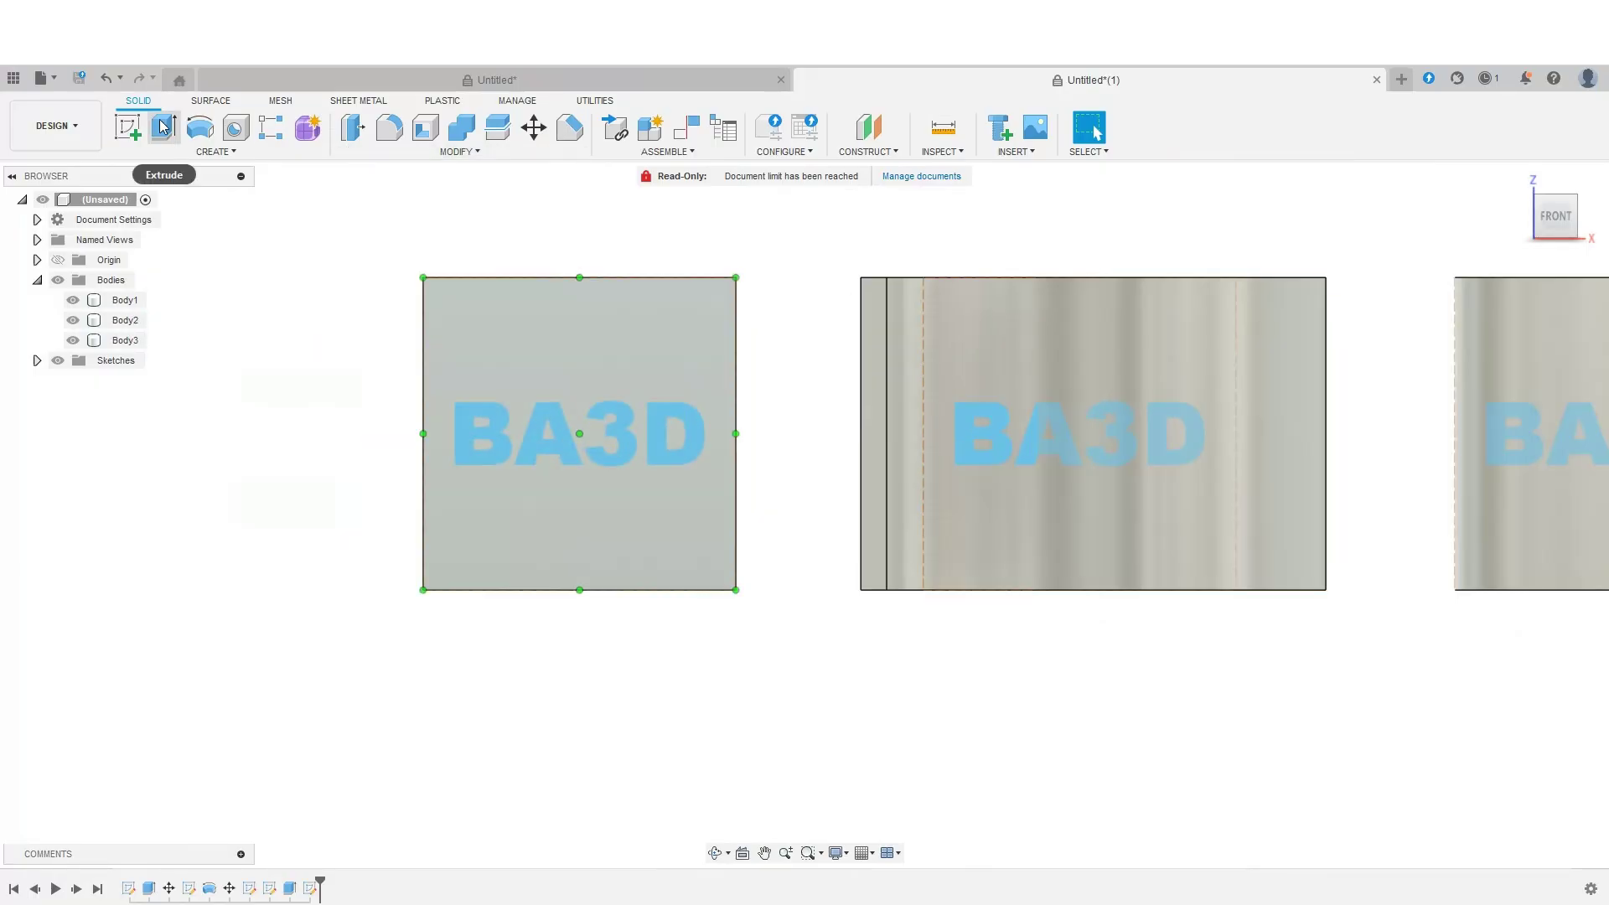
pyautogui.click(164, 128)
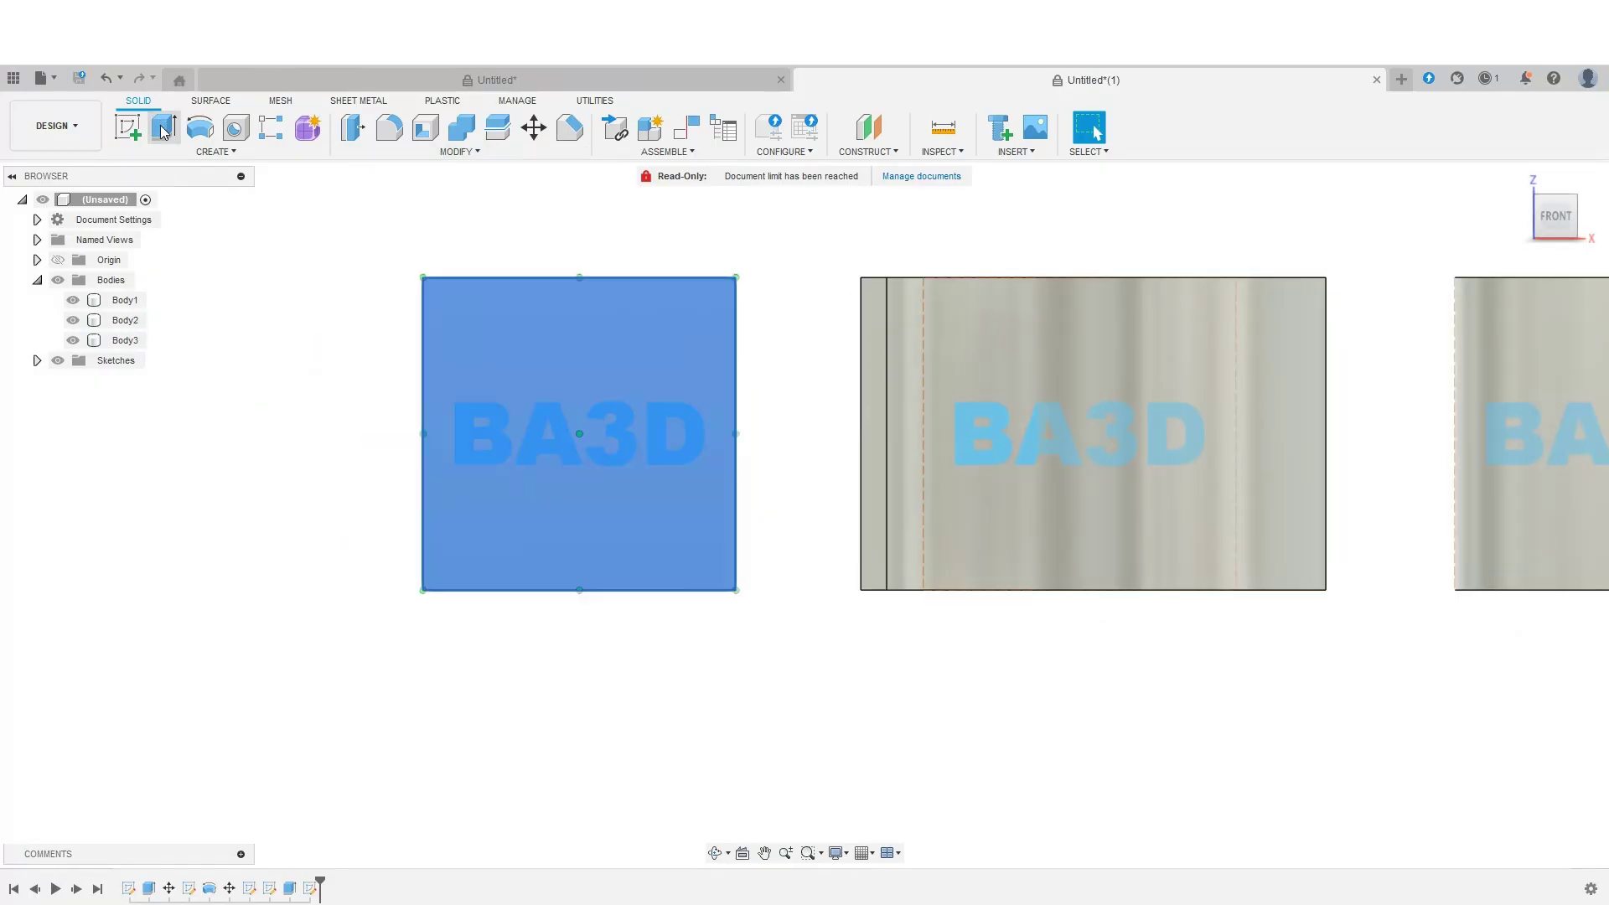
pyautogui.click(622, 434)
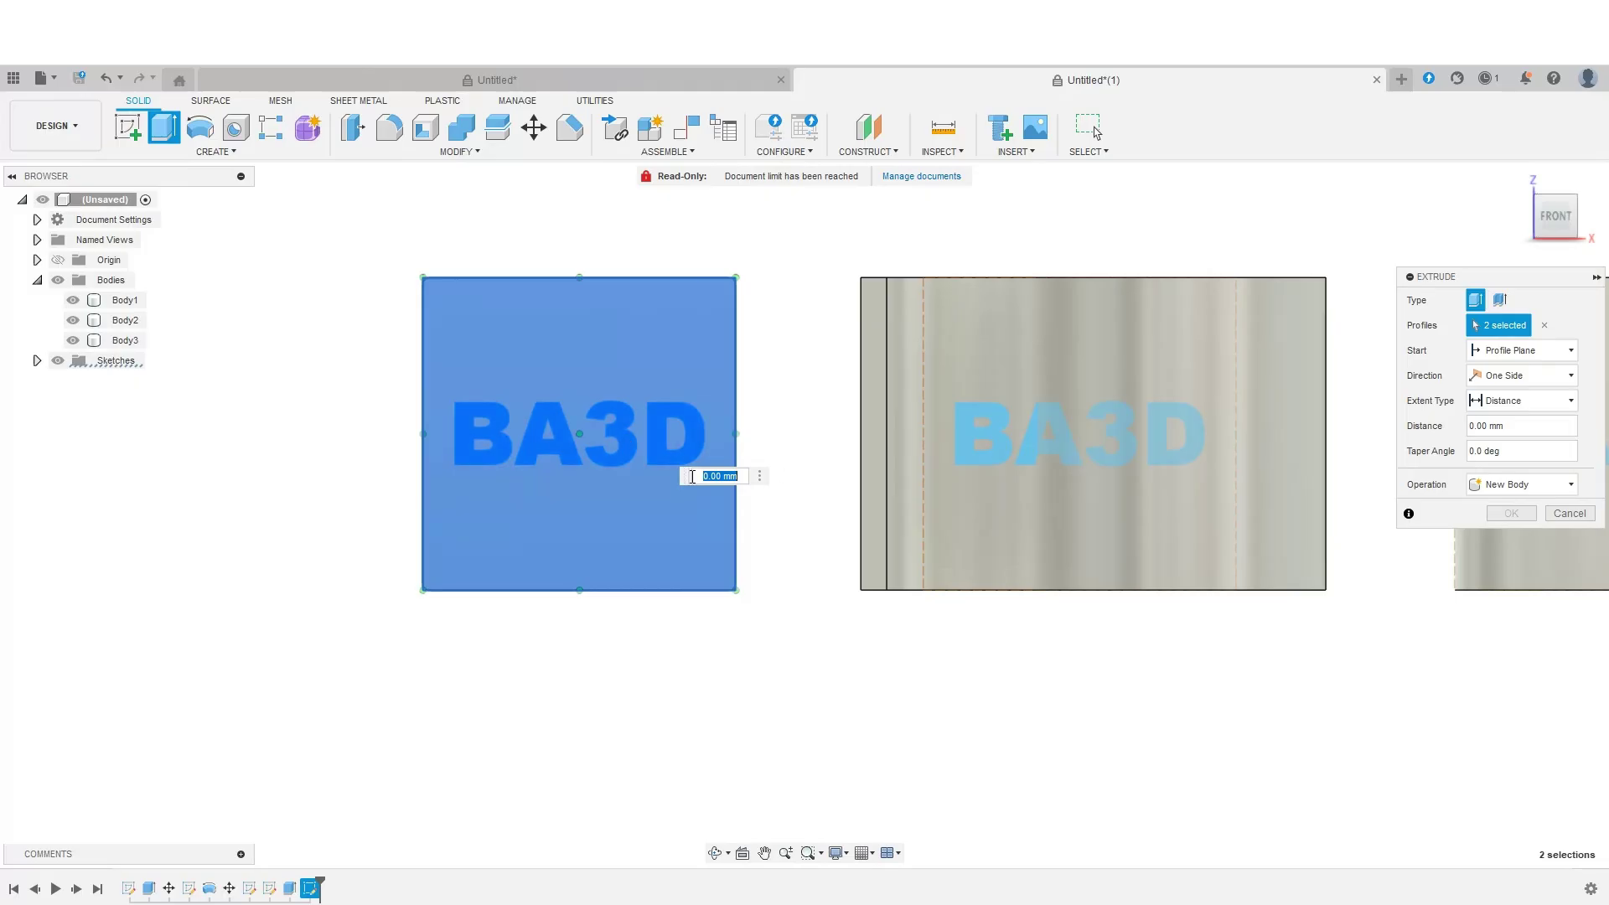
pyautogui.write('10')
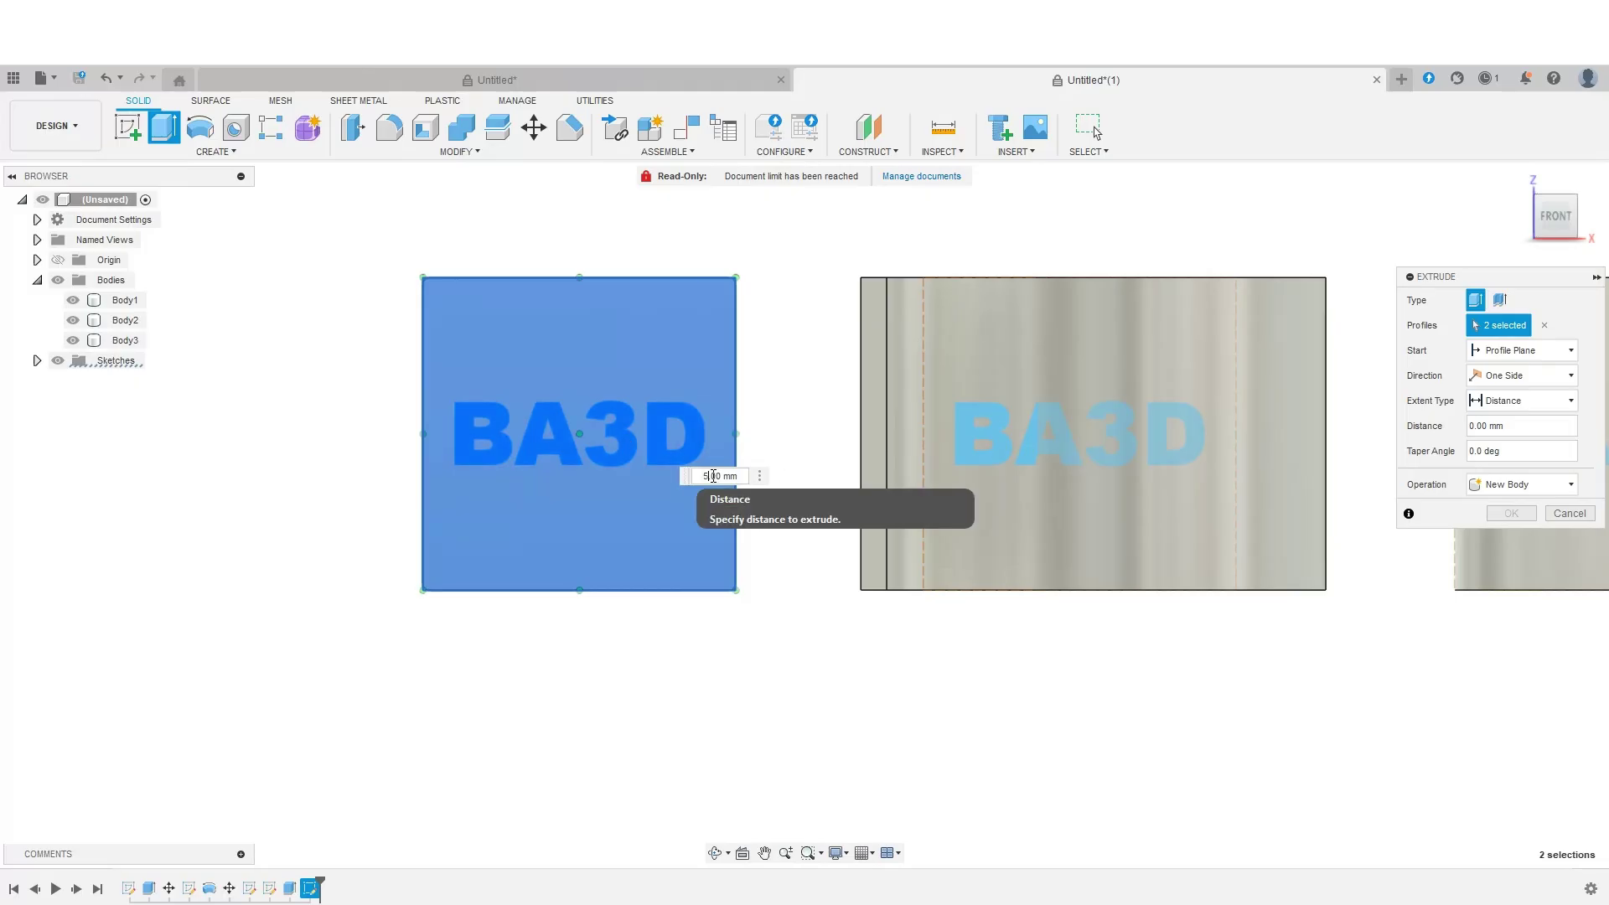
pyautogui.press('Return')
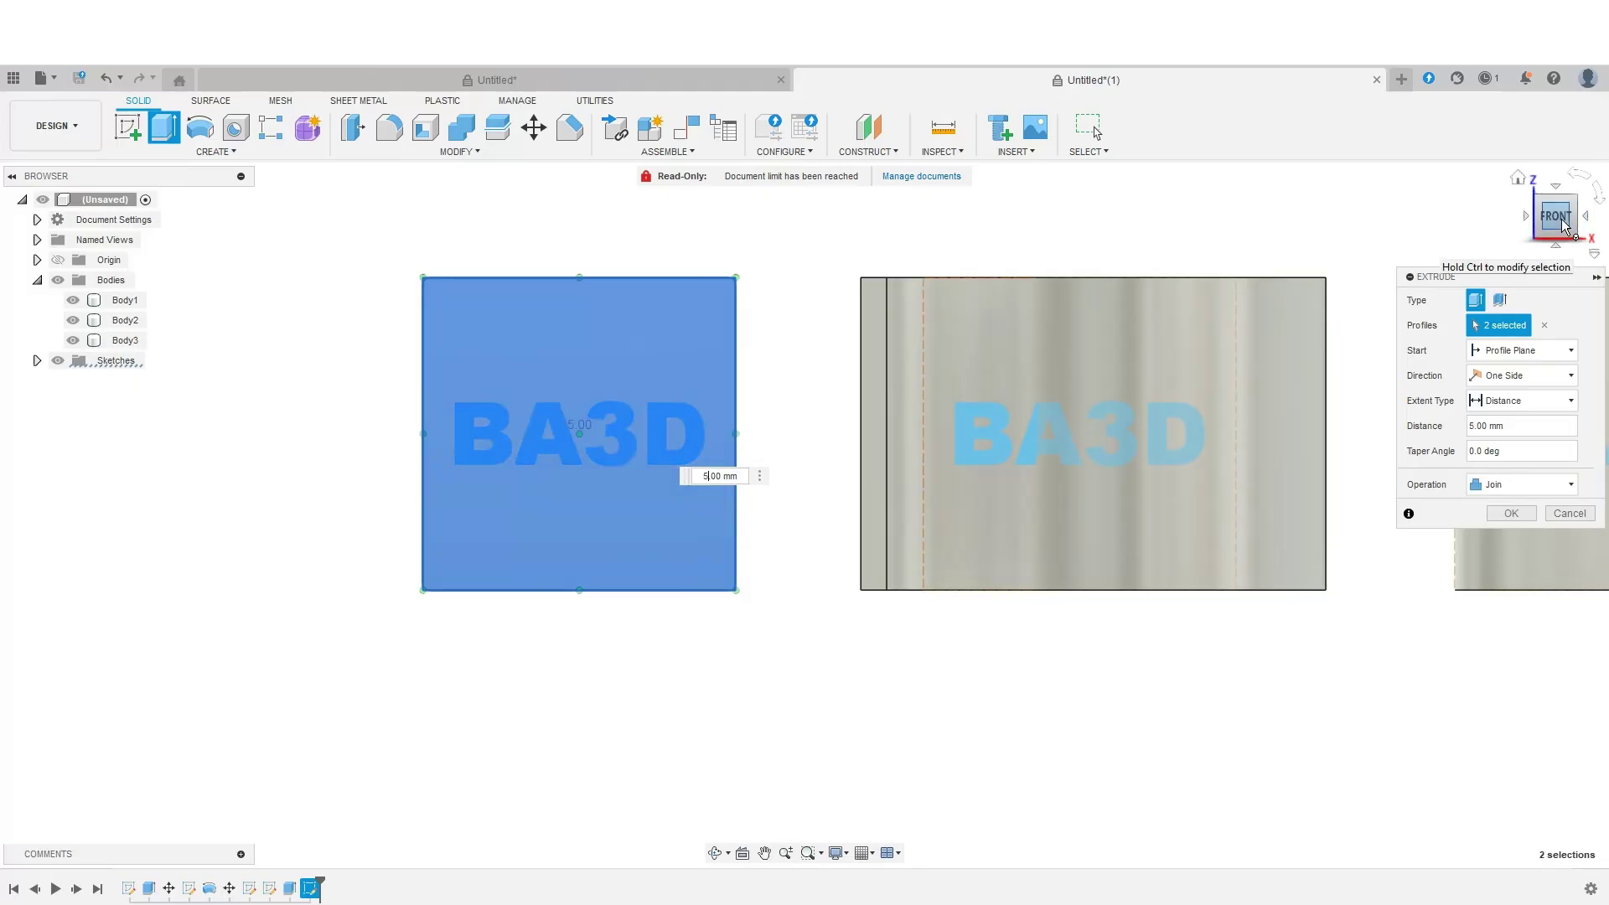
# Remove the cube's front face from the extrusion and cut its BA3D text into the cube with a distance of -5 mm
pyautogui.click(1564, 226)
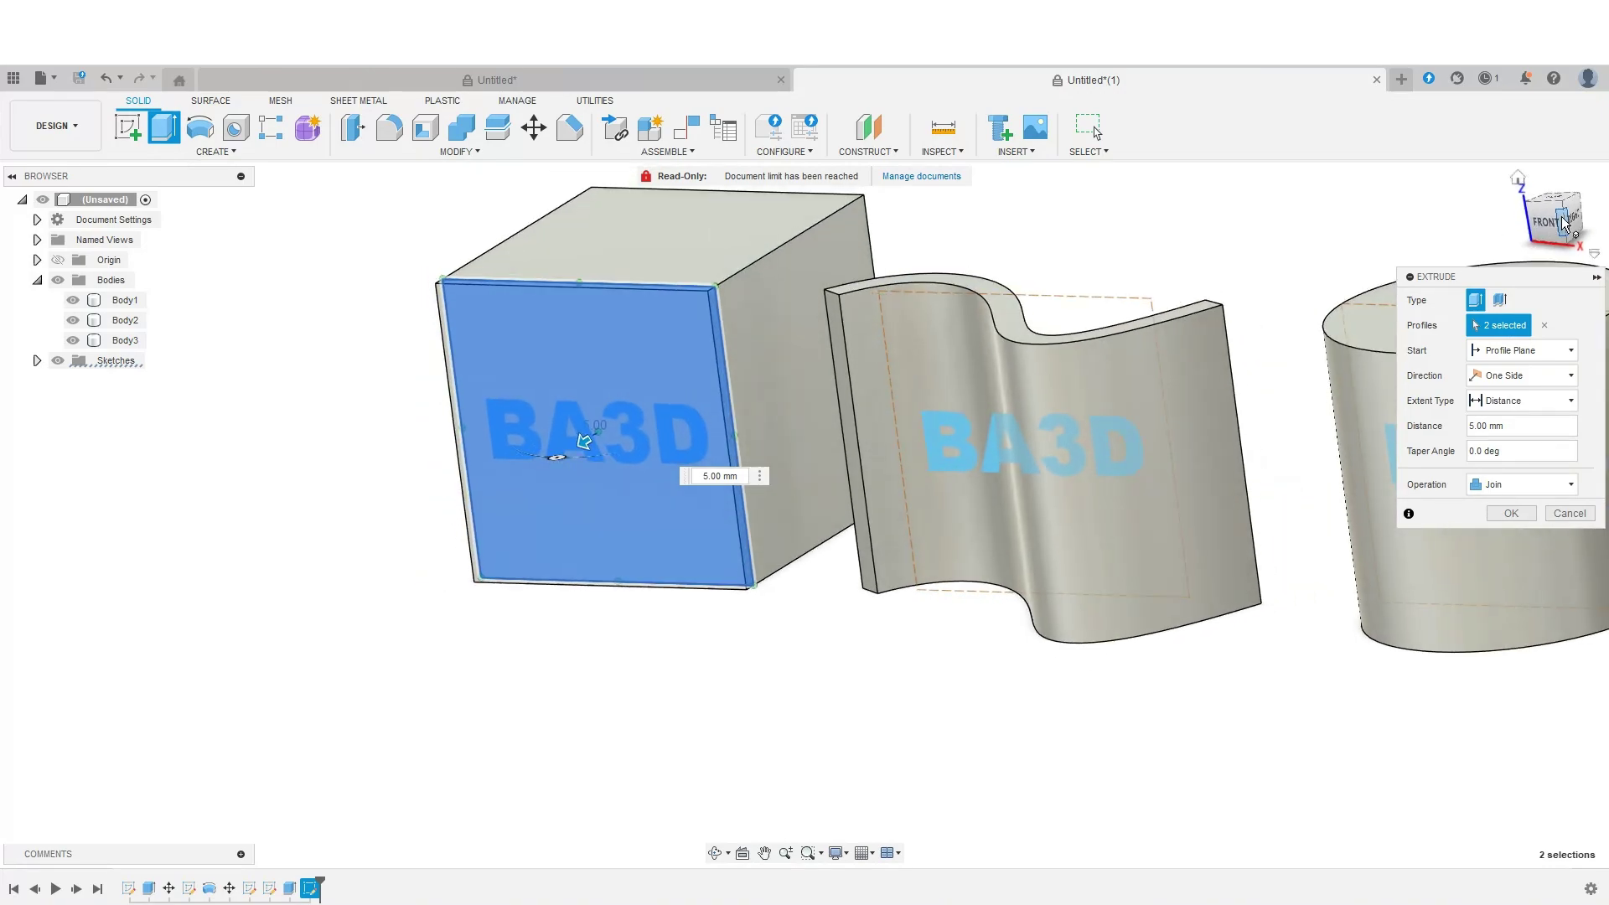
pyautogui.click(610, 305)
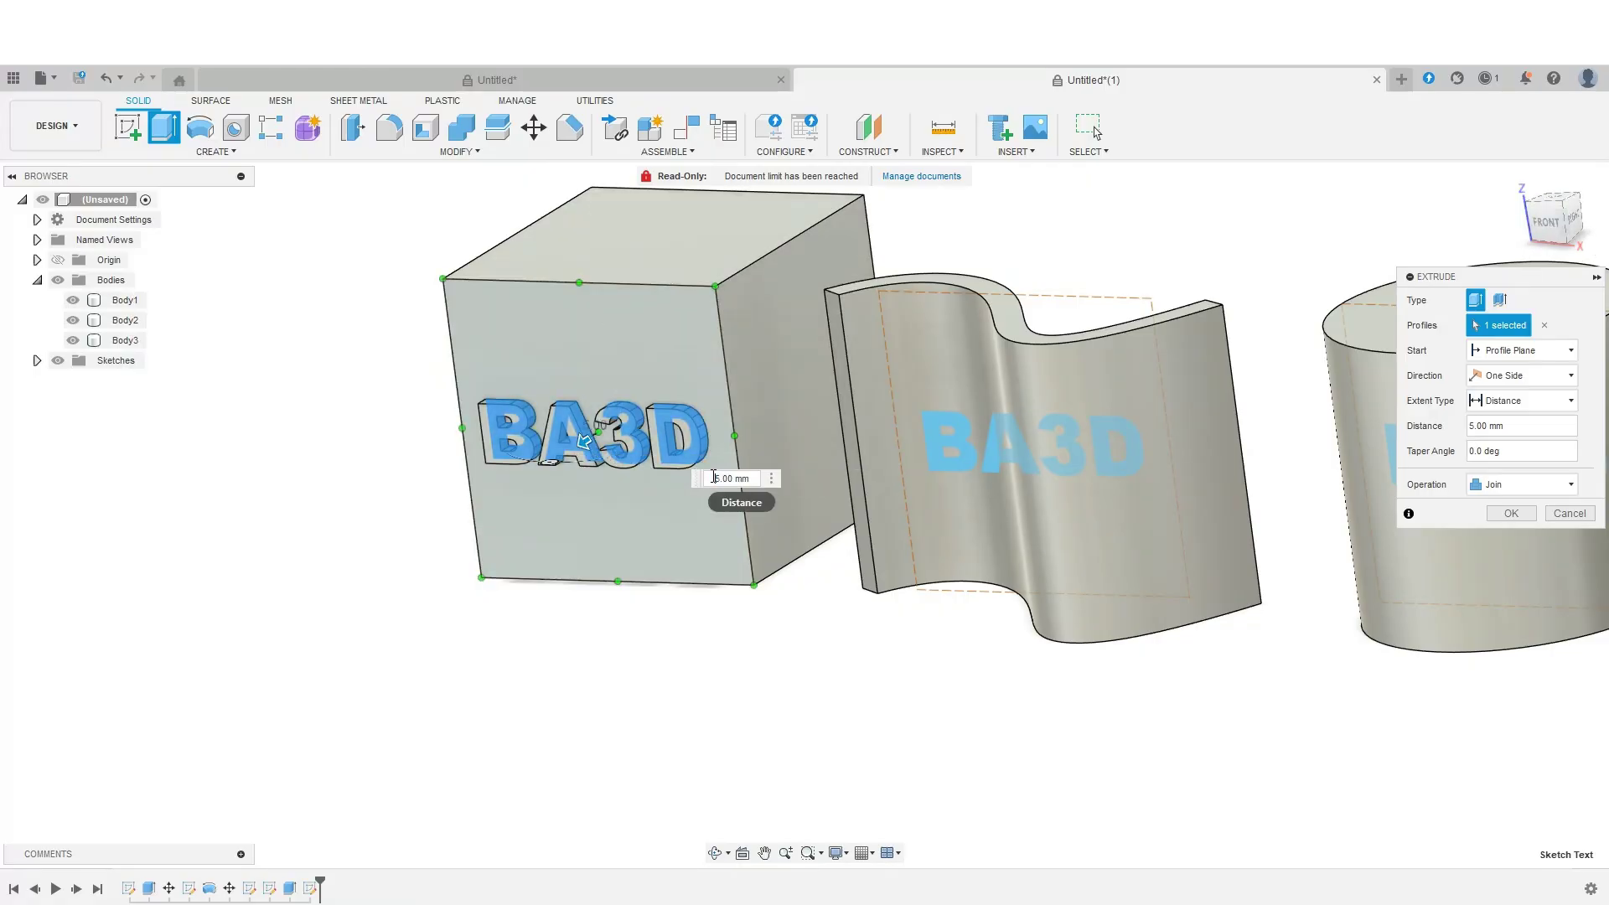
pyautogui.write('-')
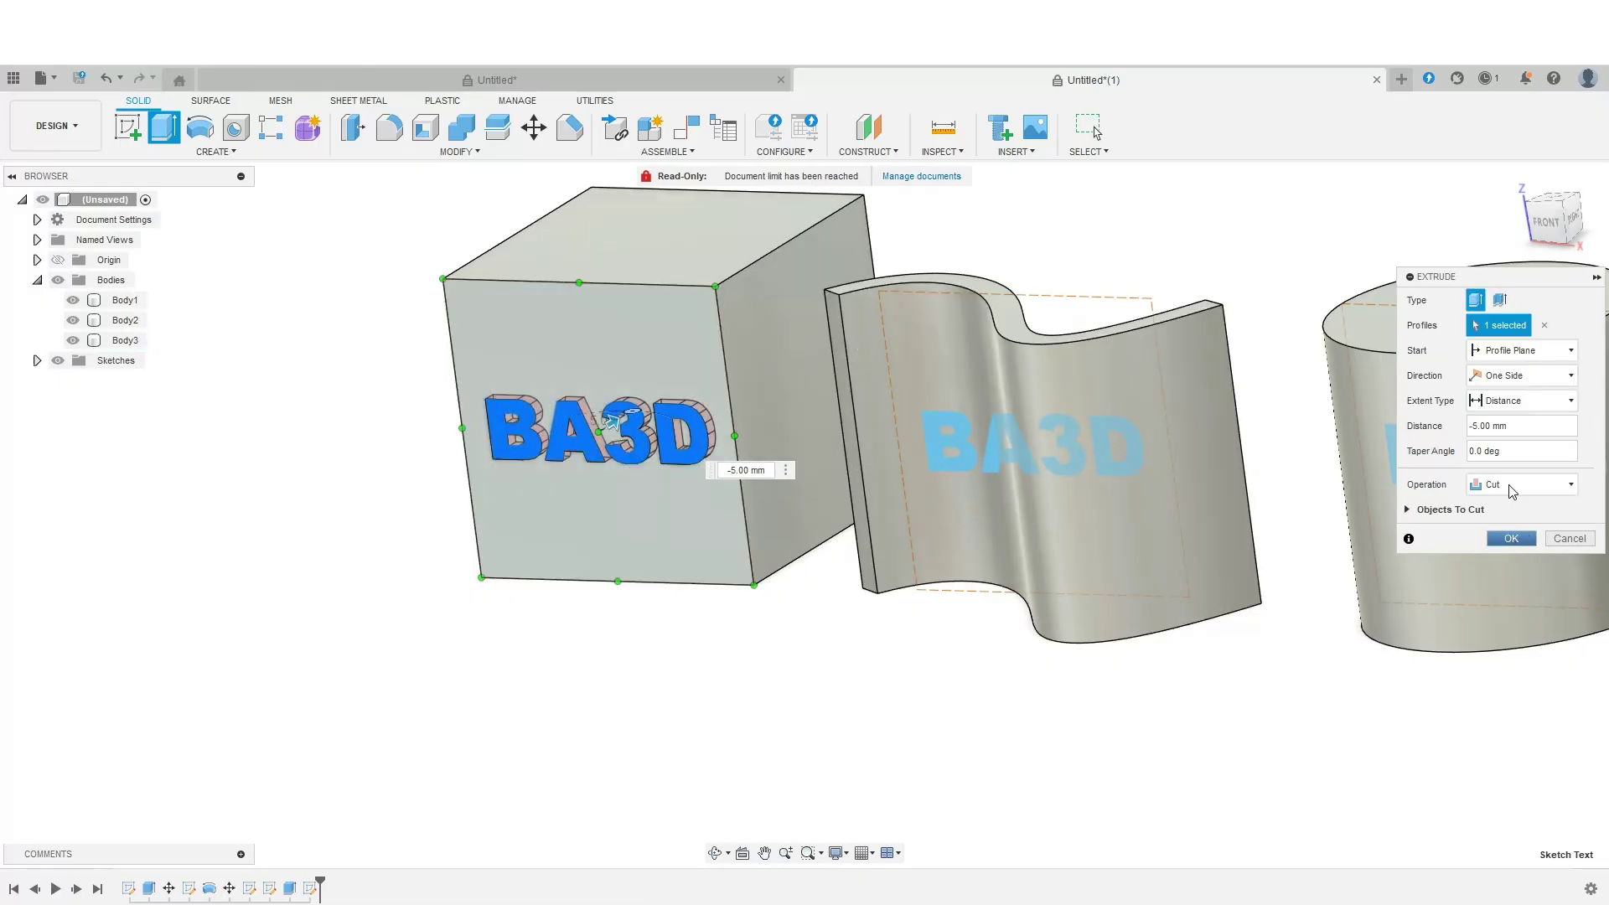
pyautogui.click(1511, 538)
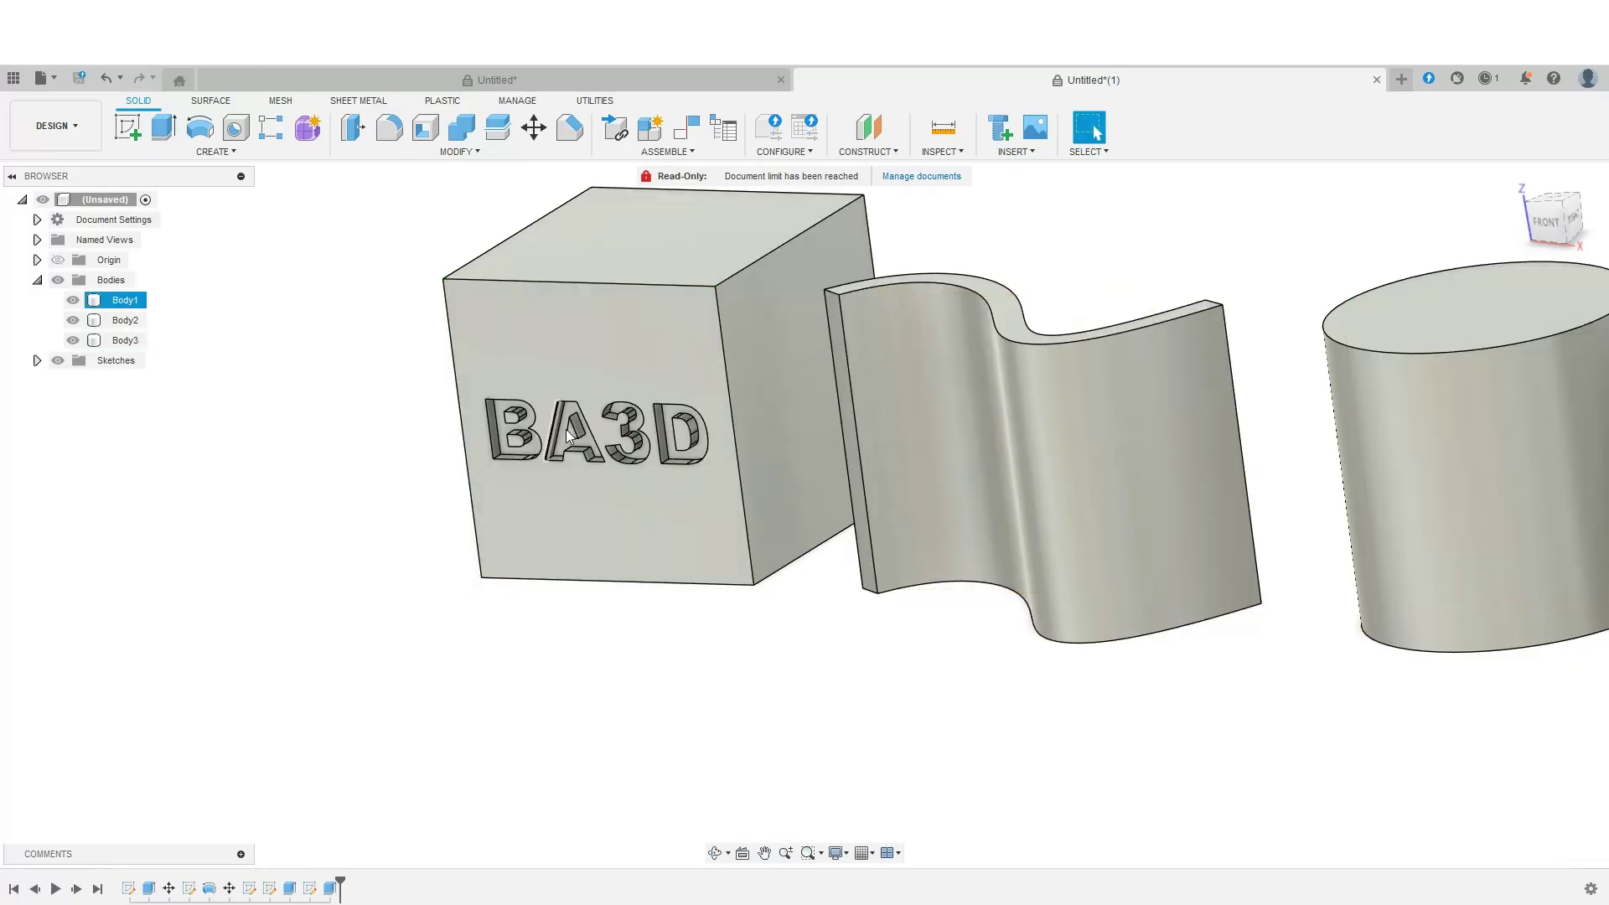
# Show the sketch containing the three BA3D texts again on all three bodies
pyautogui.keyDown('shift'); pyautogui.moveTo(805, 513); pyautogui.dragTo(746, 441, button='middle'); pyautogui.keyUp('shift')
pyautogui.click(1539, 220)
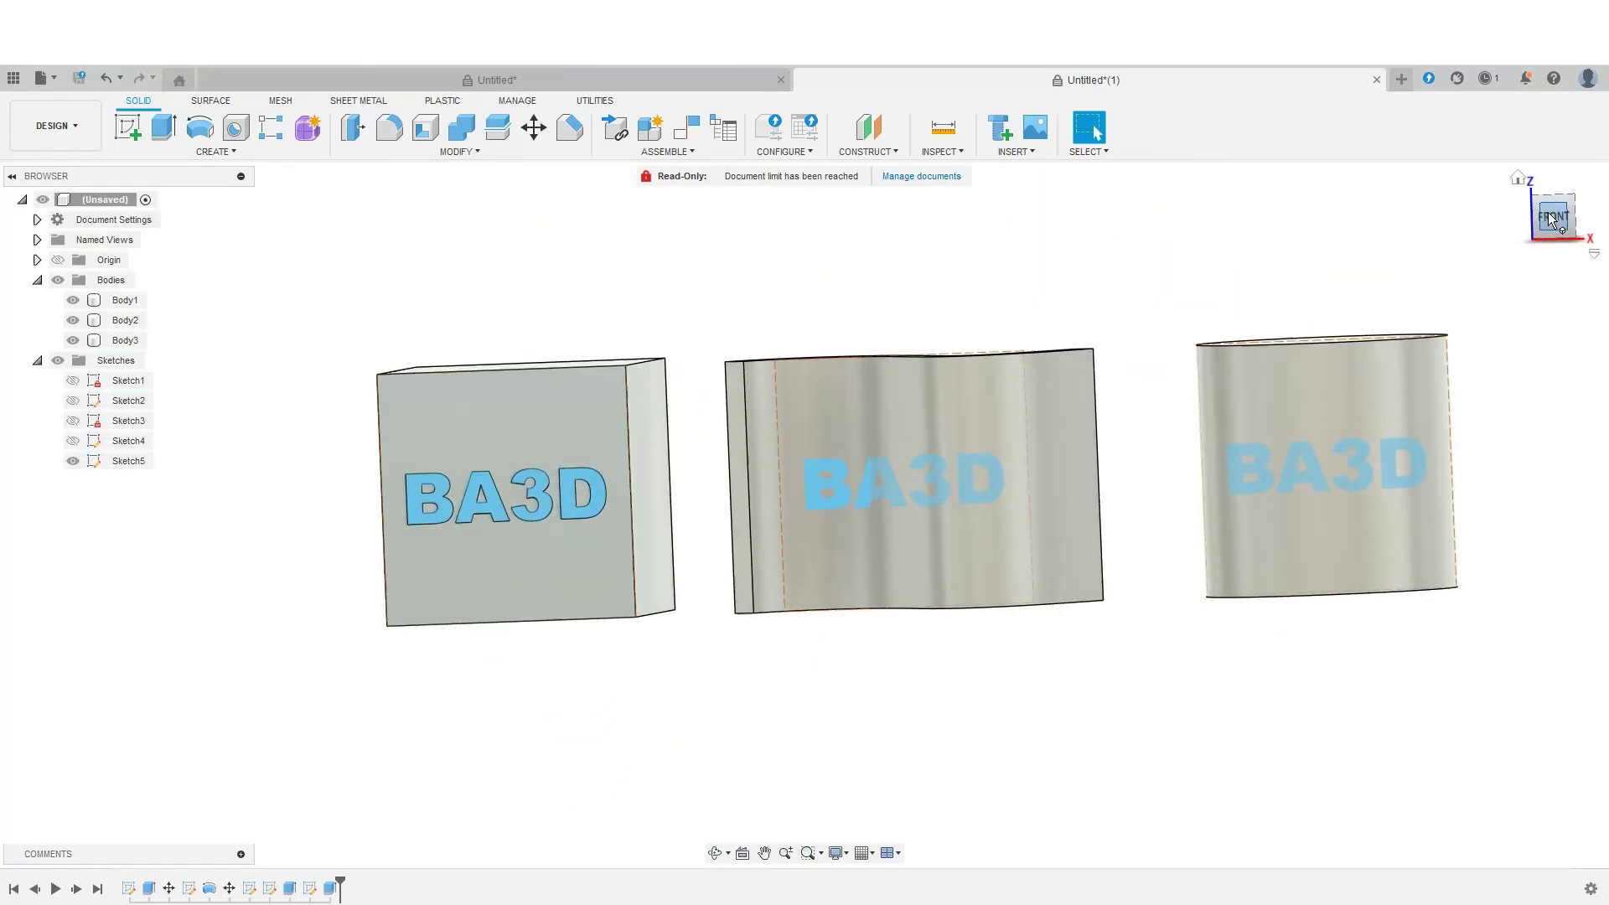
pyautogui.moveTo(805, 513)
pyautogui.keyDown('shift'); pyautogui.mouseDown(button='middle')
pyautogui.moveTo(863, 578)
pyautogui.moveTo(851, 586)
pyautogui.moveTo(830, 494)
pyautogui.mouseUp(button='middle'); pyautogui.keyUp('shift')
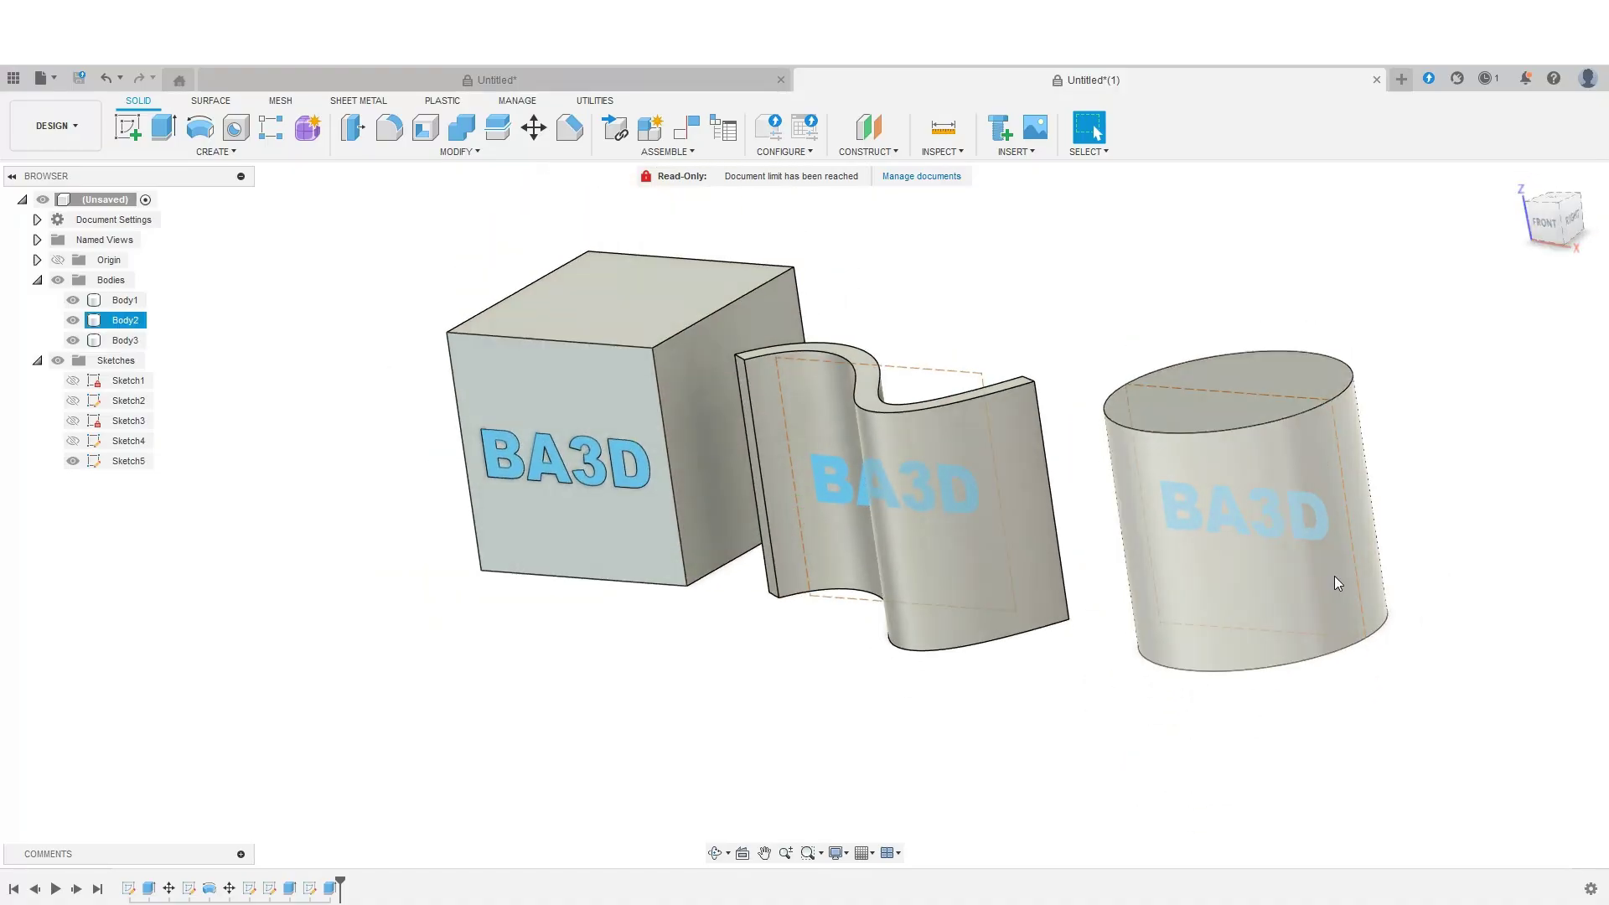
# Extrude the cylinder's BA3D text 50 mm from its profile plane and join it to the cylinder, hiding the body temporarily to select the text
pyautogui.click(73, 320)
pyautogui.click(1199, 515)
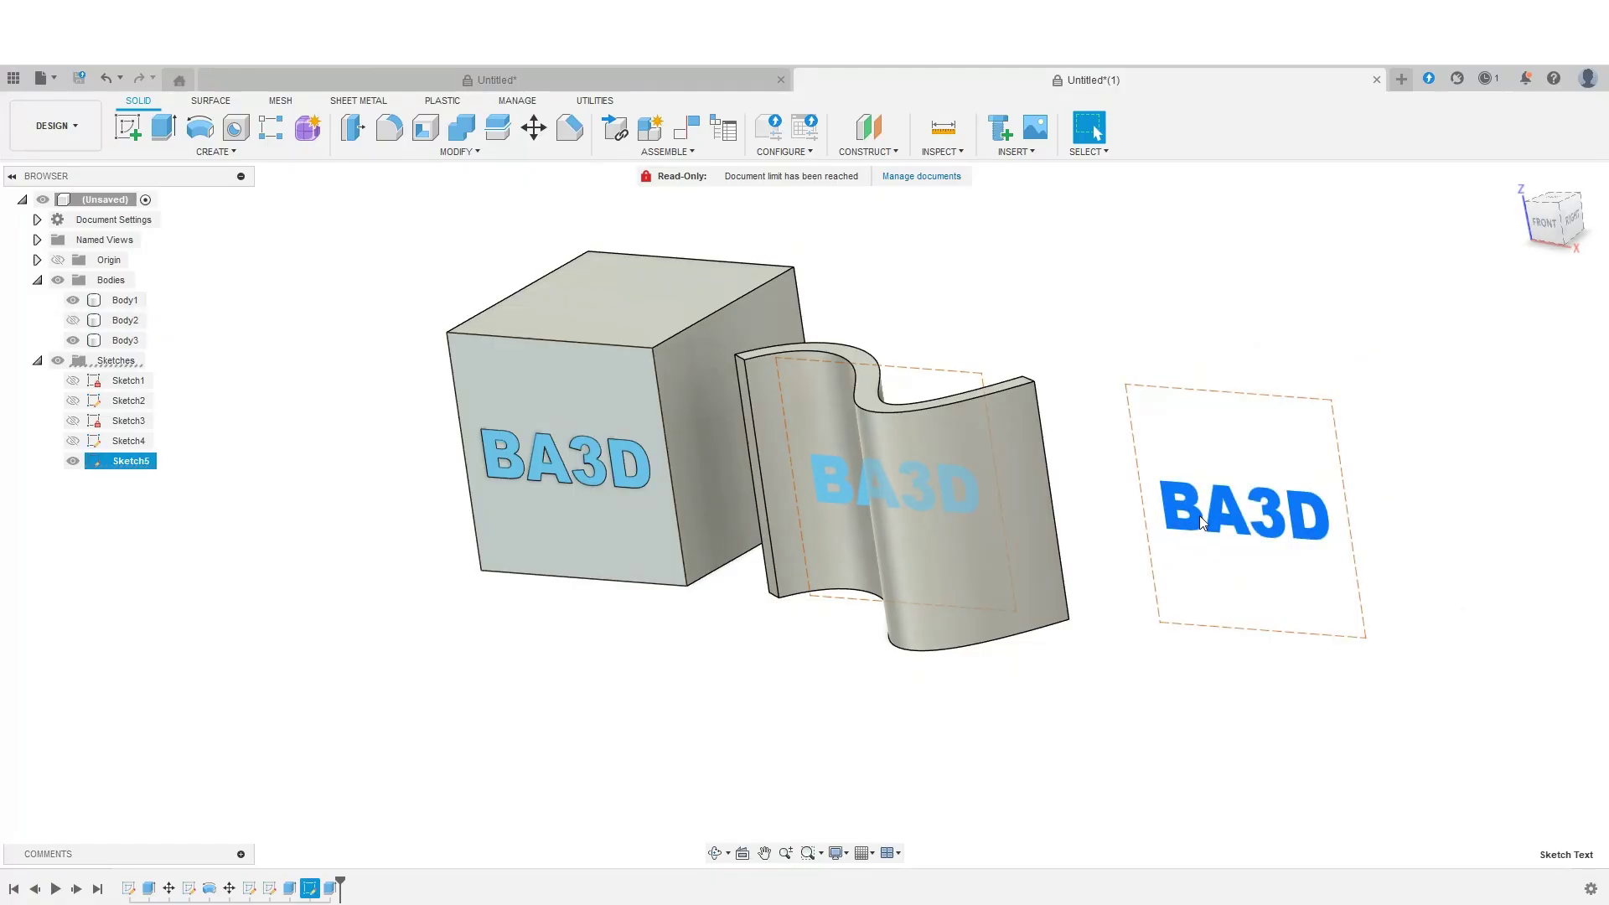
pyautogui.click(157, 128)
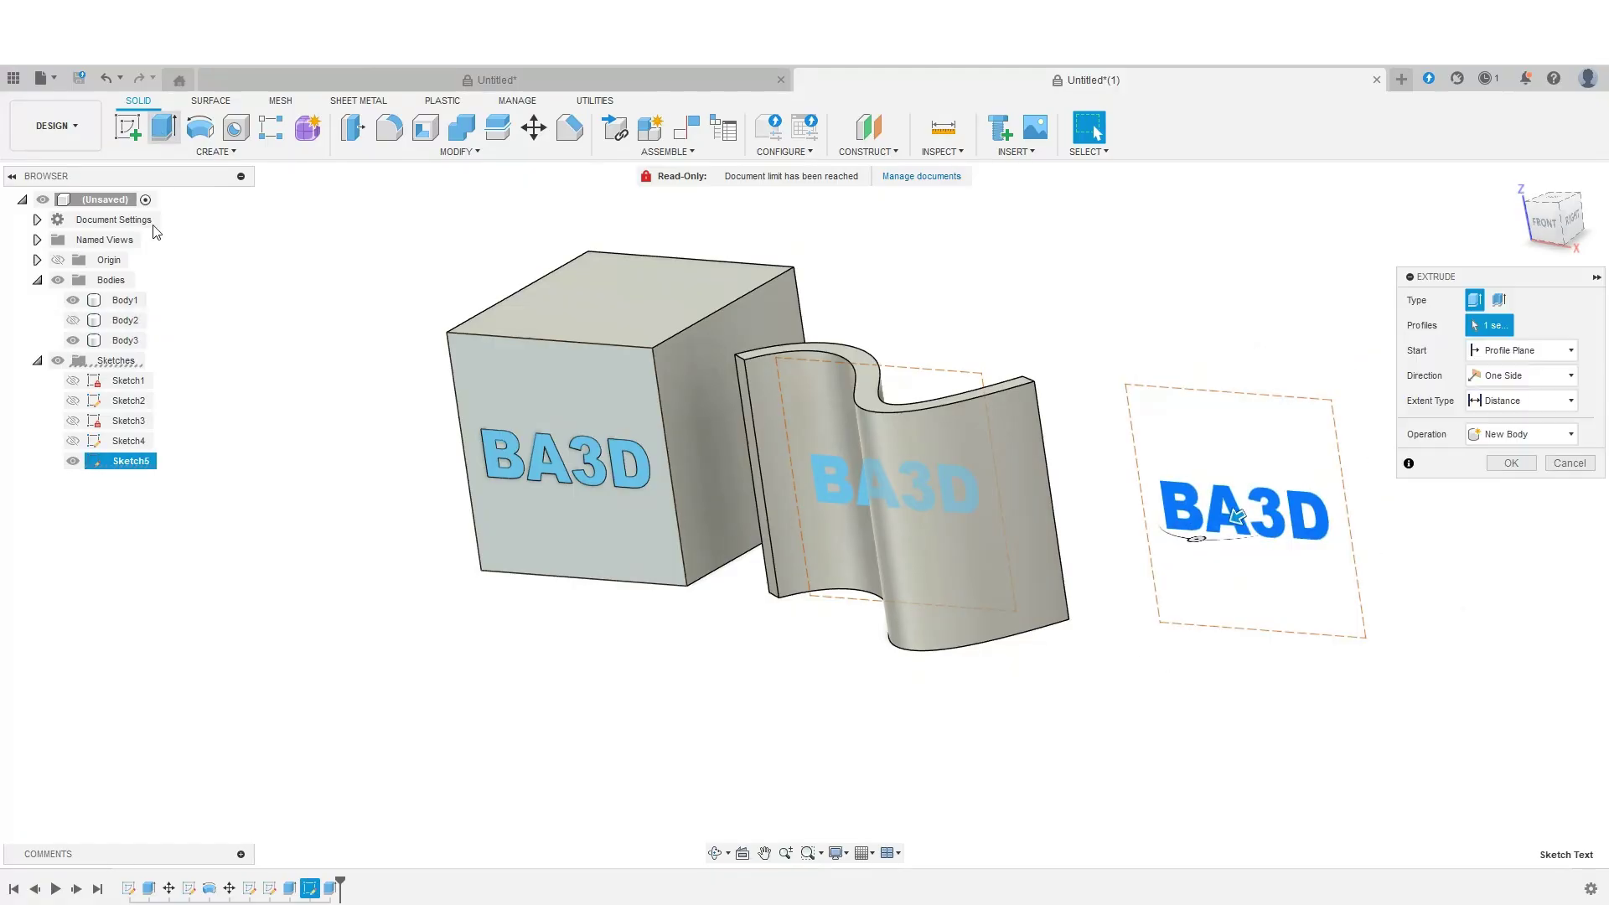
pyautogui.click(72, 320)
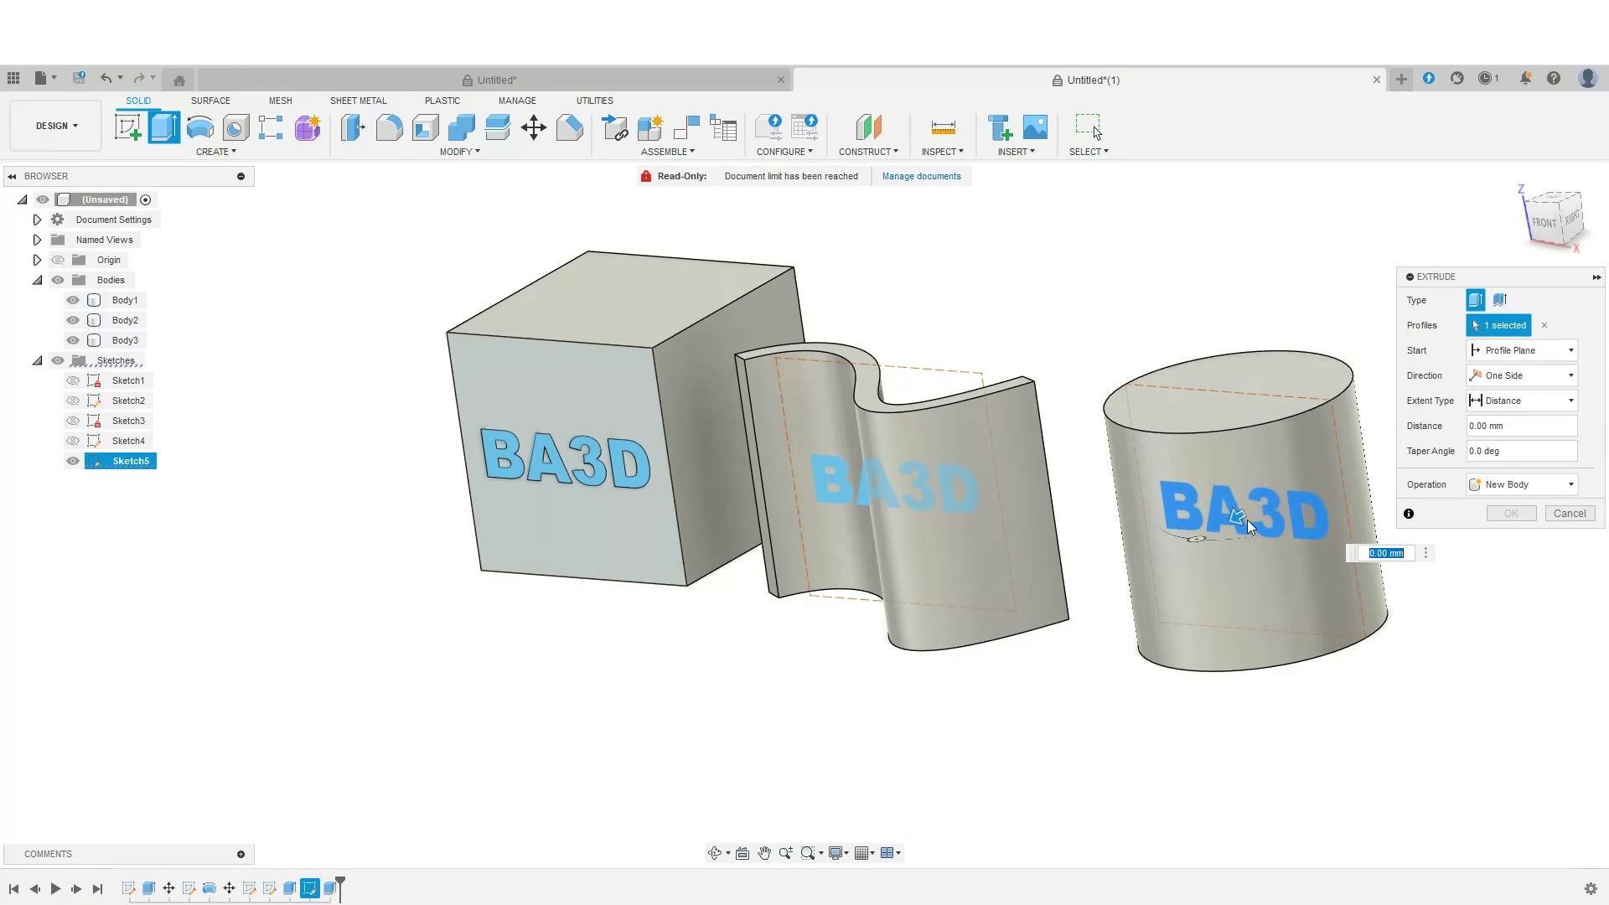
pyautogui.moveTo(1241, 518); pyautogui.dragTo(1175, 573)
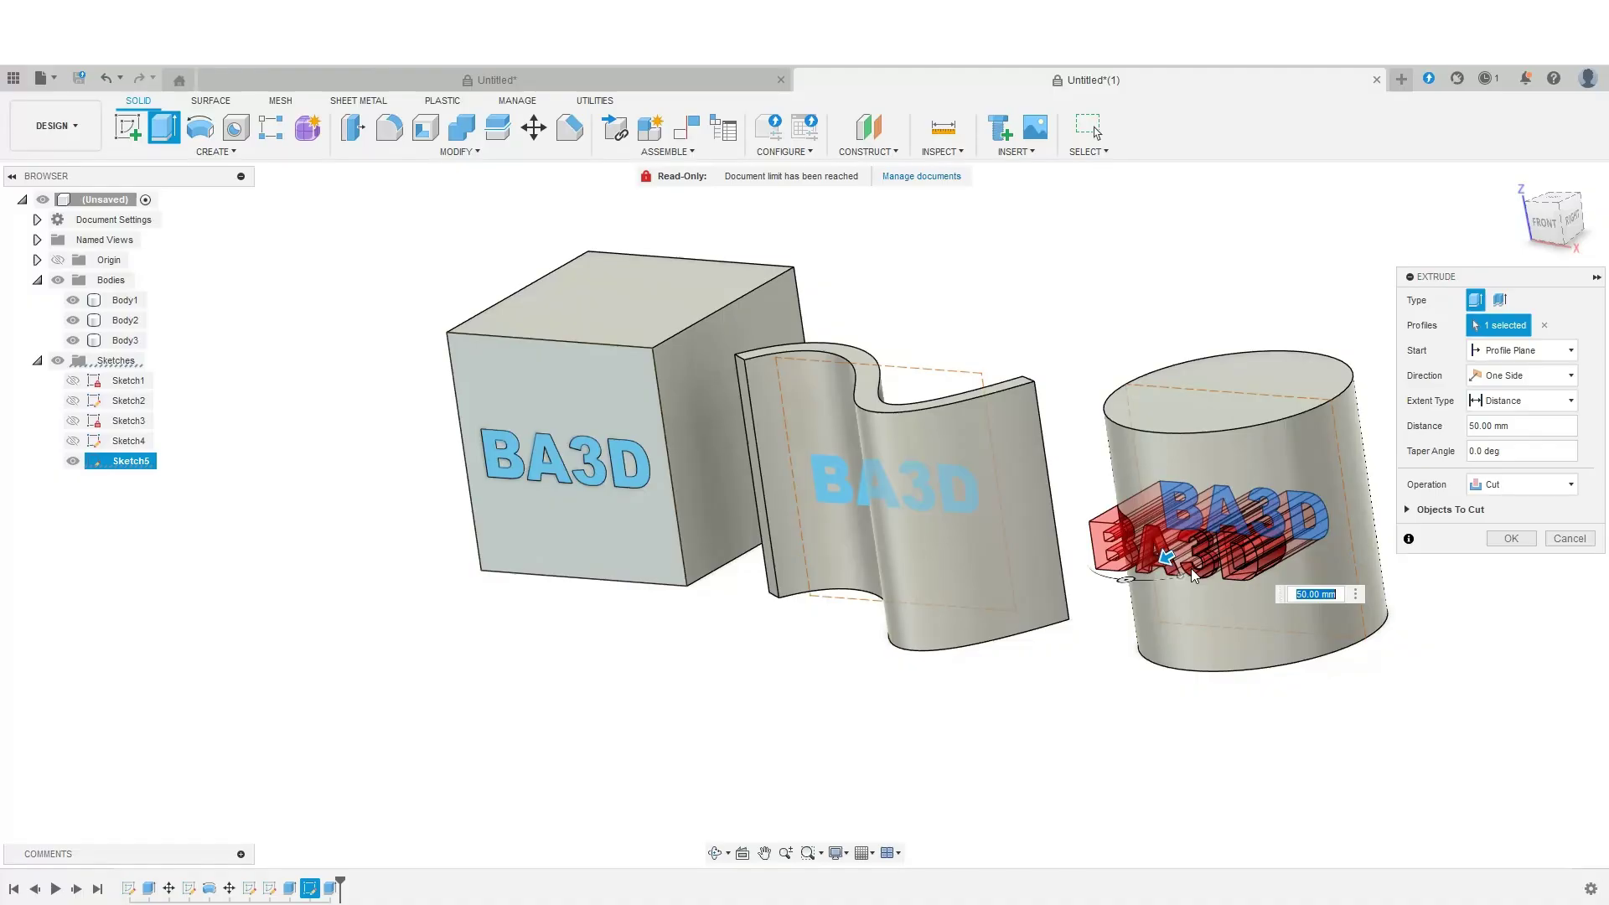
pyautogui.click(1571, 485)
pyautogui.click(1509, 503)
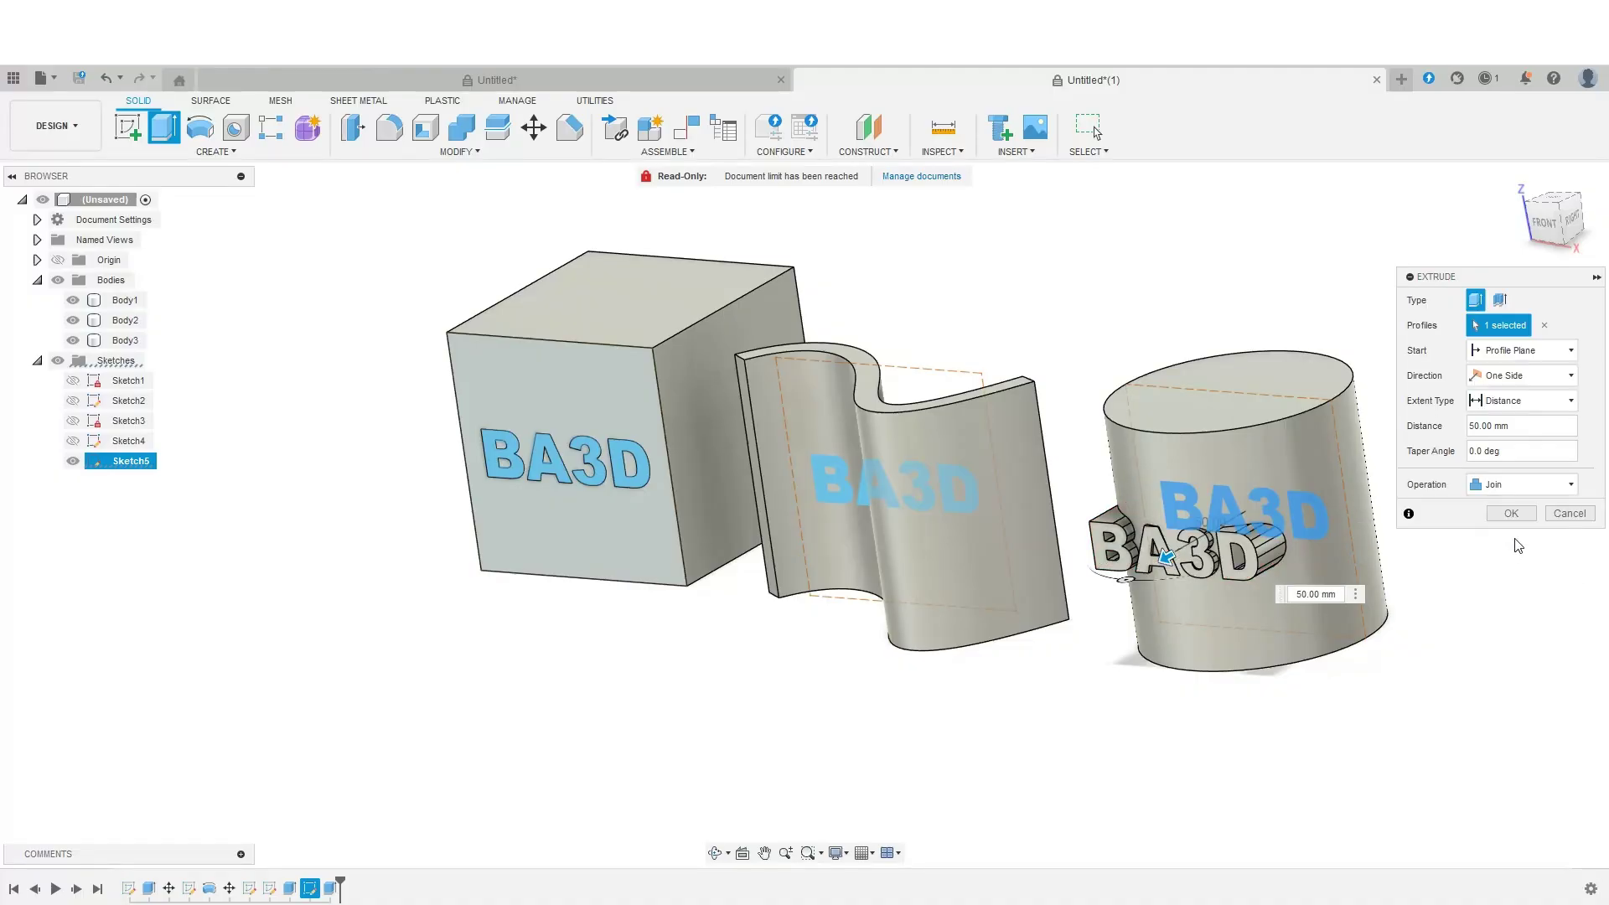
pyautogui.click(1517, 512)
# Inspect the joined text on the cylinder from the front and at an angle, and undo that extrusion
pyautogui.moveTo(1551, 221); pyautogui.dragTo(1605, 239)
pyautogui.moveTo(1549, 193); pyautogui.dragTo(1551, 208)
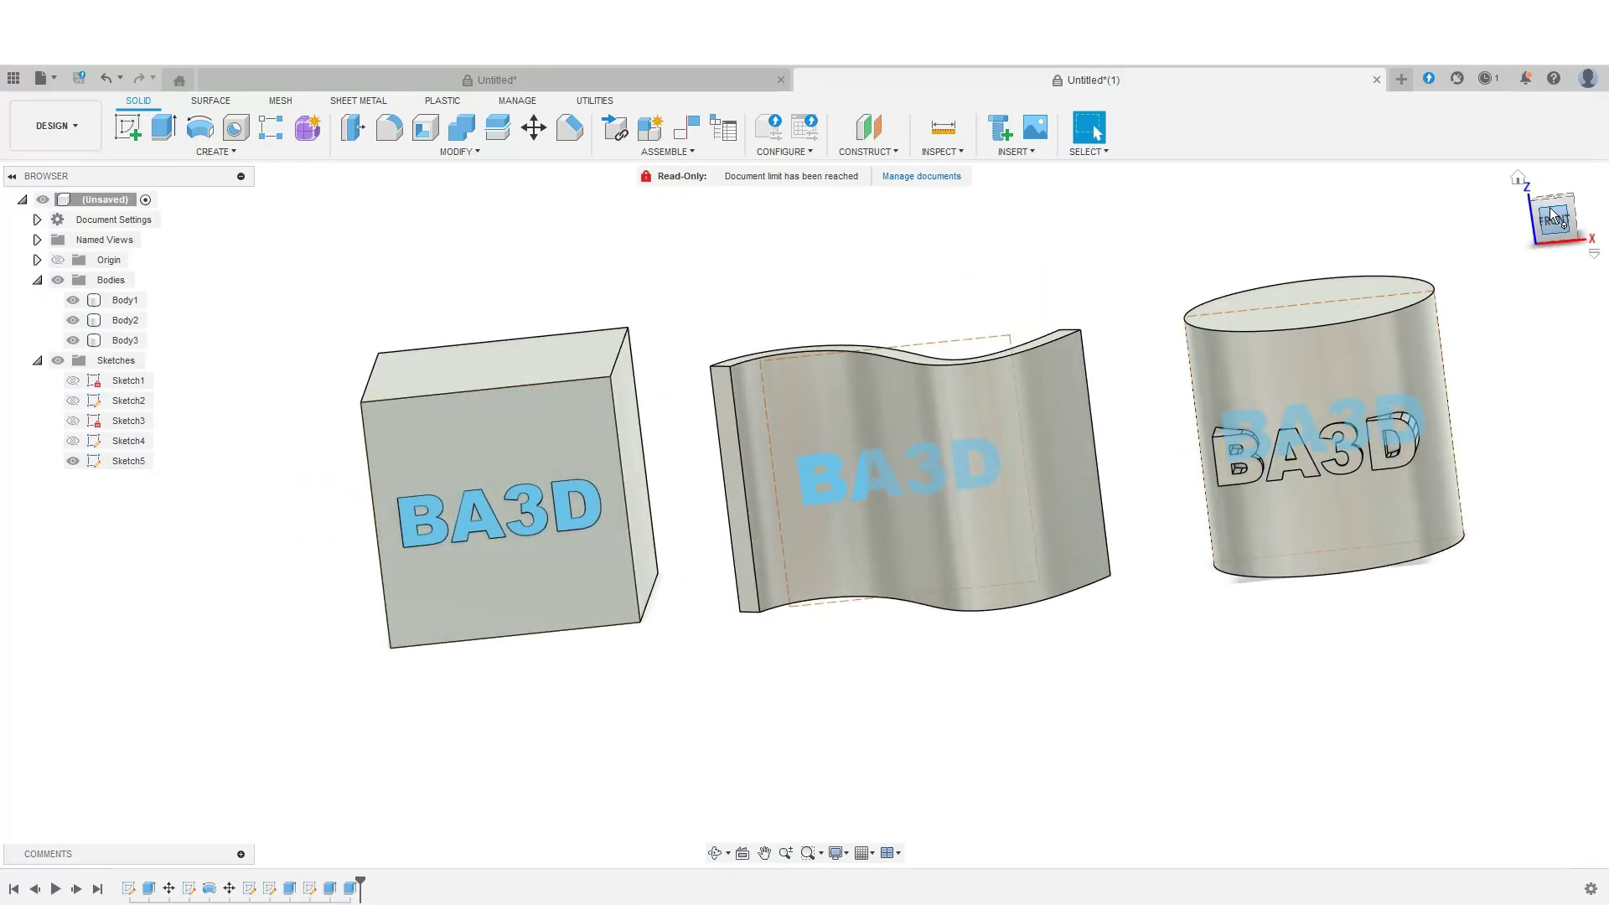
pyautogui.click(1557, 218)
pyautogui.scroll(5, 1207, 501)
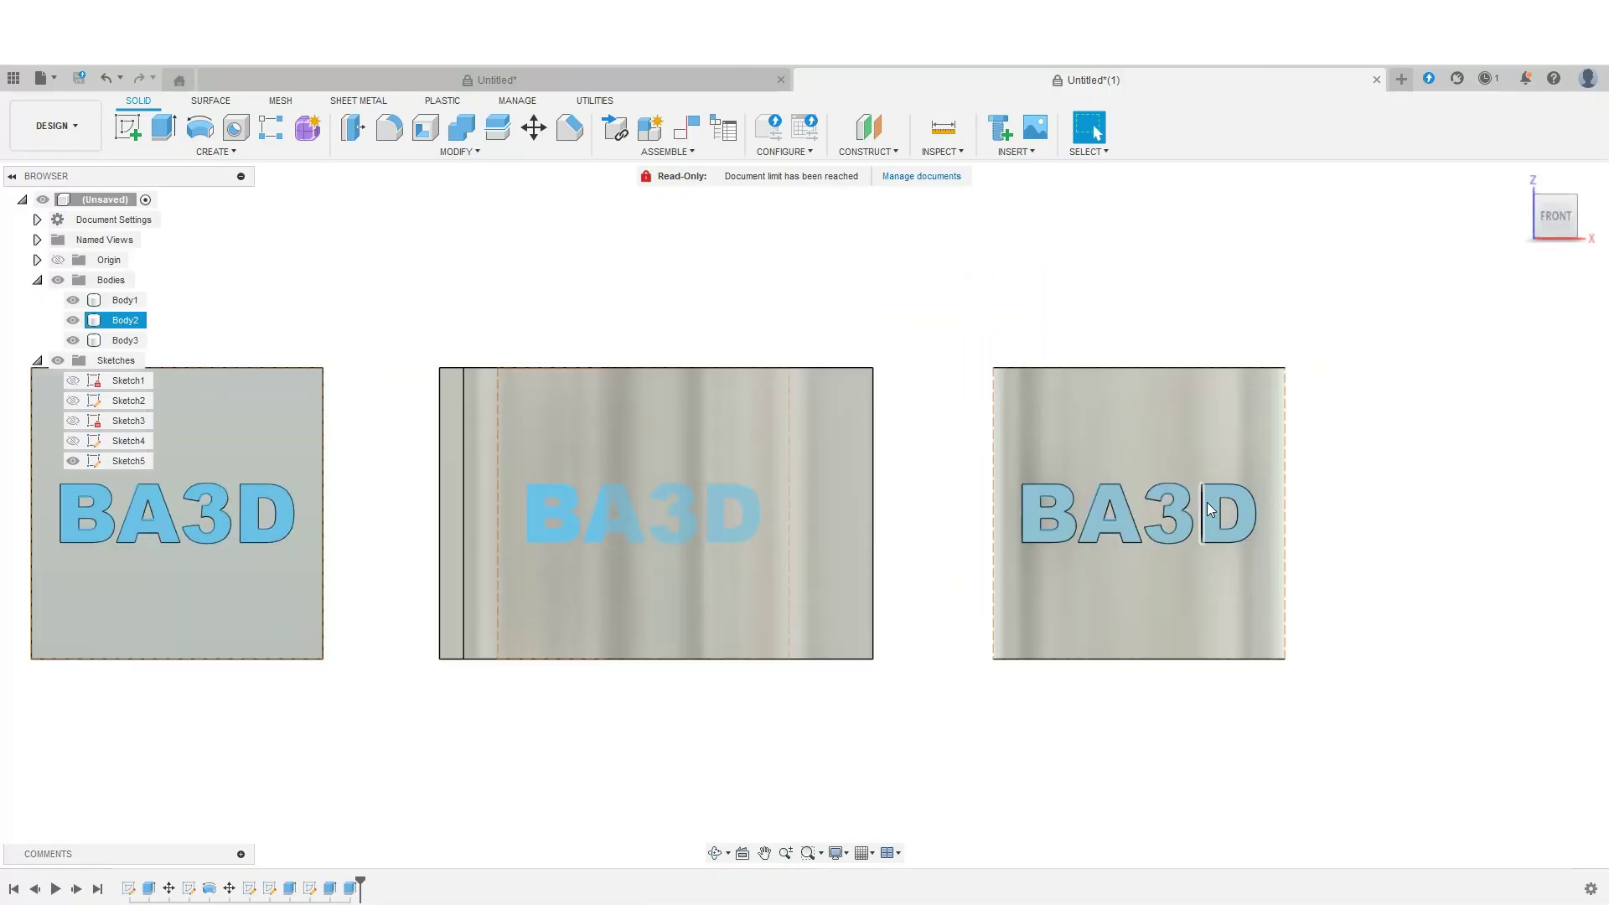
pyautogui.moveTo(1542, 218)
pyautogui.mouseDown()
pyautogui.moveTo(1574, 220)
pyautogui.moveTo(1554, 216)
pyautogui.mouseUp()
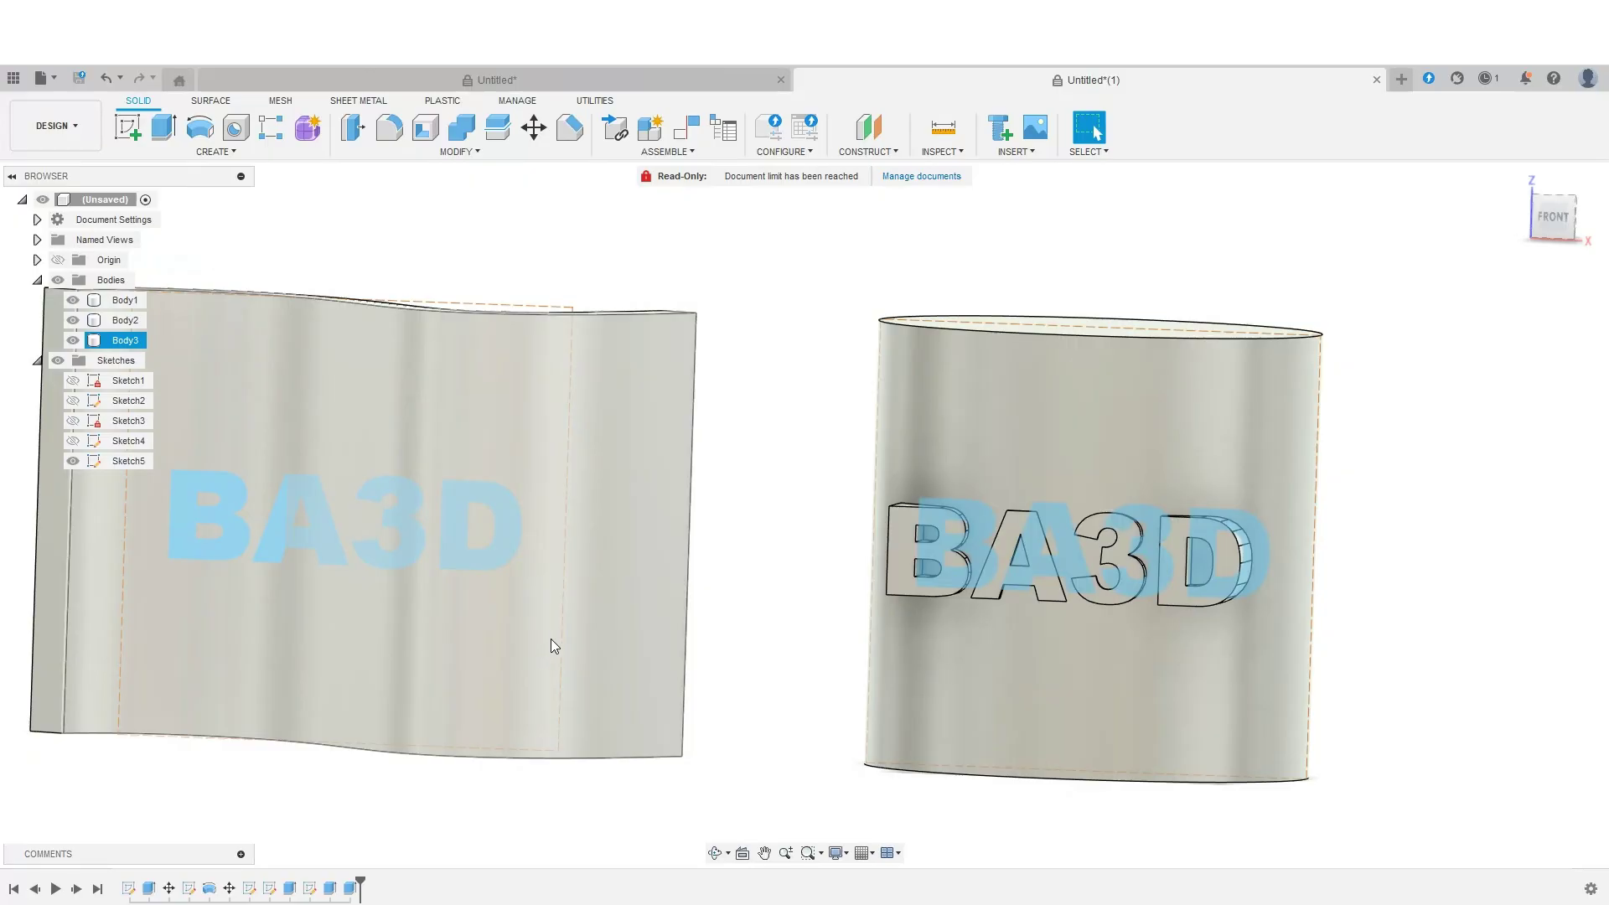
pyautogui.hotkey('ctrl', 'z')
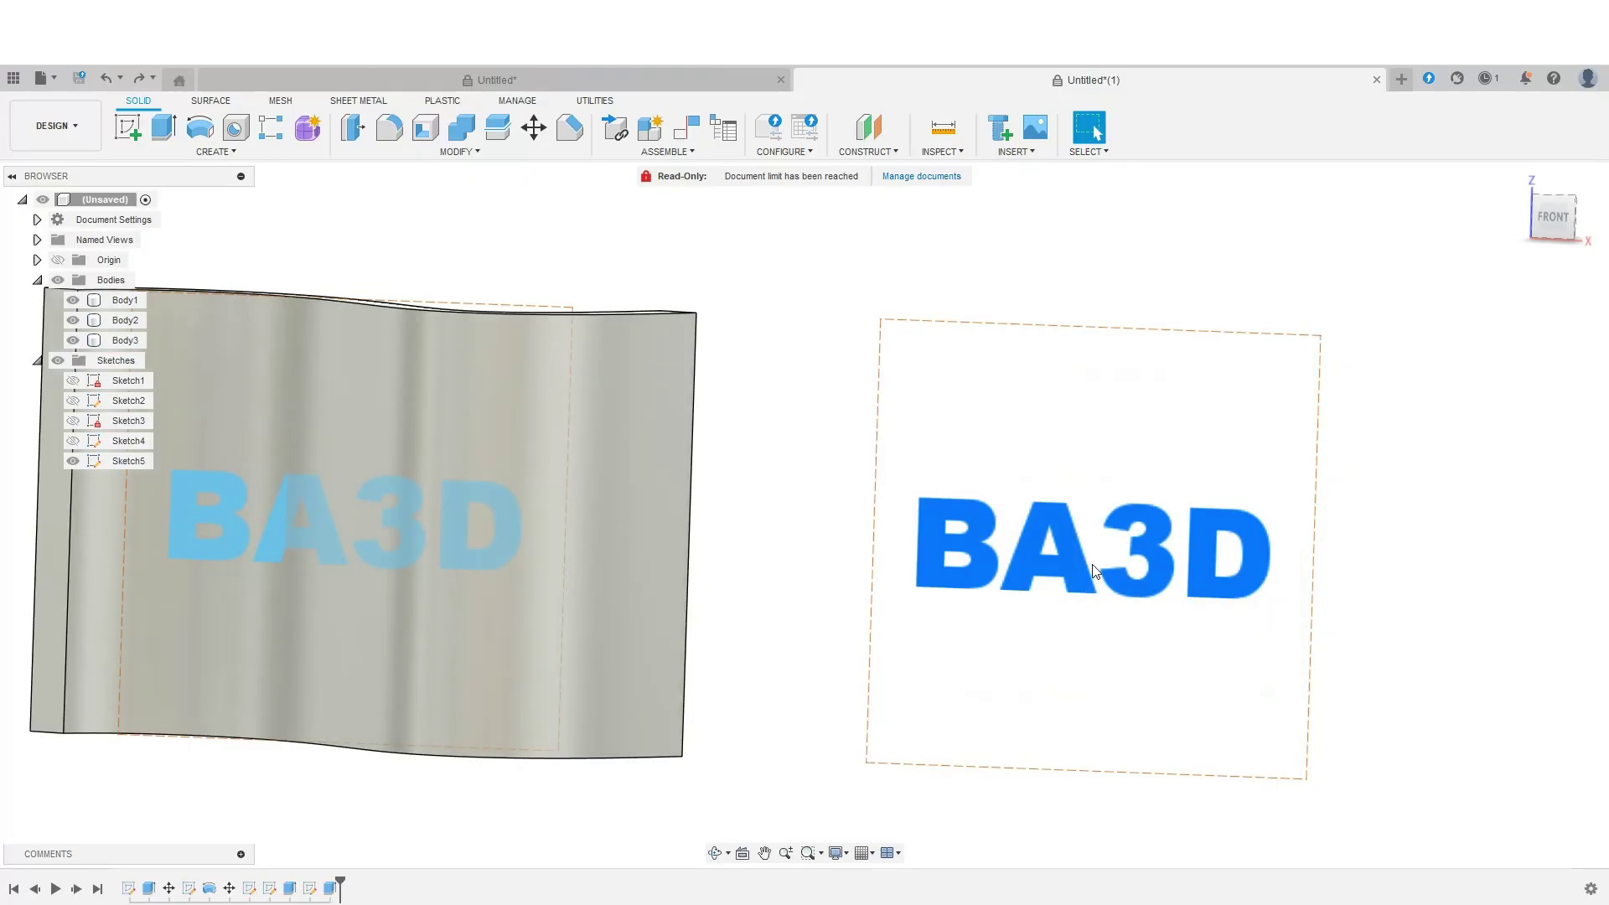
# Start an extrusion of the cylinder's BA3D text with the cylinder's curved face as the start object, and show the cylinder body
pyautogui.click(1058, 560)
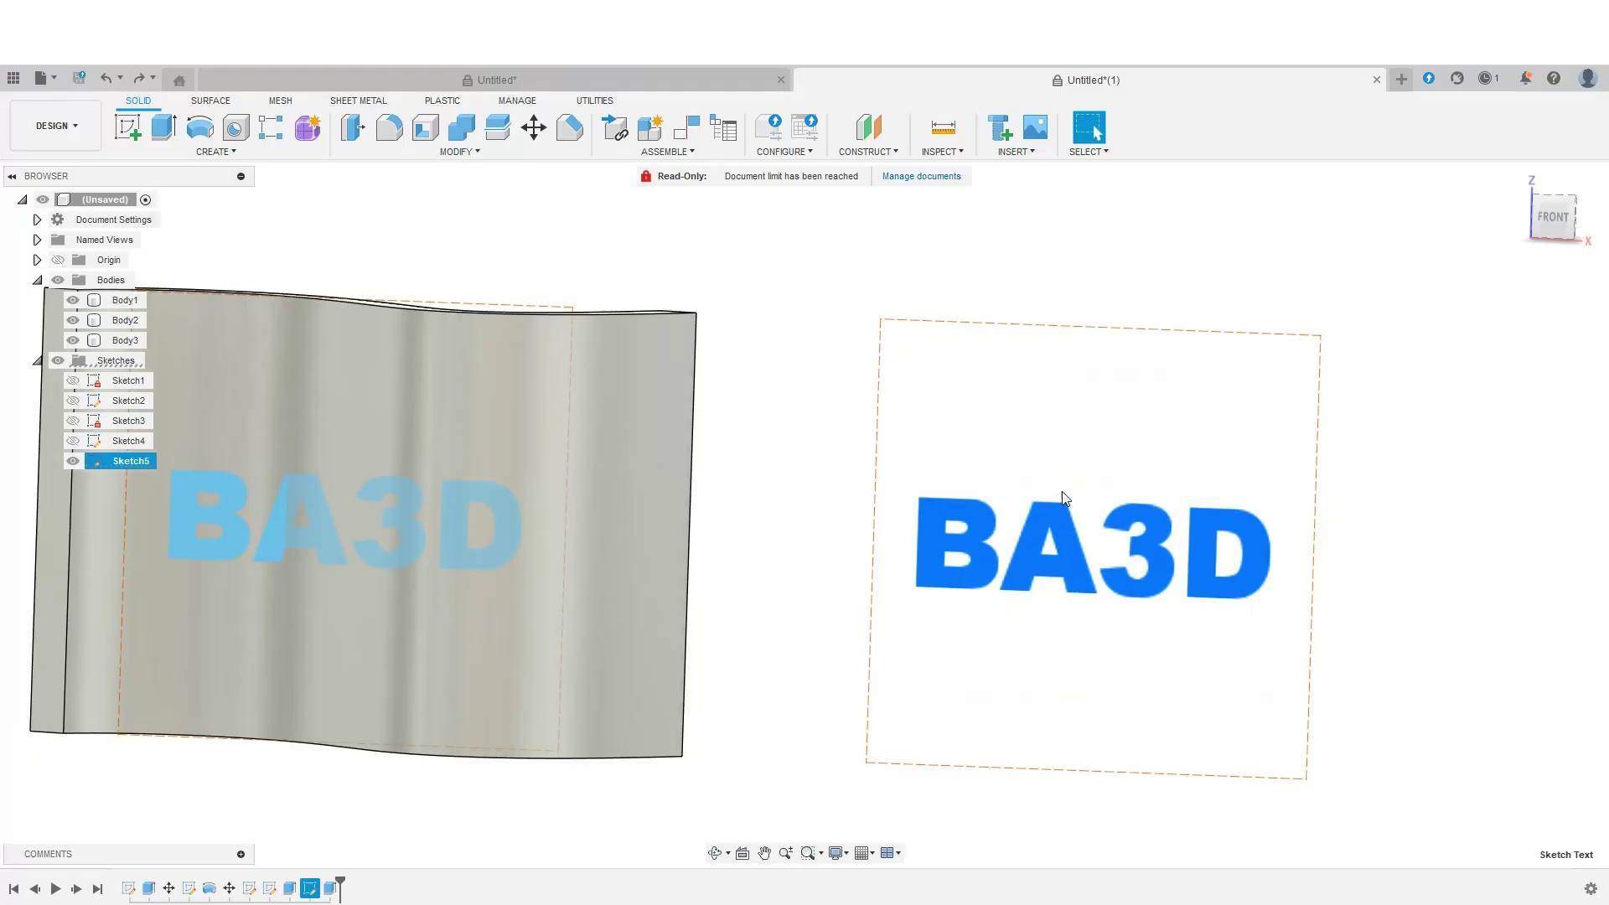
pyautogui.click(164, 127)
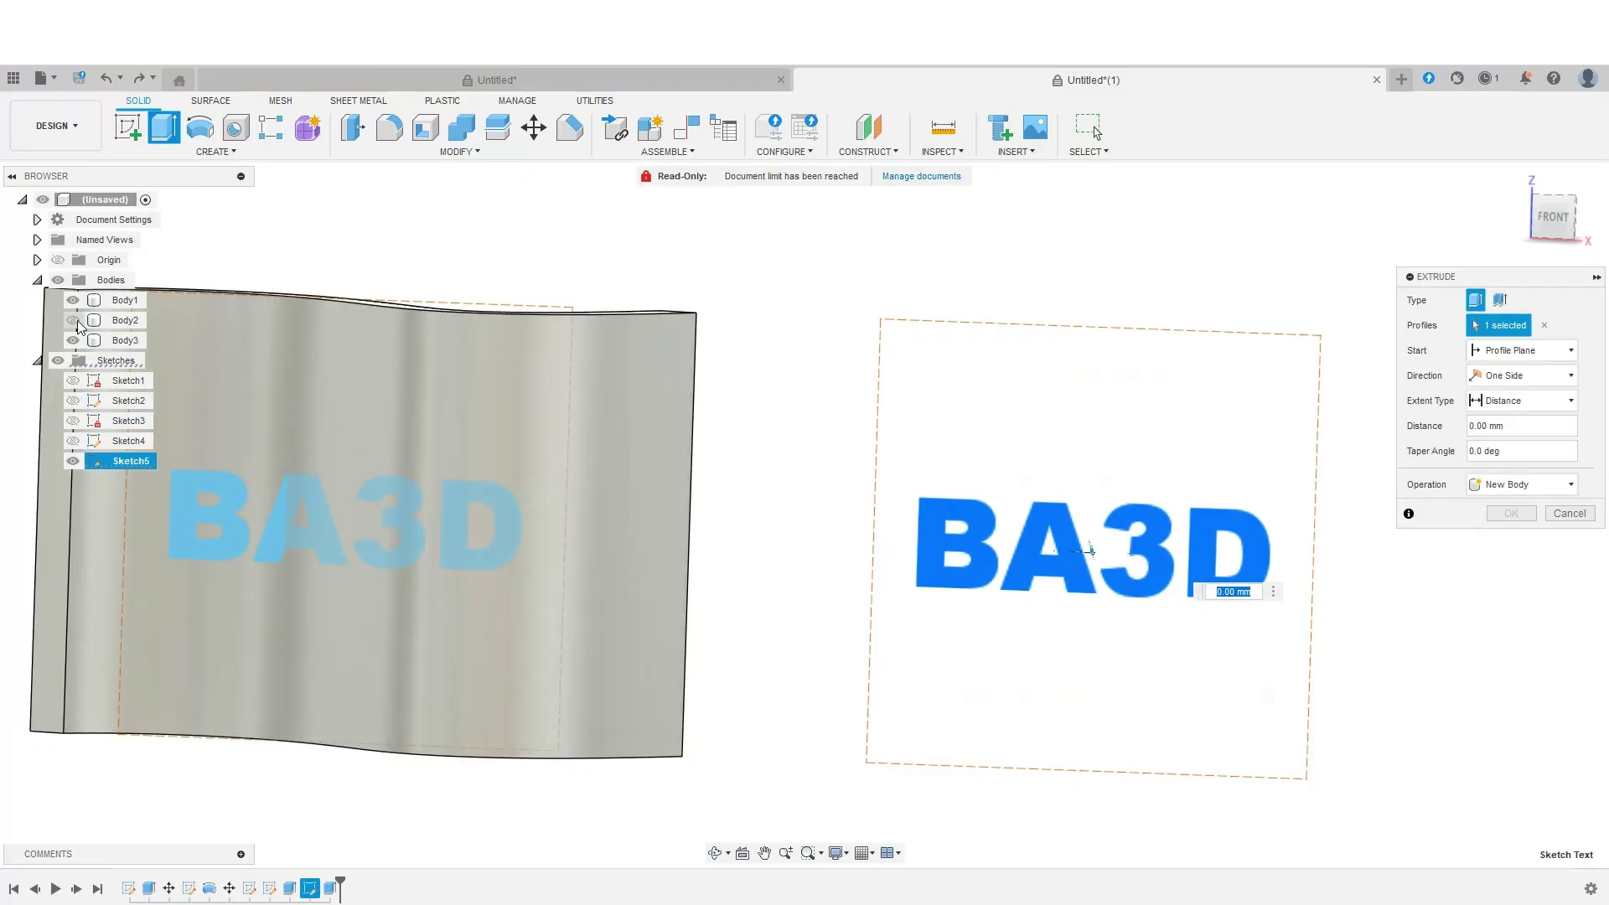
pyautogui.click(74, 320)
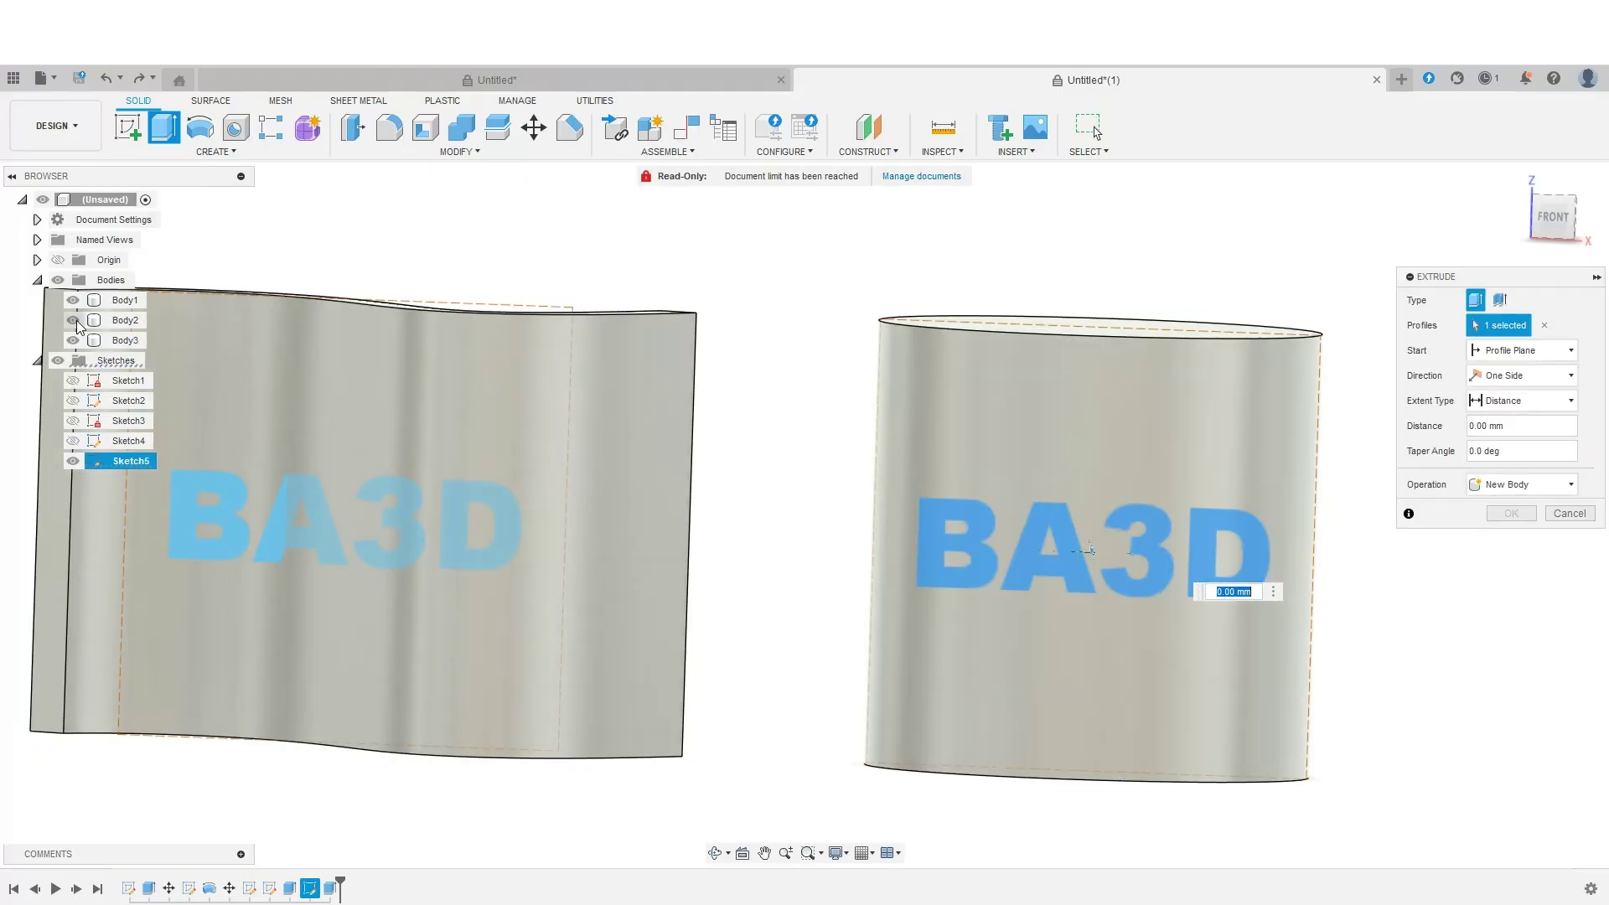
pyautogui.click(1509, 358)
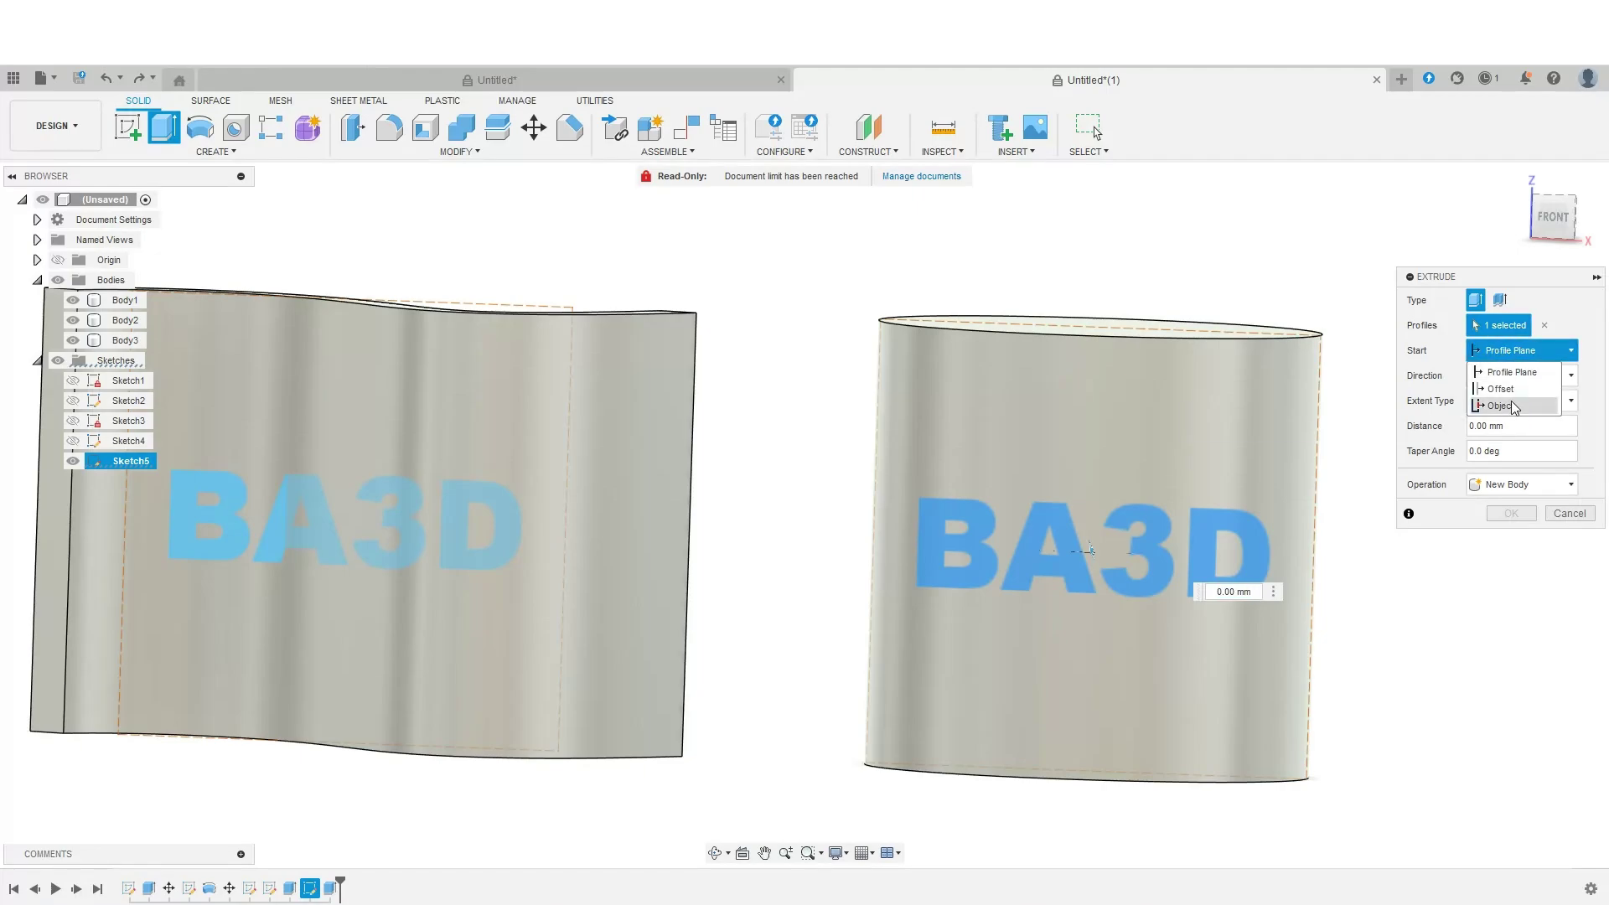
pyautogui.click(1502, 406)
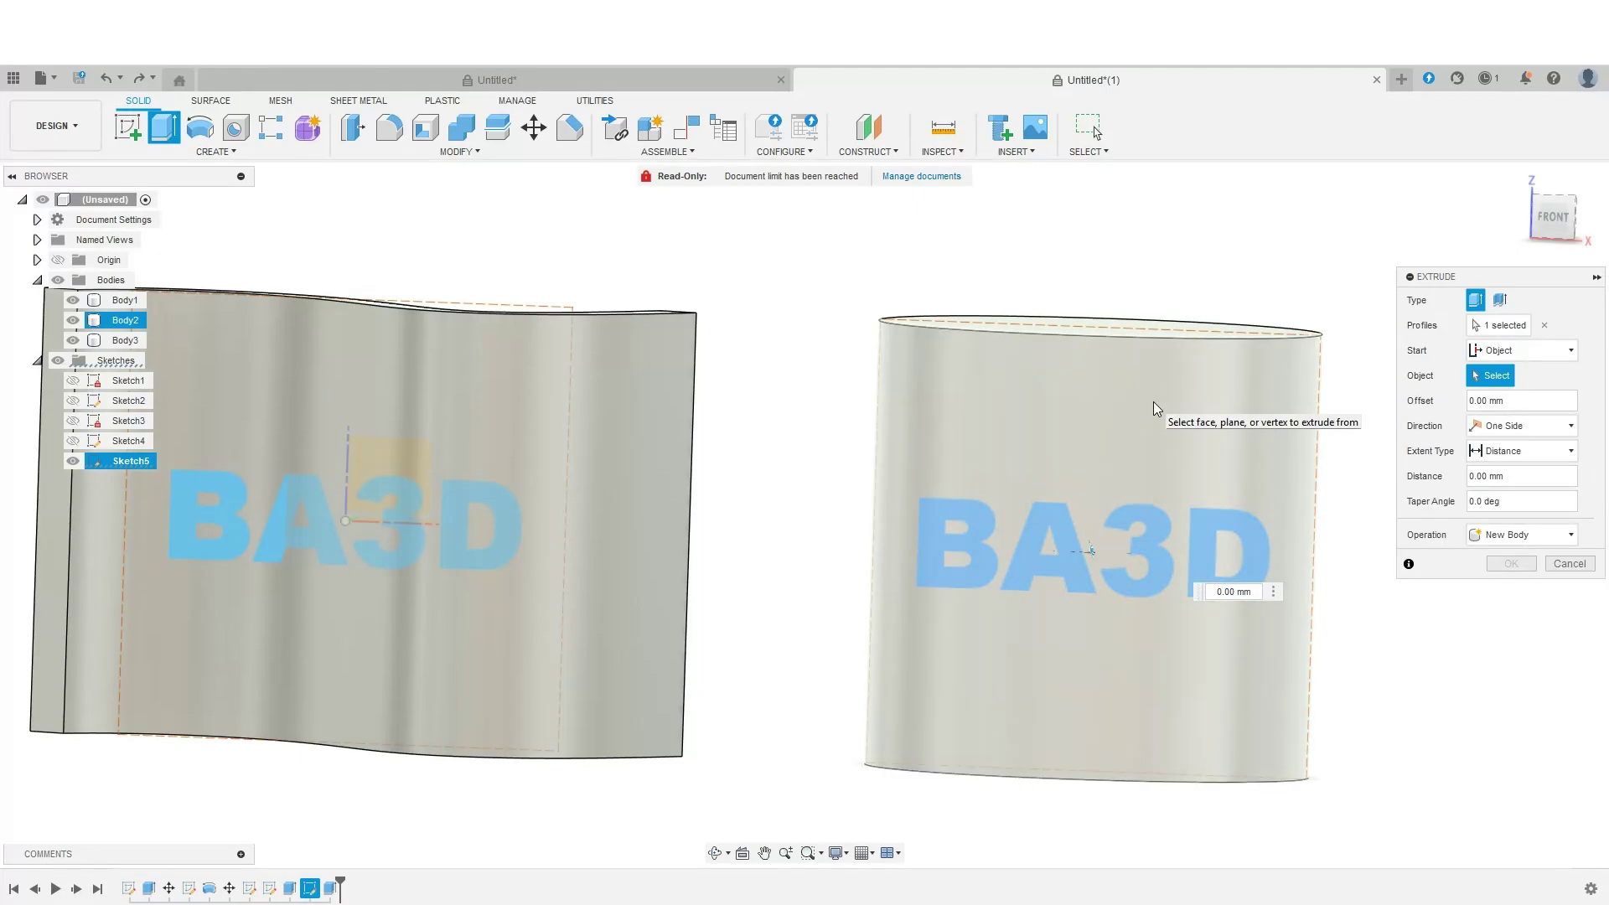
pyautogui.click(1154, 408)
pyautogui.moveTo(1553, 229); pyautogui.dragTo(1533, 234)
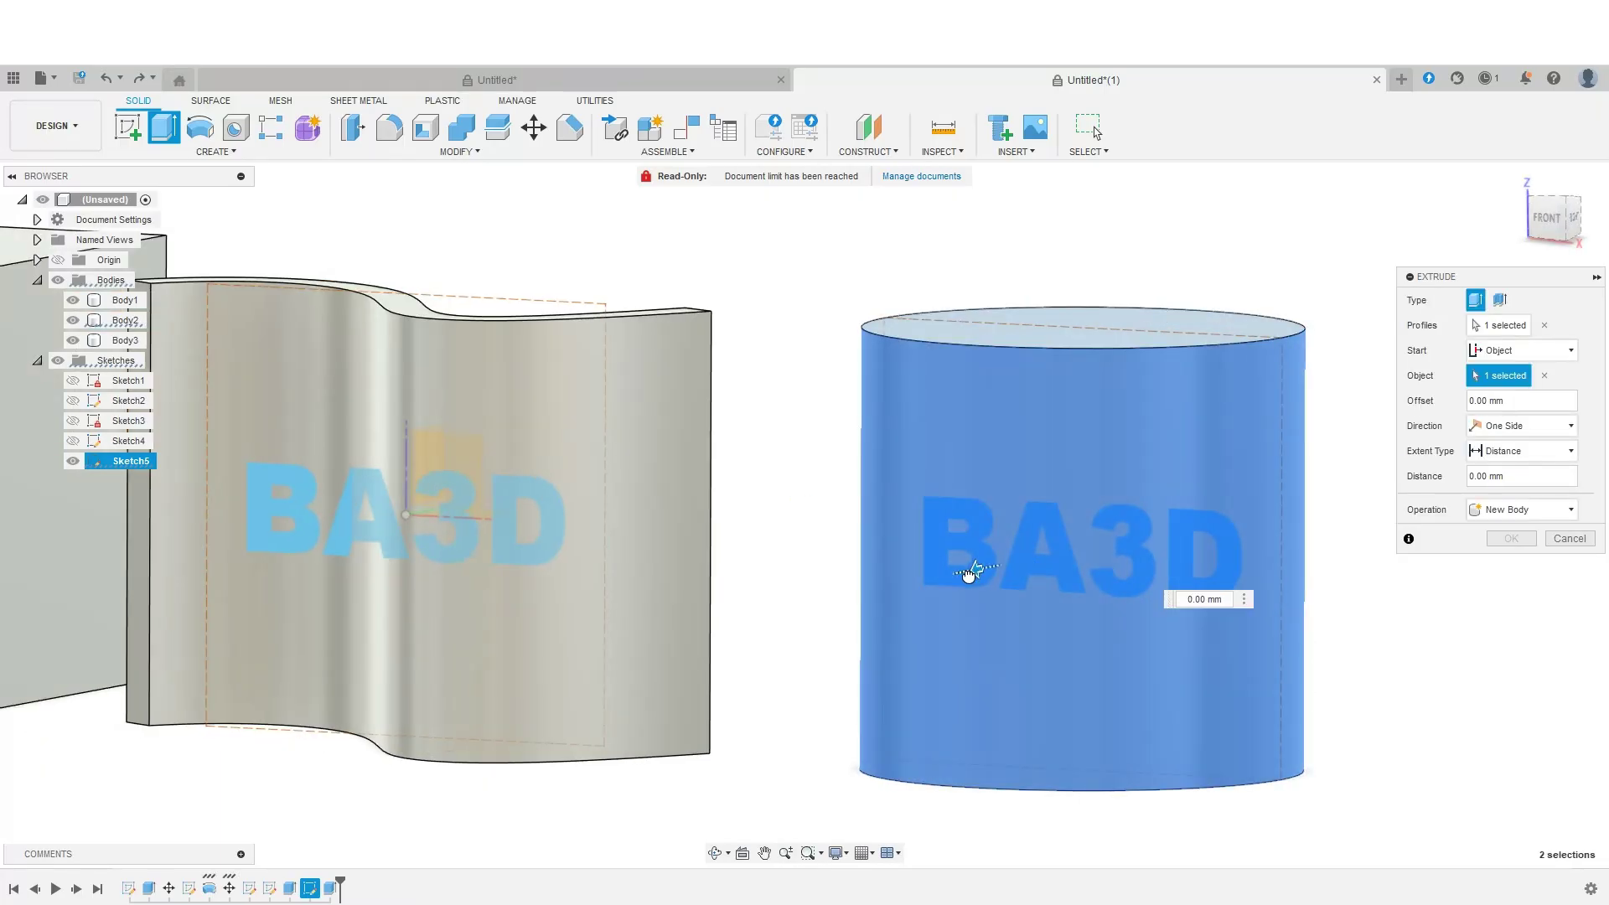
# Try distances of 10 mm as a join and -20 mm as a cut for the cylinder's text extrusion
pyautogui.moveTo(970, 573); pyautogui.dragTo(990, 591)
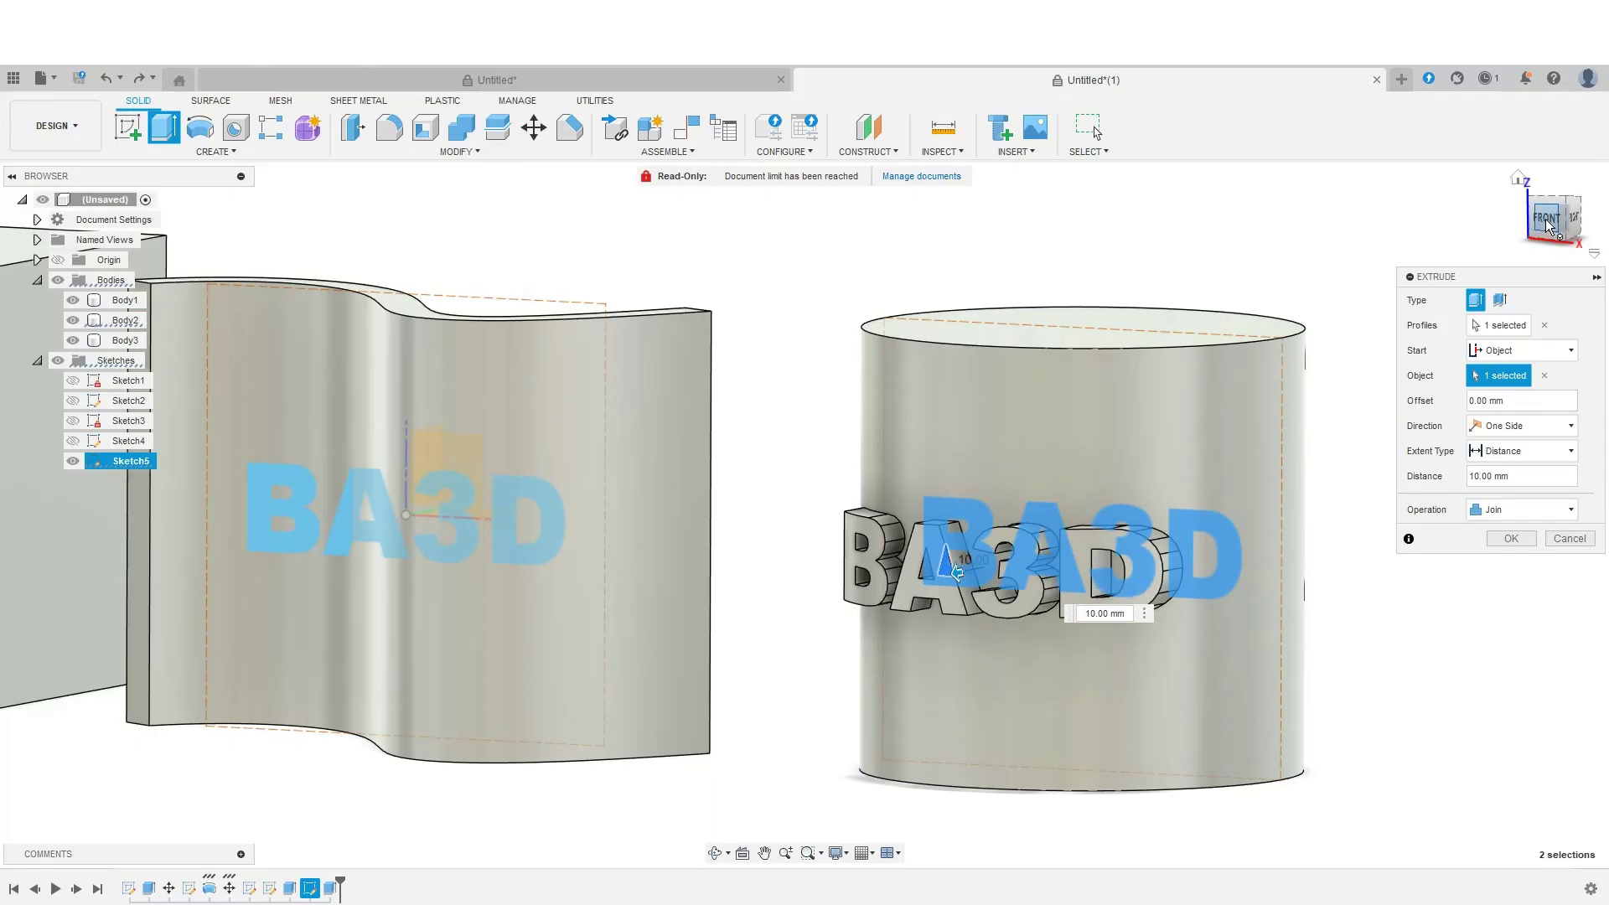
pyautogui.moveTo(1549, 226)
pyautogui.mouseDown()
pyautogui.moveTo(1526, 292)
pyautogui.moveTo(1549, 227)
pyautogui.mouseUp()
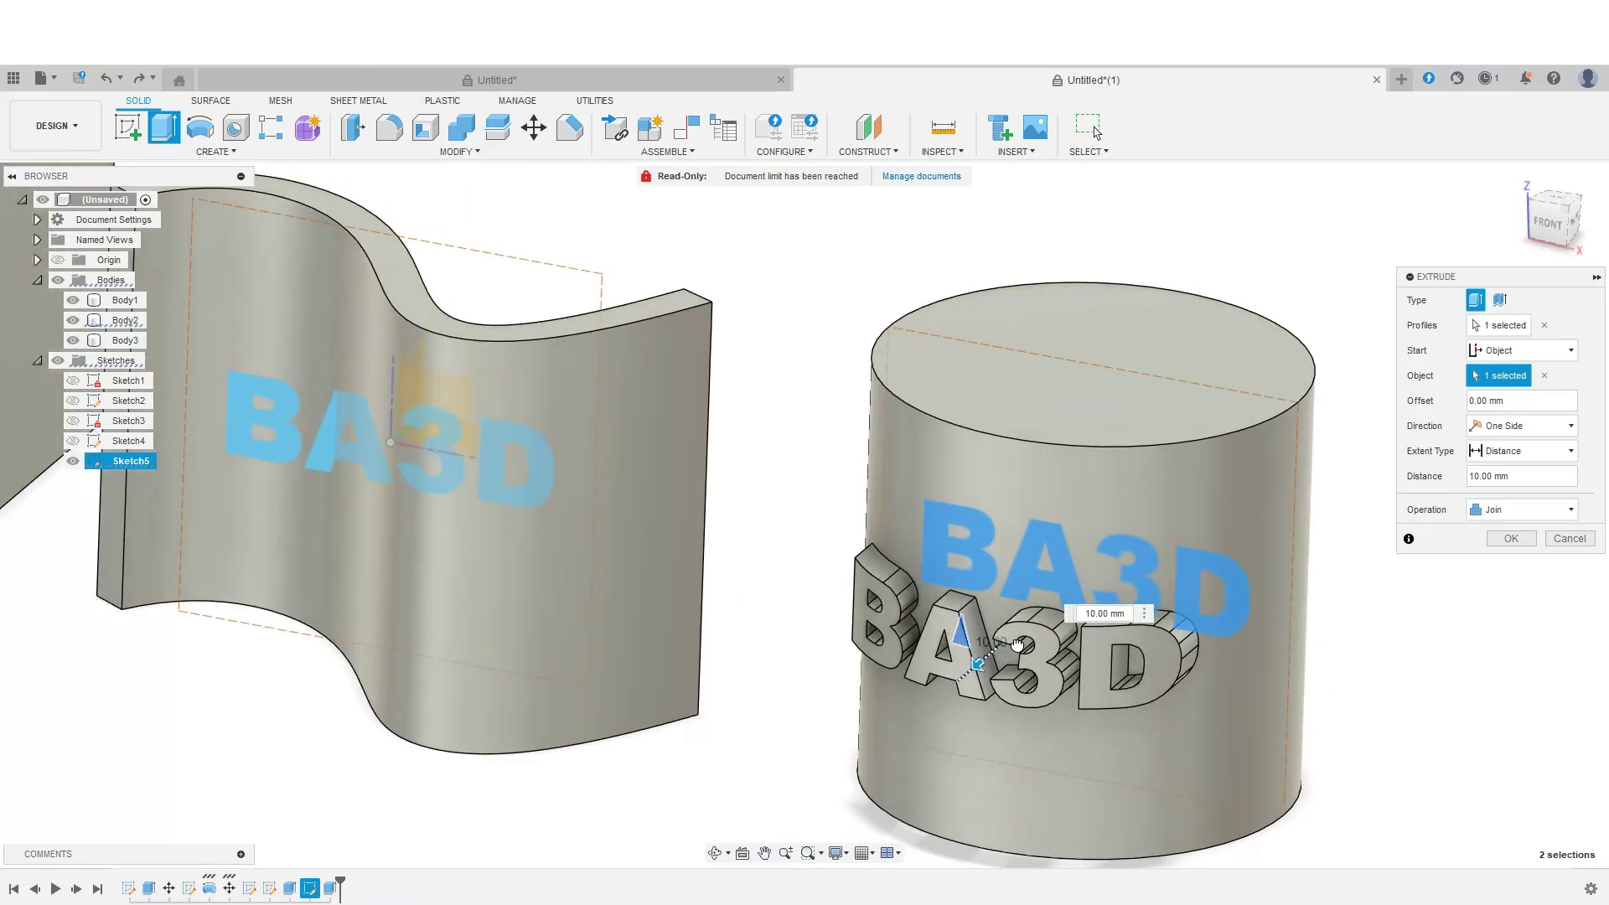
pyautogui.moveTo(1018, 644); pyautogui.dragTo(1058, 622)
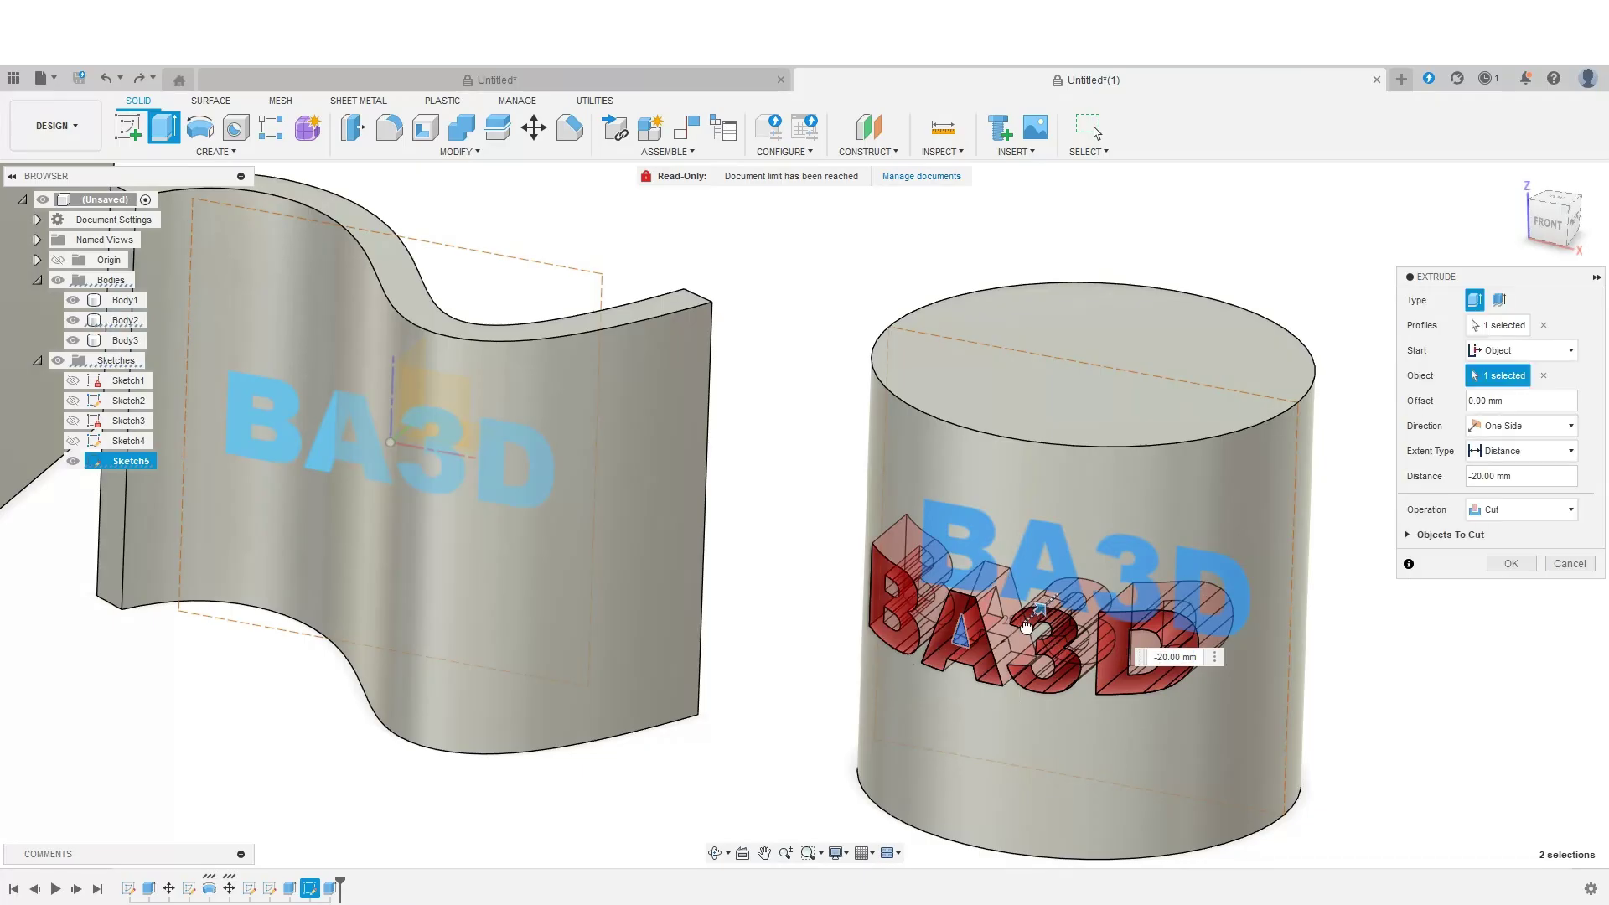
pyautogui.moveTo(1025, 629)
pyautogui.mouseDown()
pyautogui.moveTo(1165, 683)
pyautogui.moveTo(1024, 619)
pyautogui.mouseUp()
pyautogui.click(1013, 635)
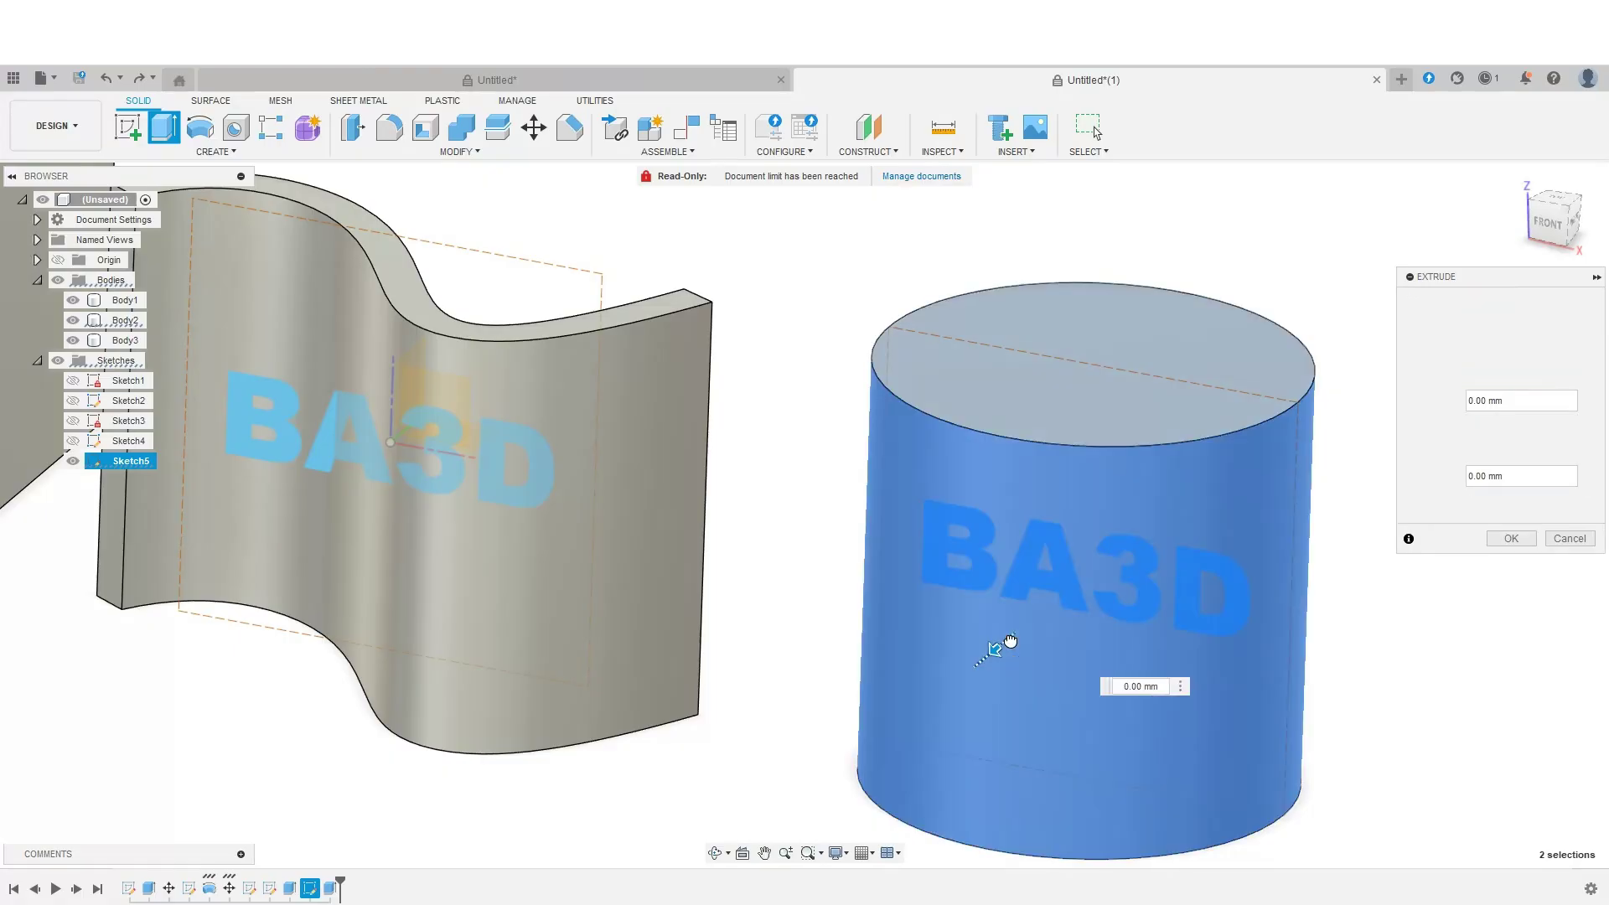
# Extrude the cylinder's BA3D text 5 mm outward from the curved face and join it to the cylinder
pyautogui.moveTo(1000, 654); pyautogui.dragTo(991, 661)
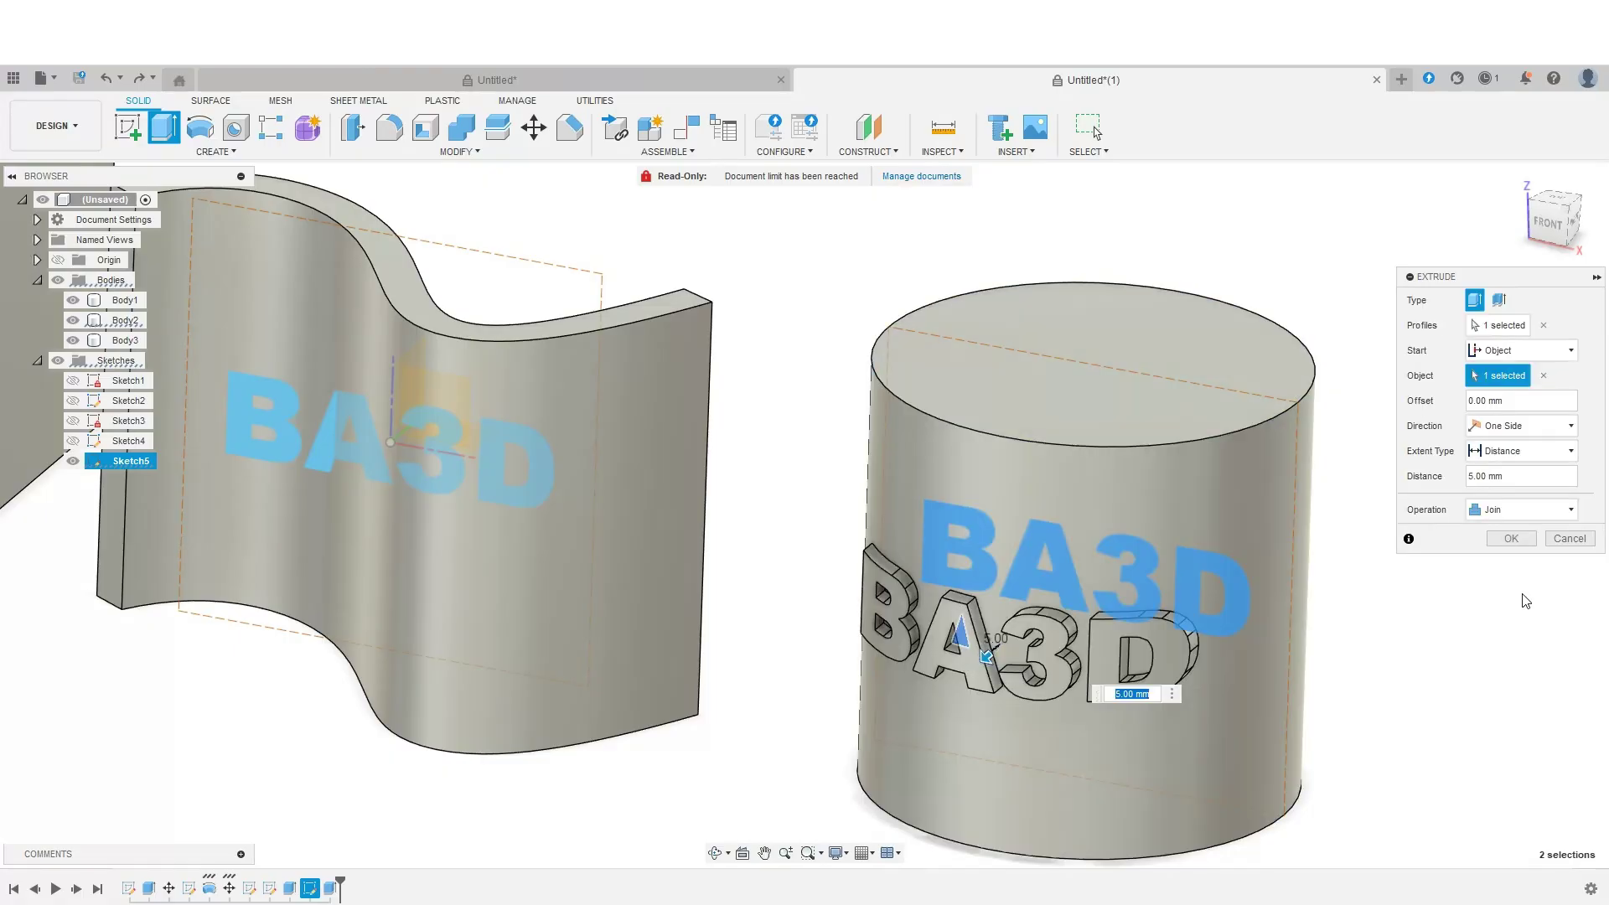
pyautogui.click(1510, 537)
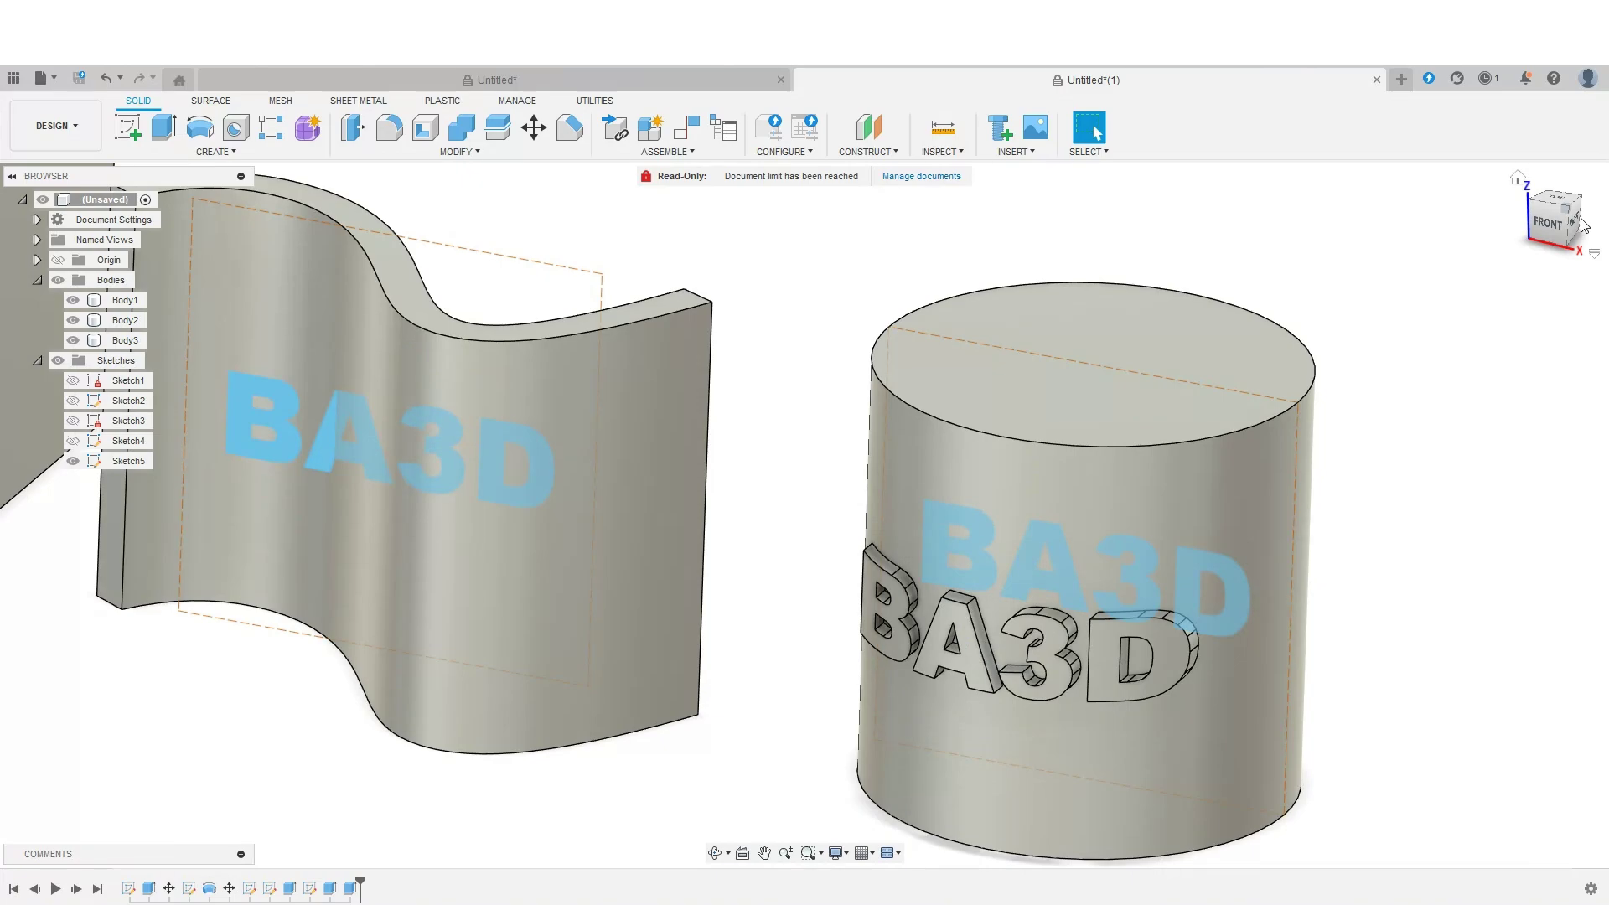
# Extrude the wavy body's BA3D text forward from its profile plane, with the cube's front face removed from the selection
pyautogui.moveTo(1564, 217)
pyautogui.mouseDown()
pyautogui.moveTo(1550, 144)
pyautogui.moveTo(1539, 255)
pyautogui.mouseUp()
pyautogui.scroll(-3, 1236, 528)
pyautogui.scroll(3, 751, 596)
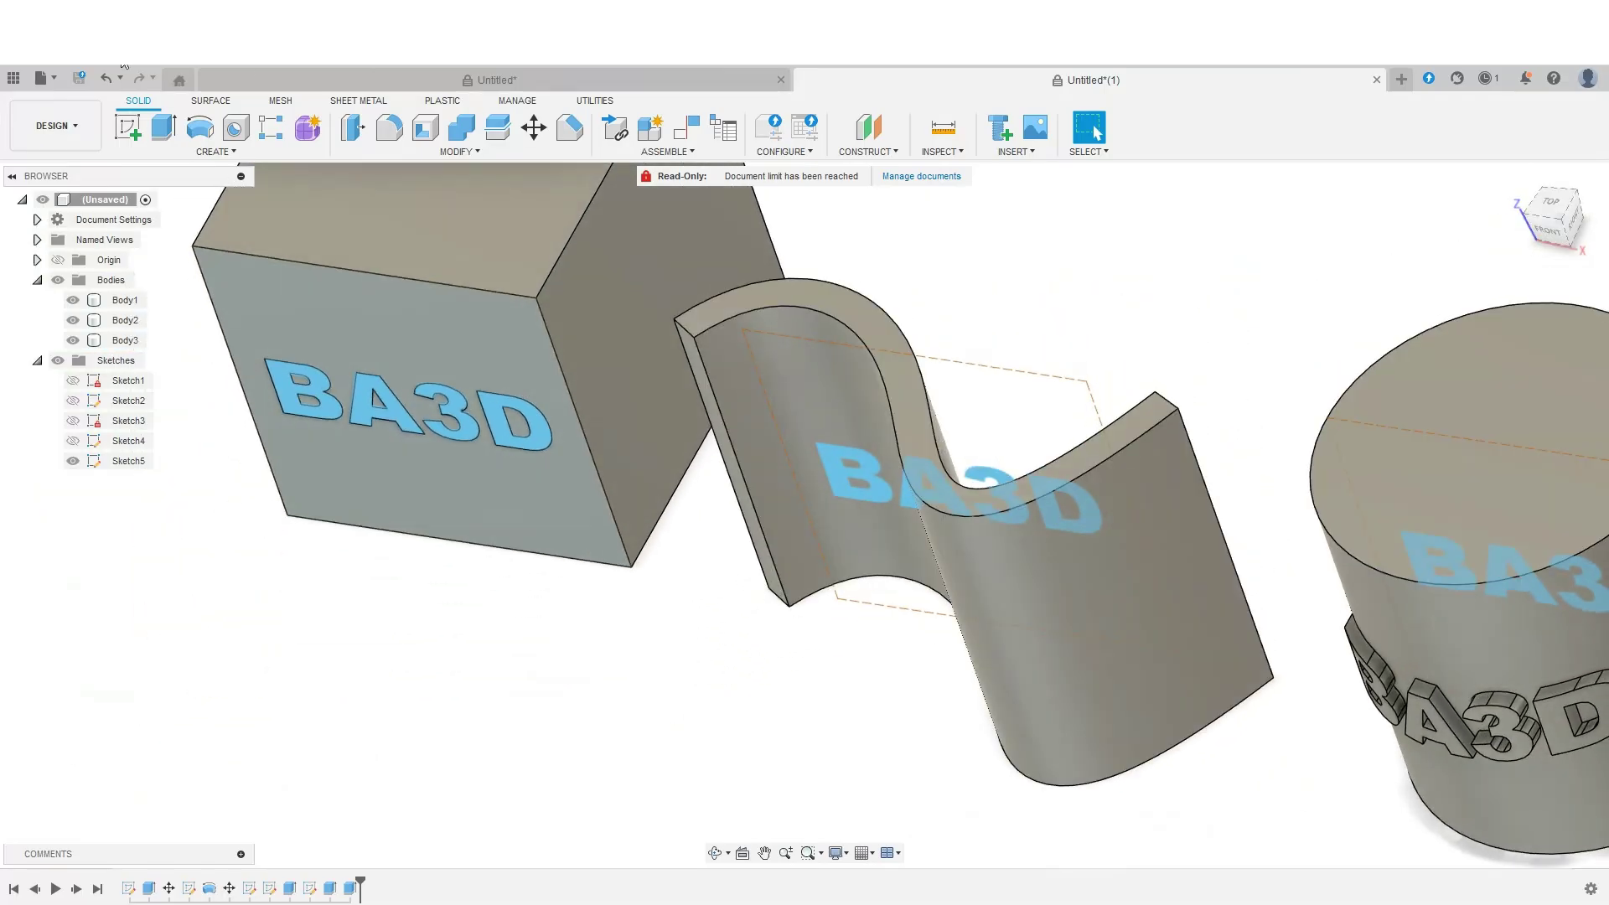
pyautogui.click(164, 128)
pyautogui.click(832, 465)
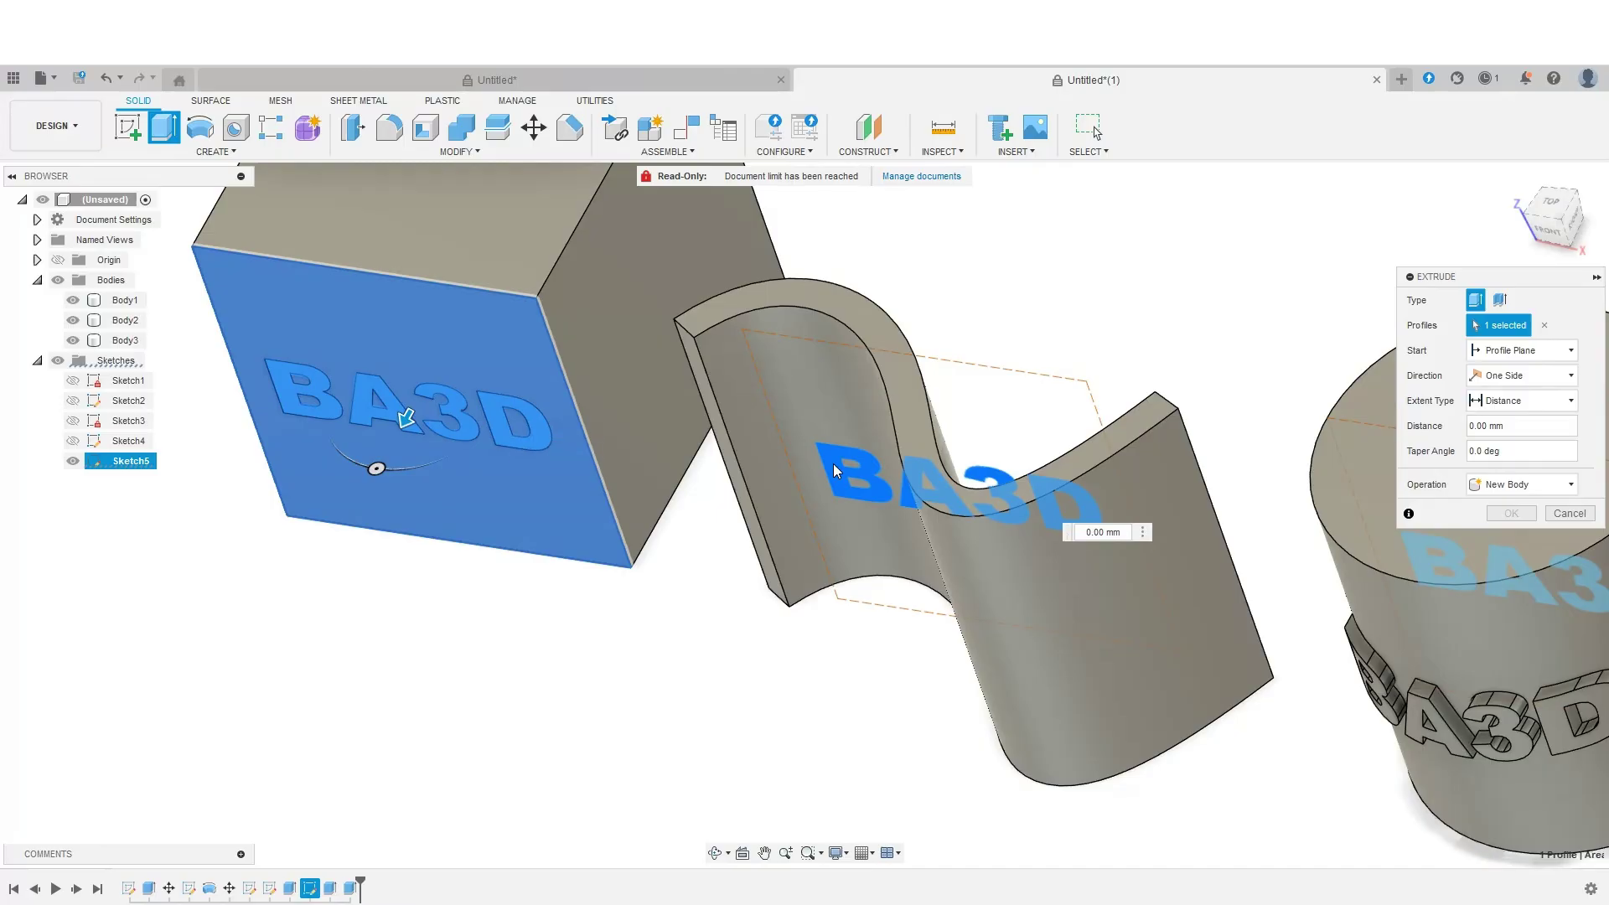
pyautogui.click(328, 300)
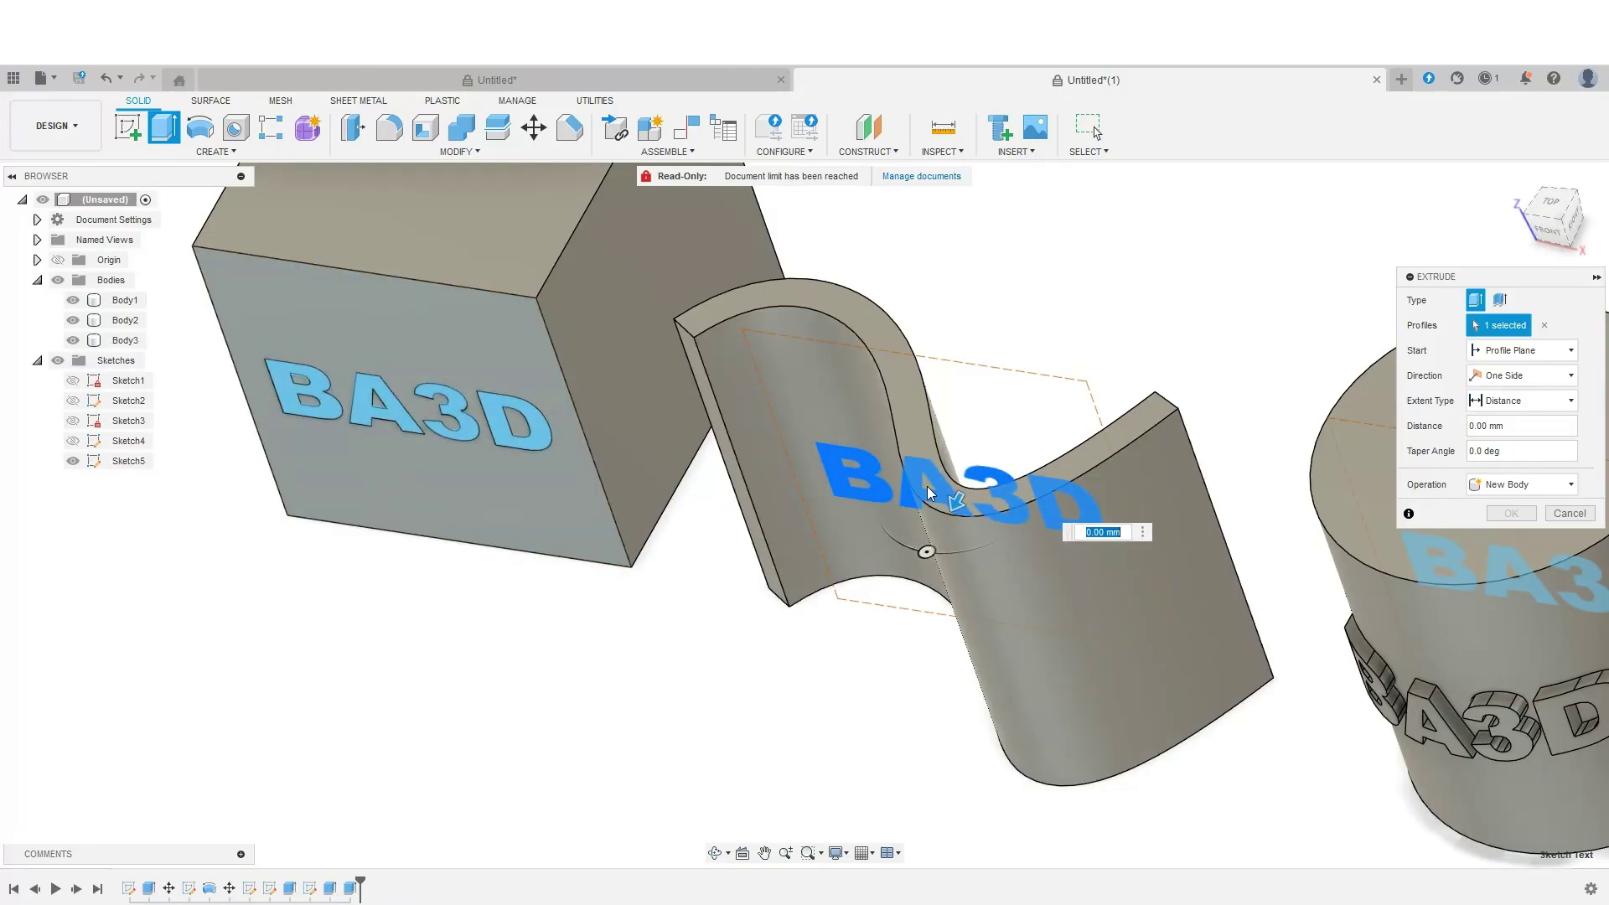
pyautogui.moveTo(958, 498); pyautogui.dragTo(839, 713)
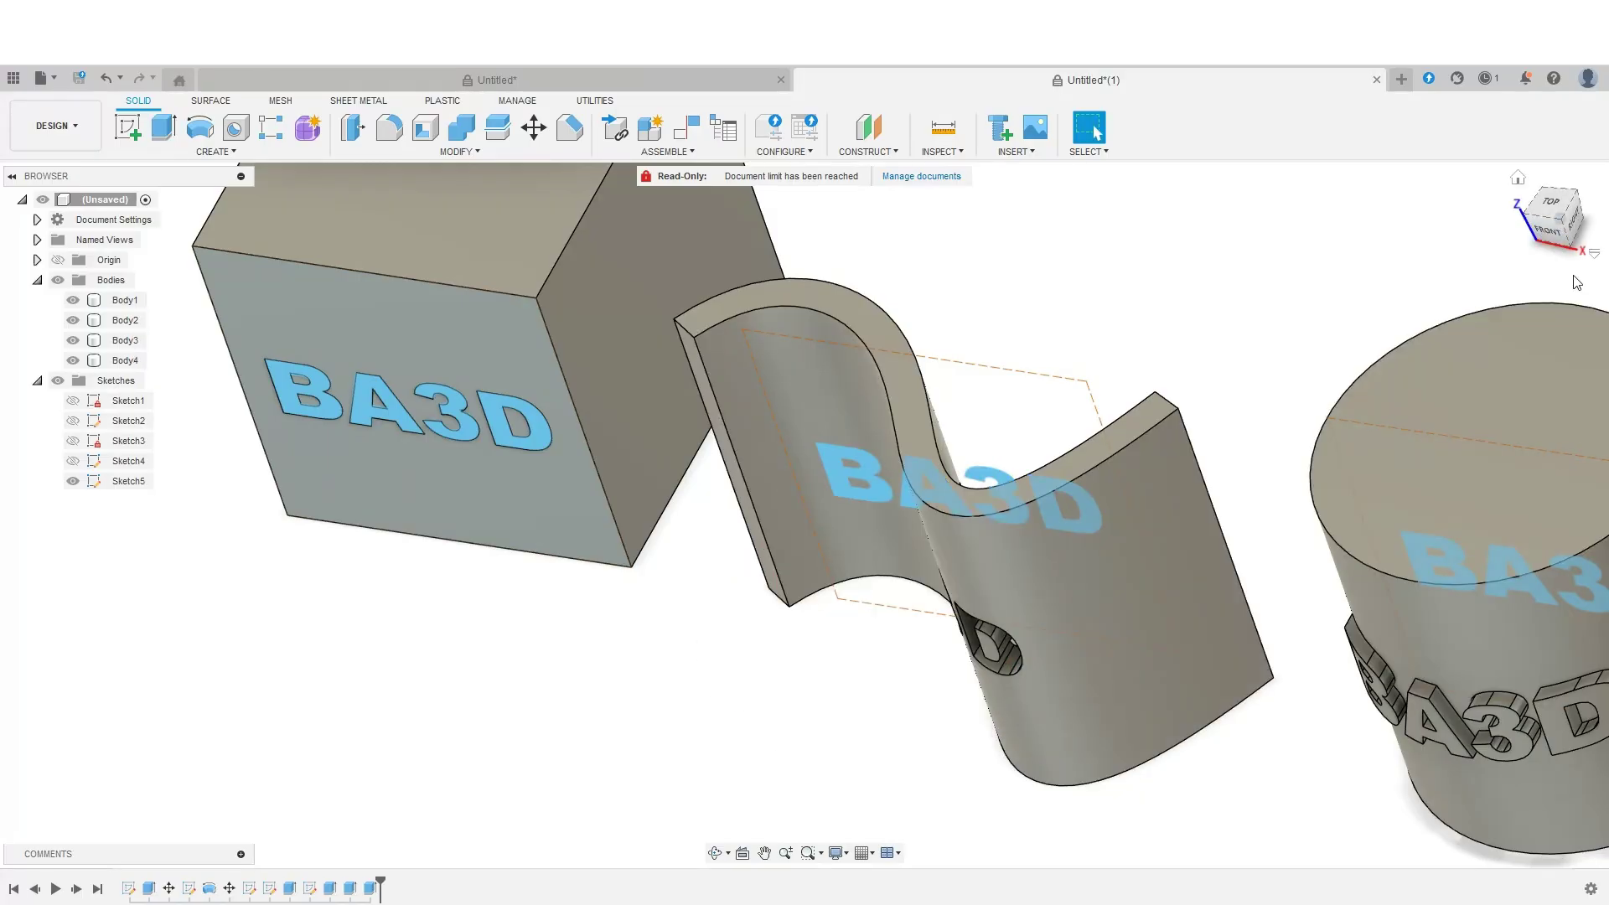
# Check the wavy body's text extrusion from the front and undo it
pyautogui.click(1549, 232)
pyautogui.moveTo(1549, 232); pyautogui.dragTo(1549, 197)
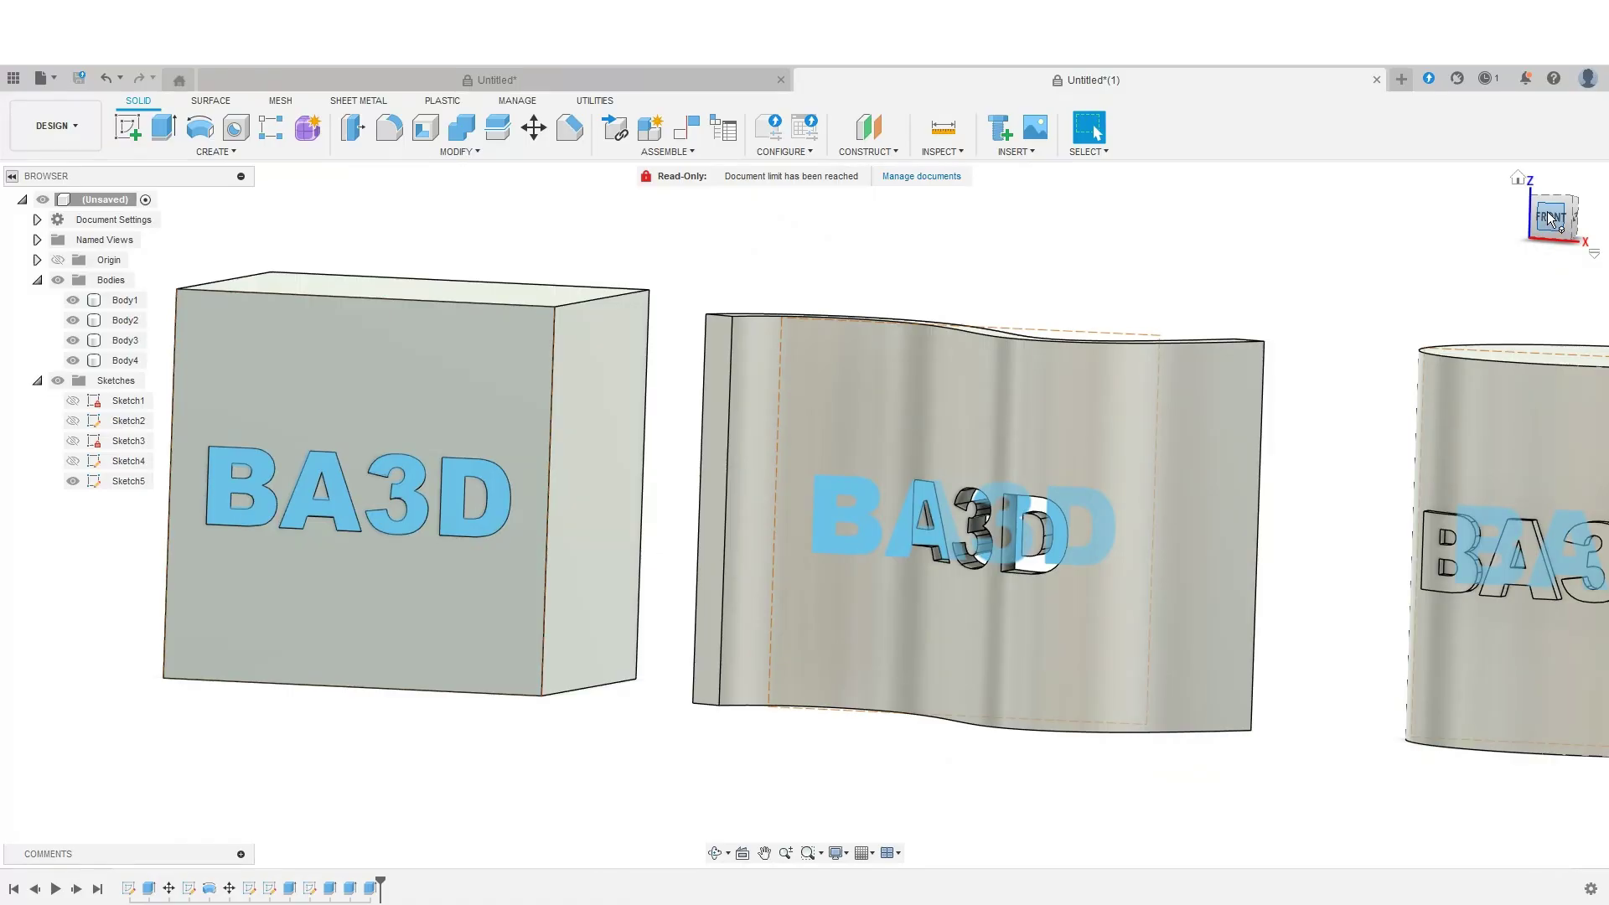
pyautogui.hotkey('ctrl', 'z')
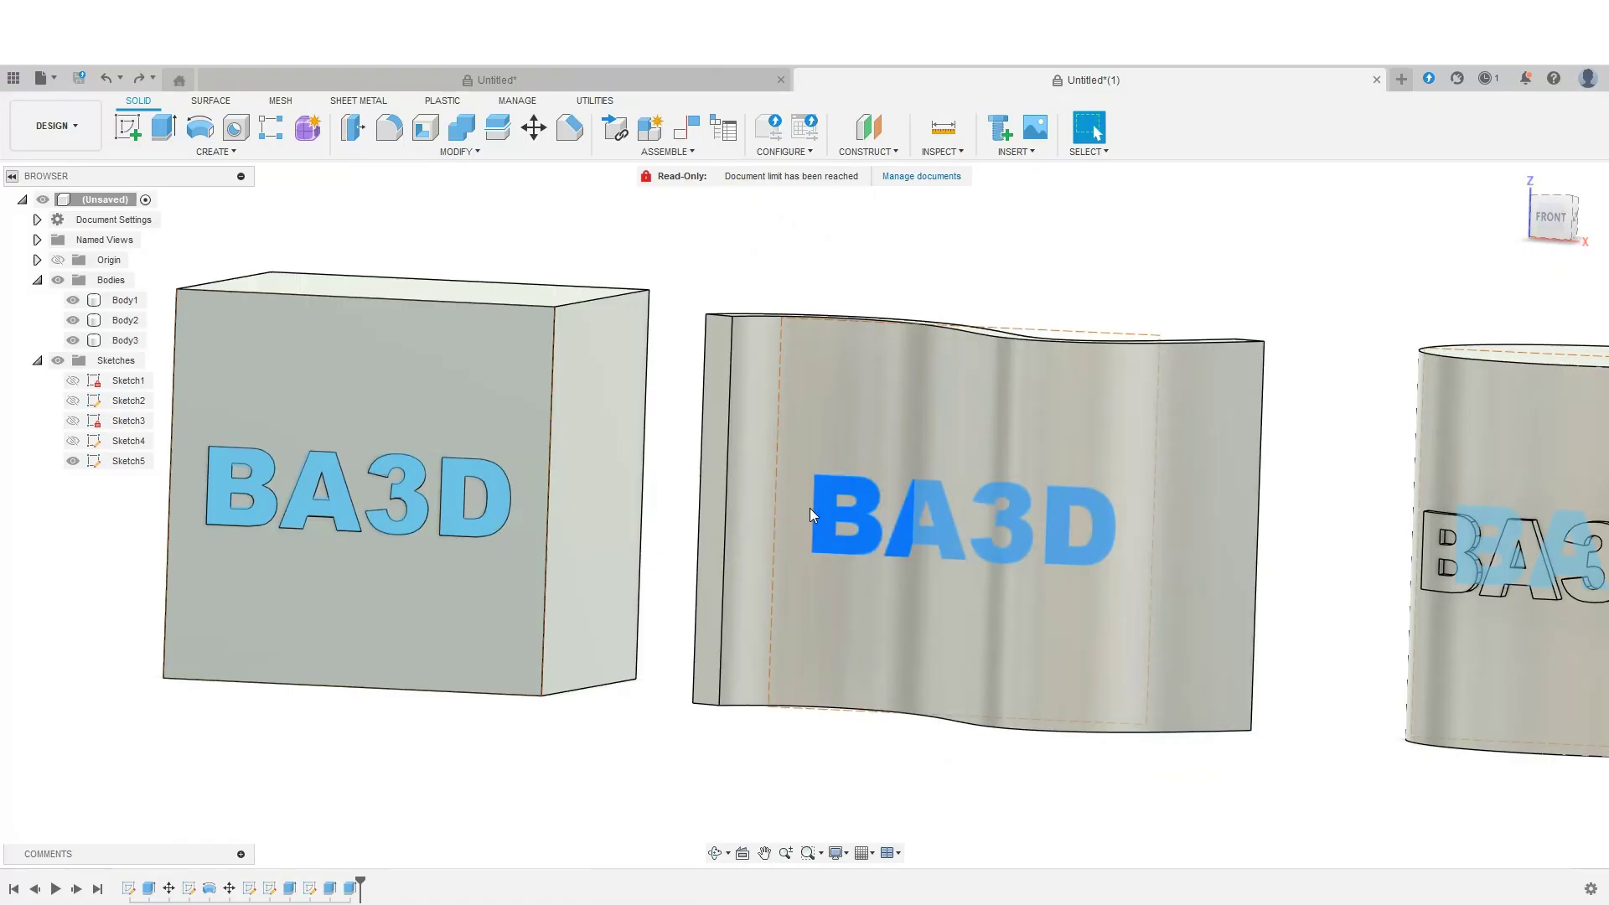
# Try to extrude the wavy body's BA3D text 20 mm as a join, starting from the wavy front face
pyautogui.click(823, 503)
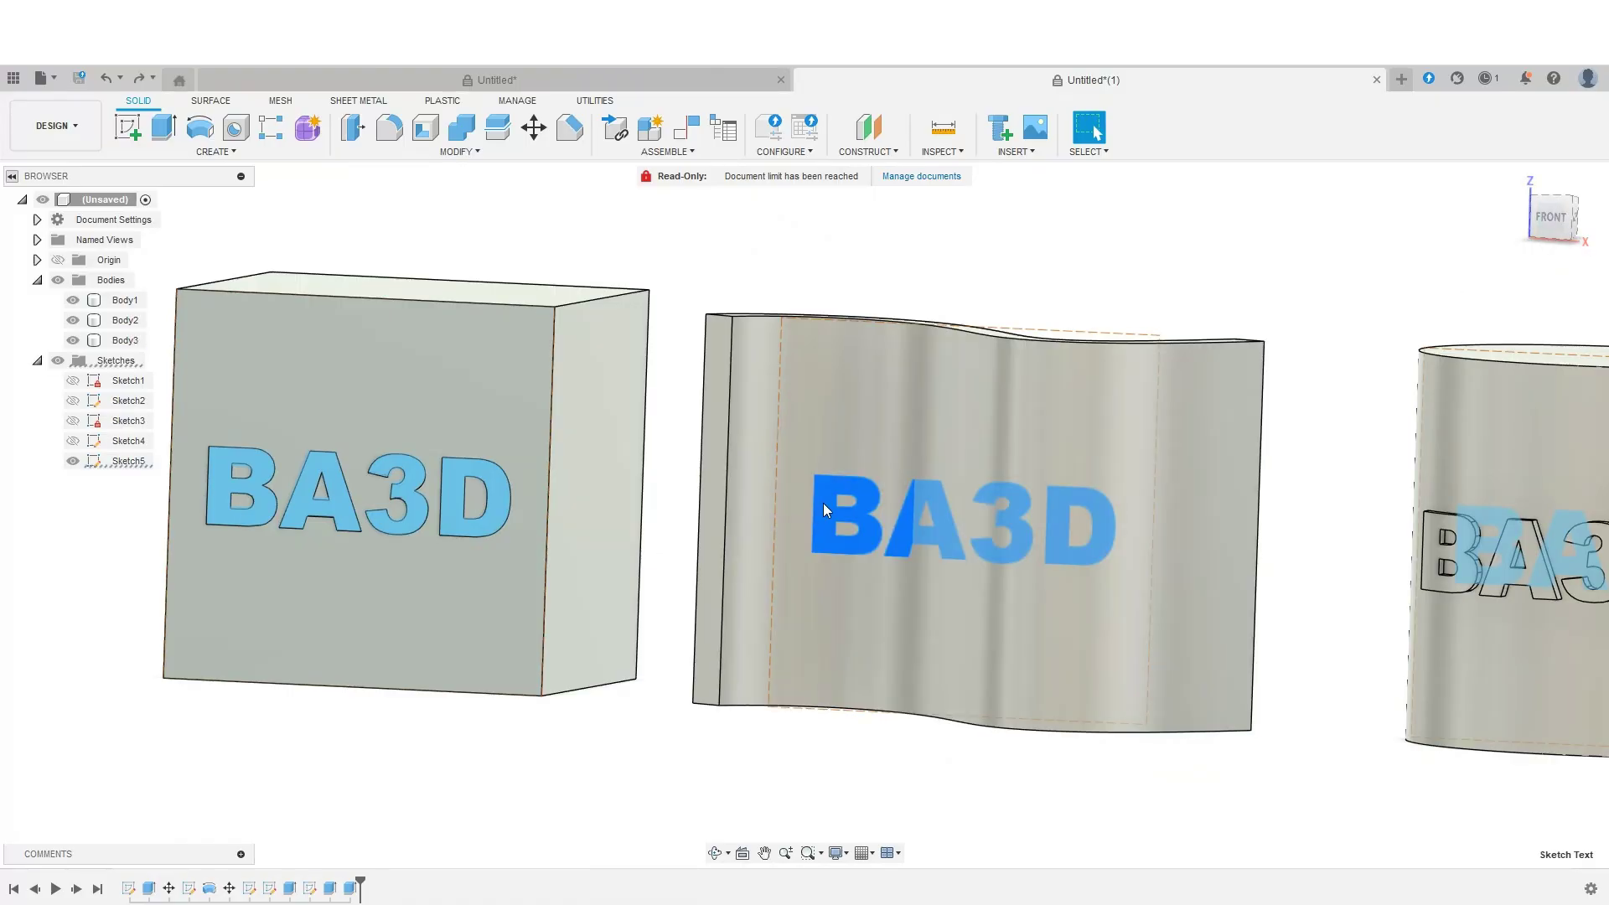
pyautogui.click(164, 127)
pyautogui.click(1521, 350)
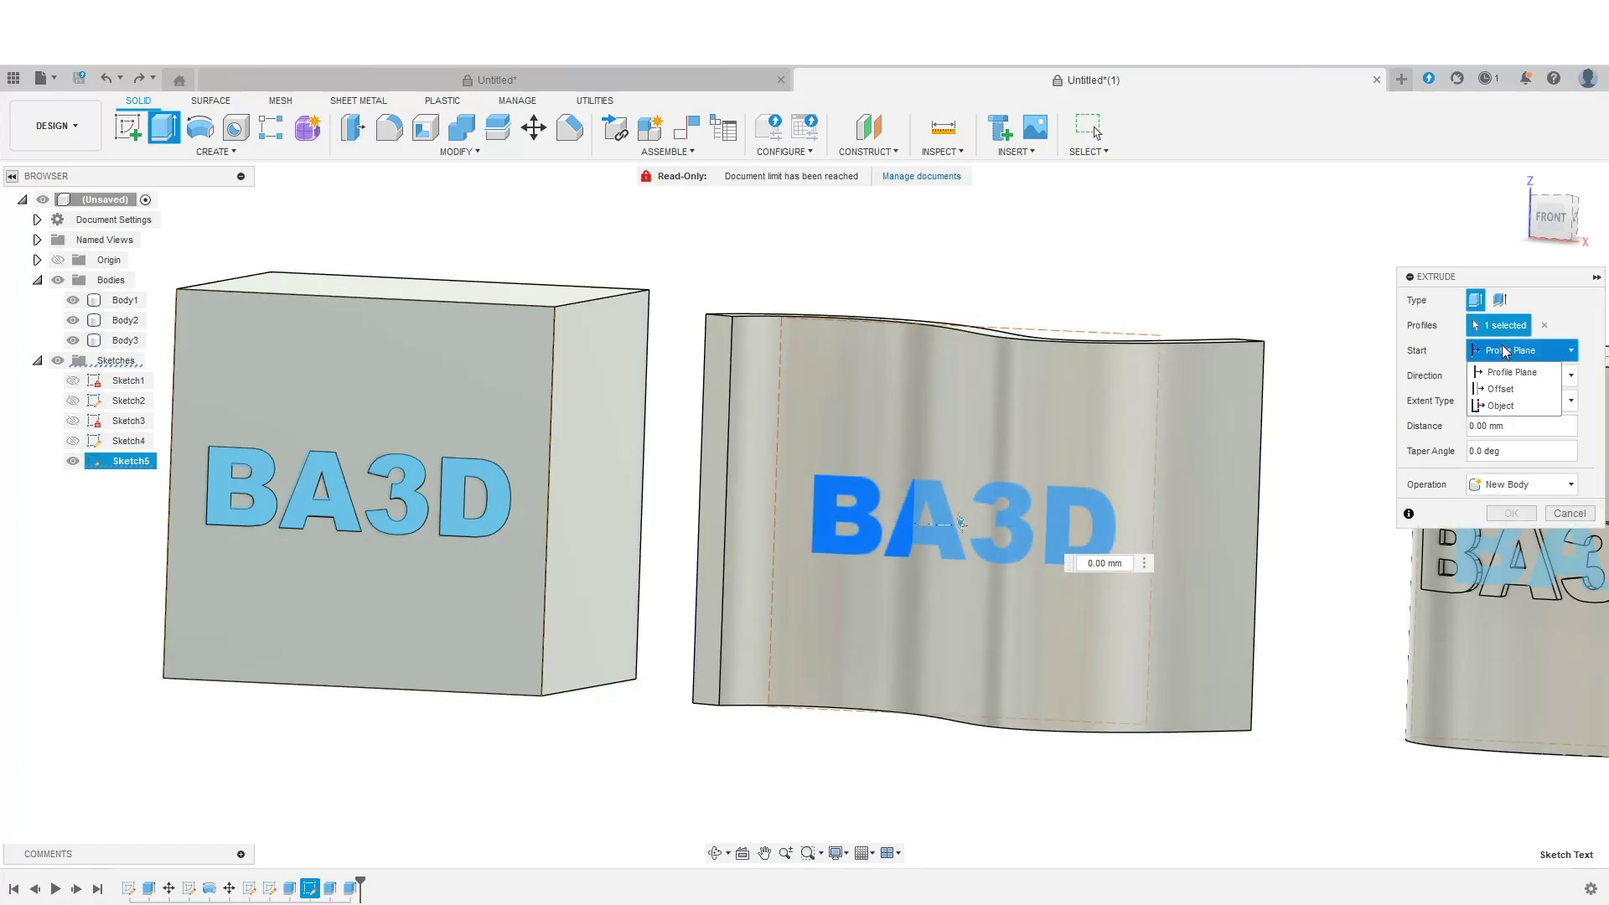
pyautogui.click(1527, 405)
pyautogui.click(1195, 418)
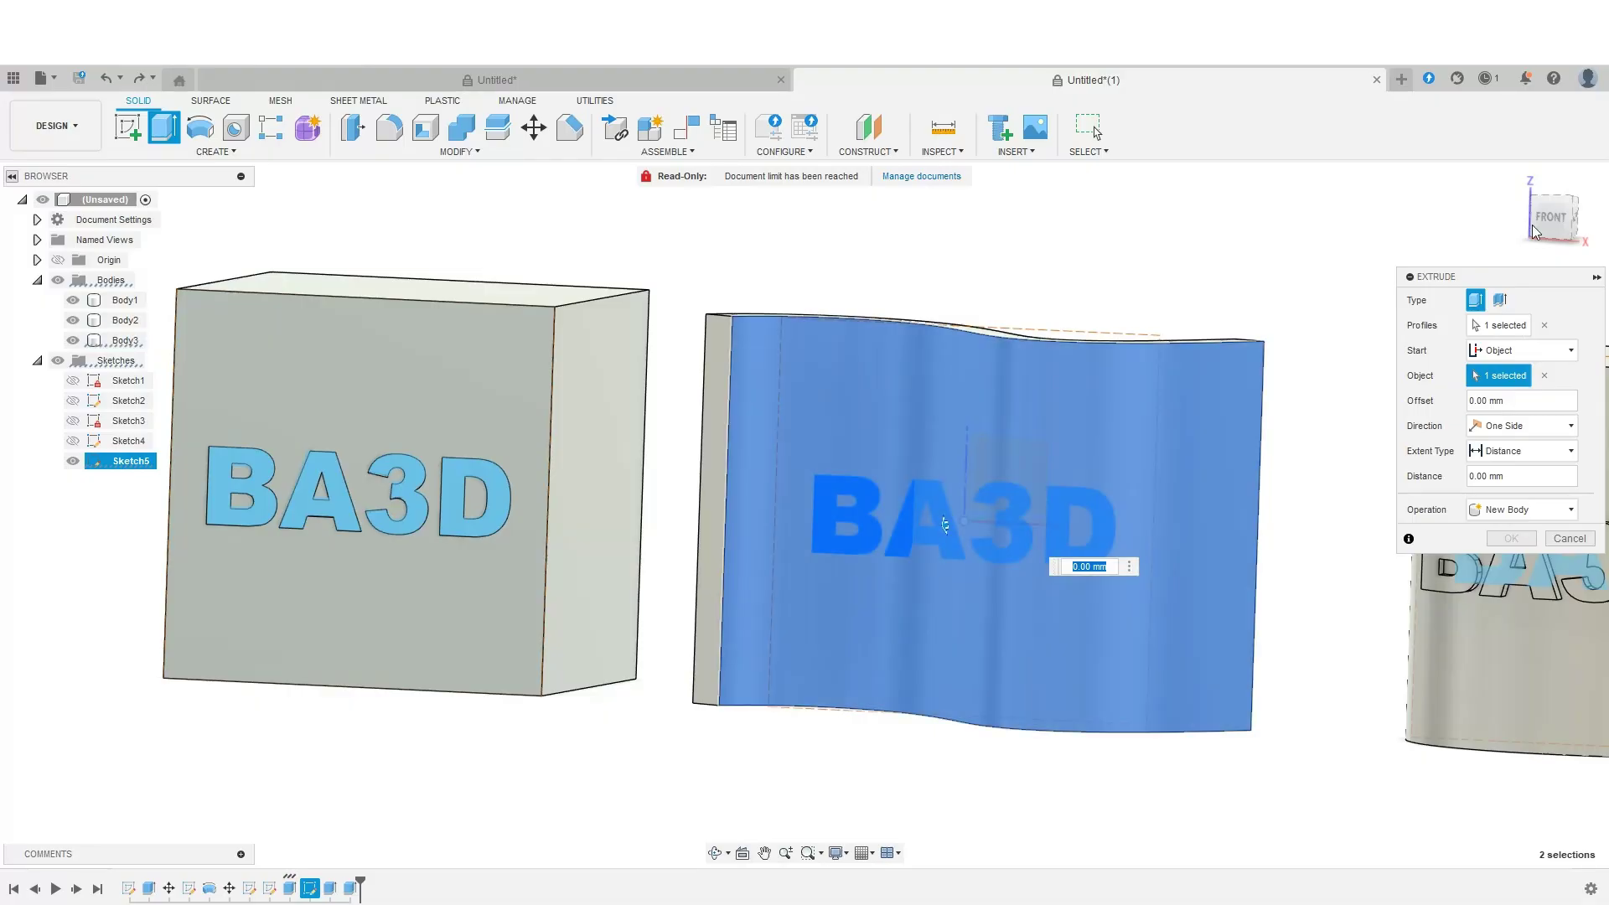
pyautogui.moveTo(1549, 217); pyautogui.dragTo(1525, 231)
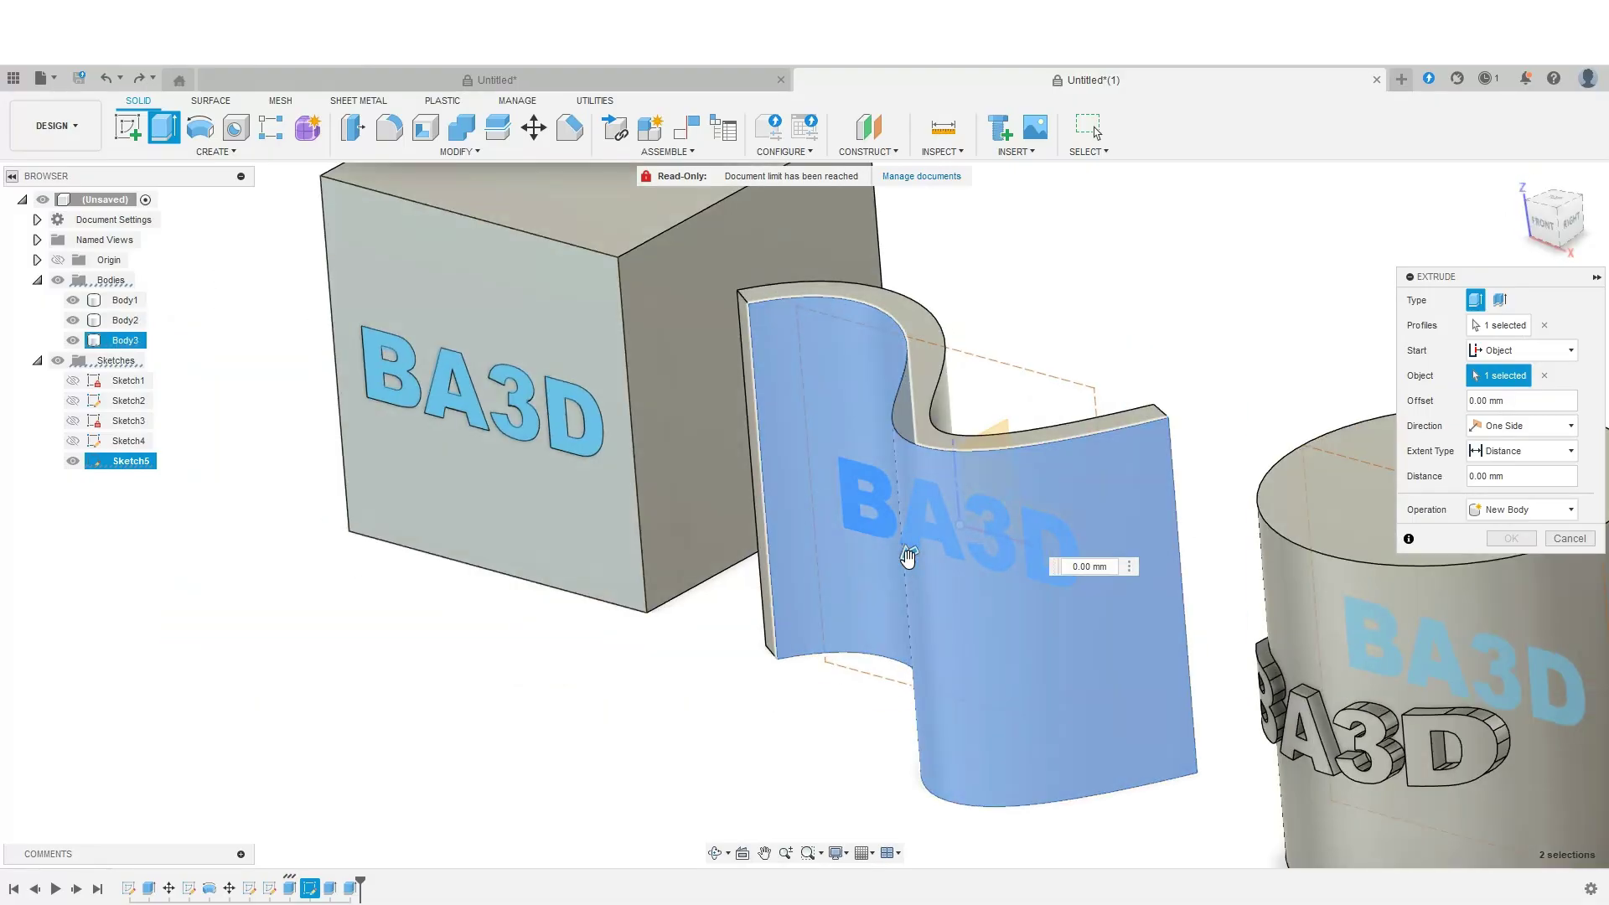
pyautogui.moveTo(840, 605); pyautogui.dragTo(867, 594)
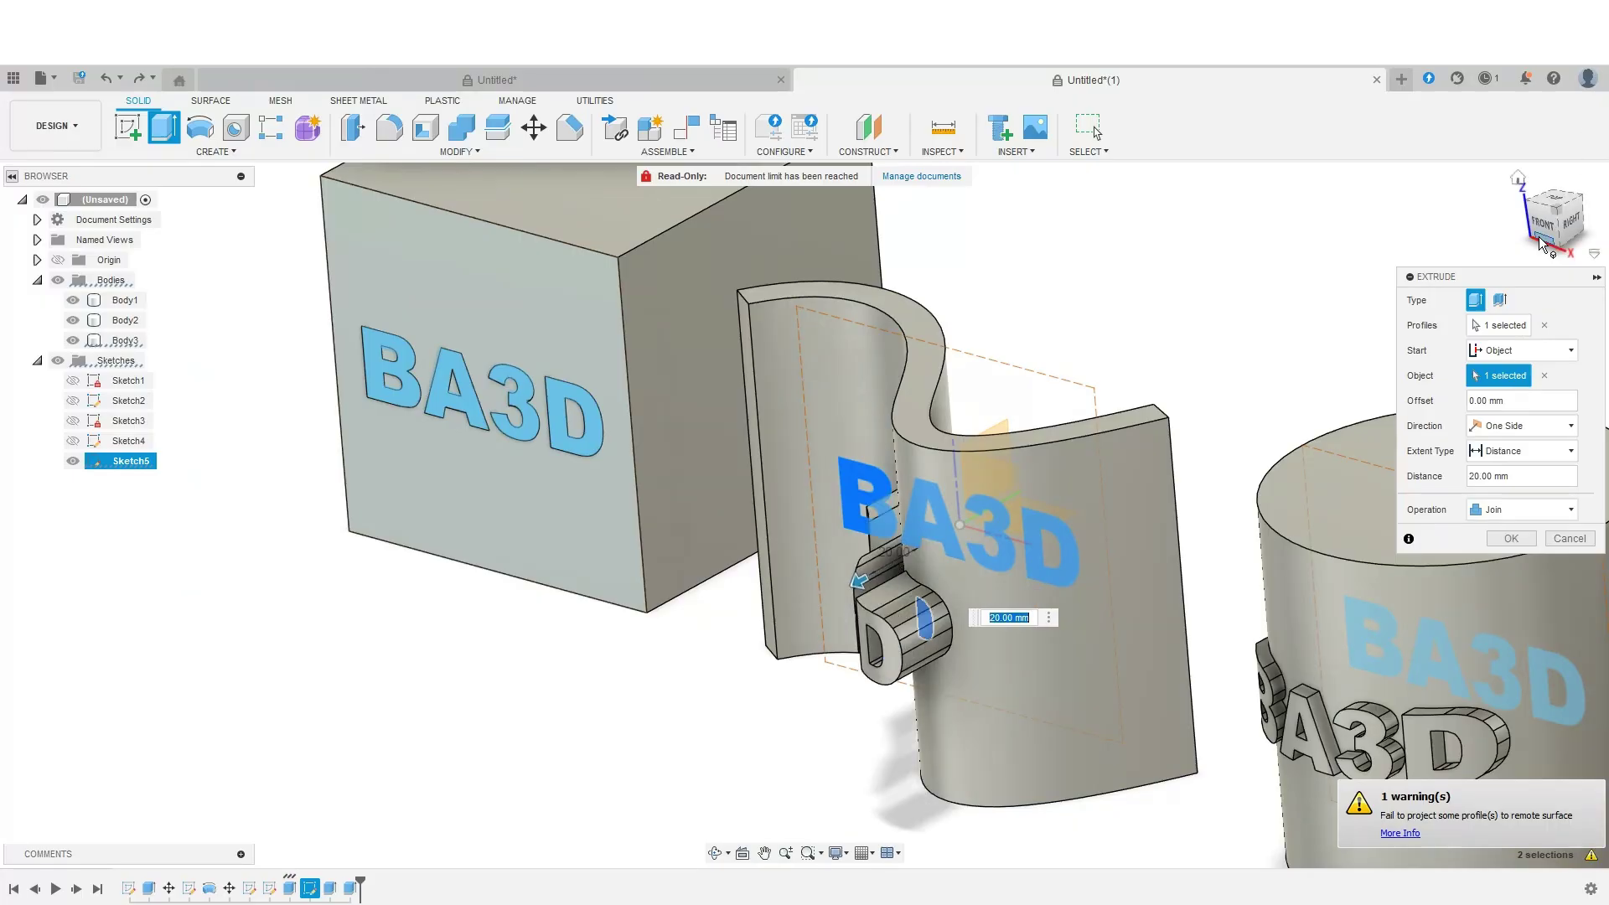
pyautogui.moveTo(1544, 234)
pyautogui.mouseDown()
pyautogui.moveTo(1574, 220)
pyautogui.moveTo(1564, 293)
pyautogui.moveTo(1547, 195)
pyautogui.moveTo(1532, 197)
pyautogui.moveTo(1564, 216)
pyautogui.moveTo(1544, 231)
pyautogui.mouseUp()
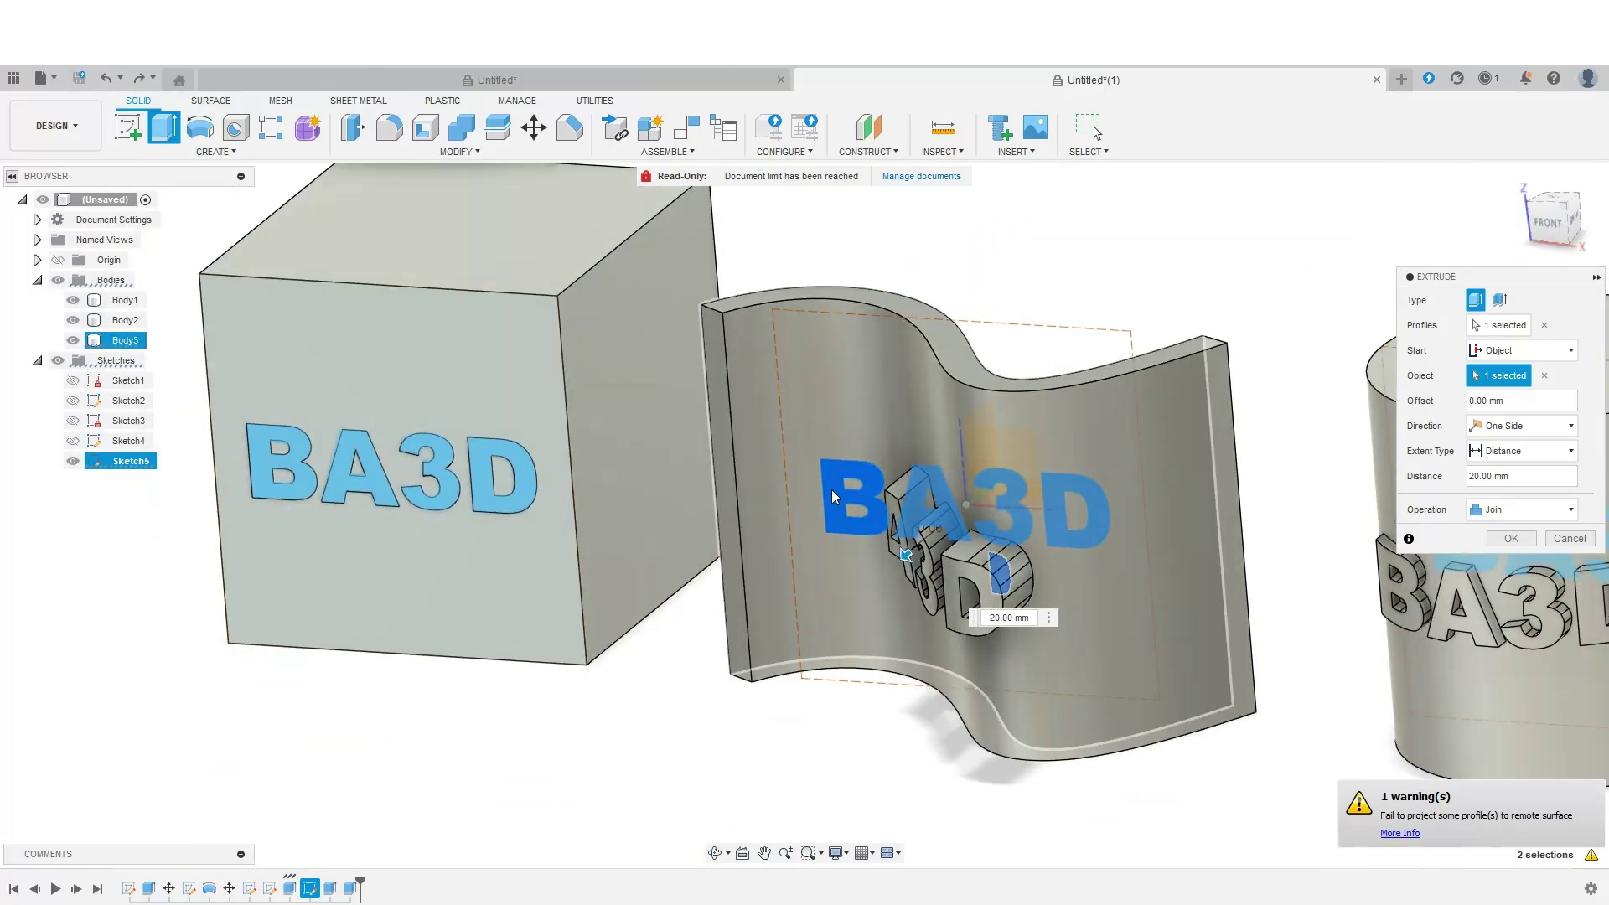
pyautogui.click(1567, 541)
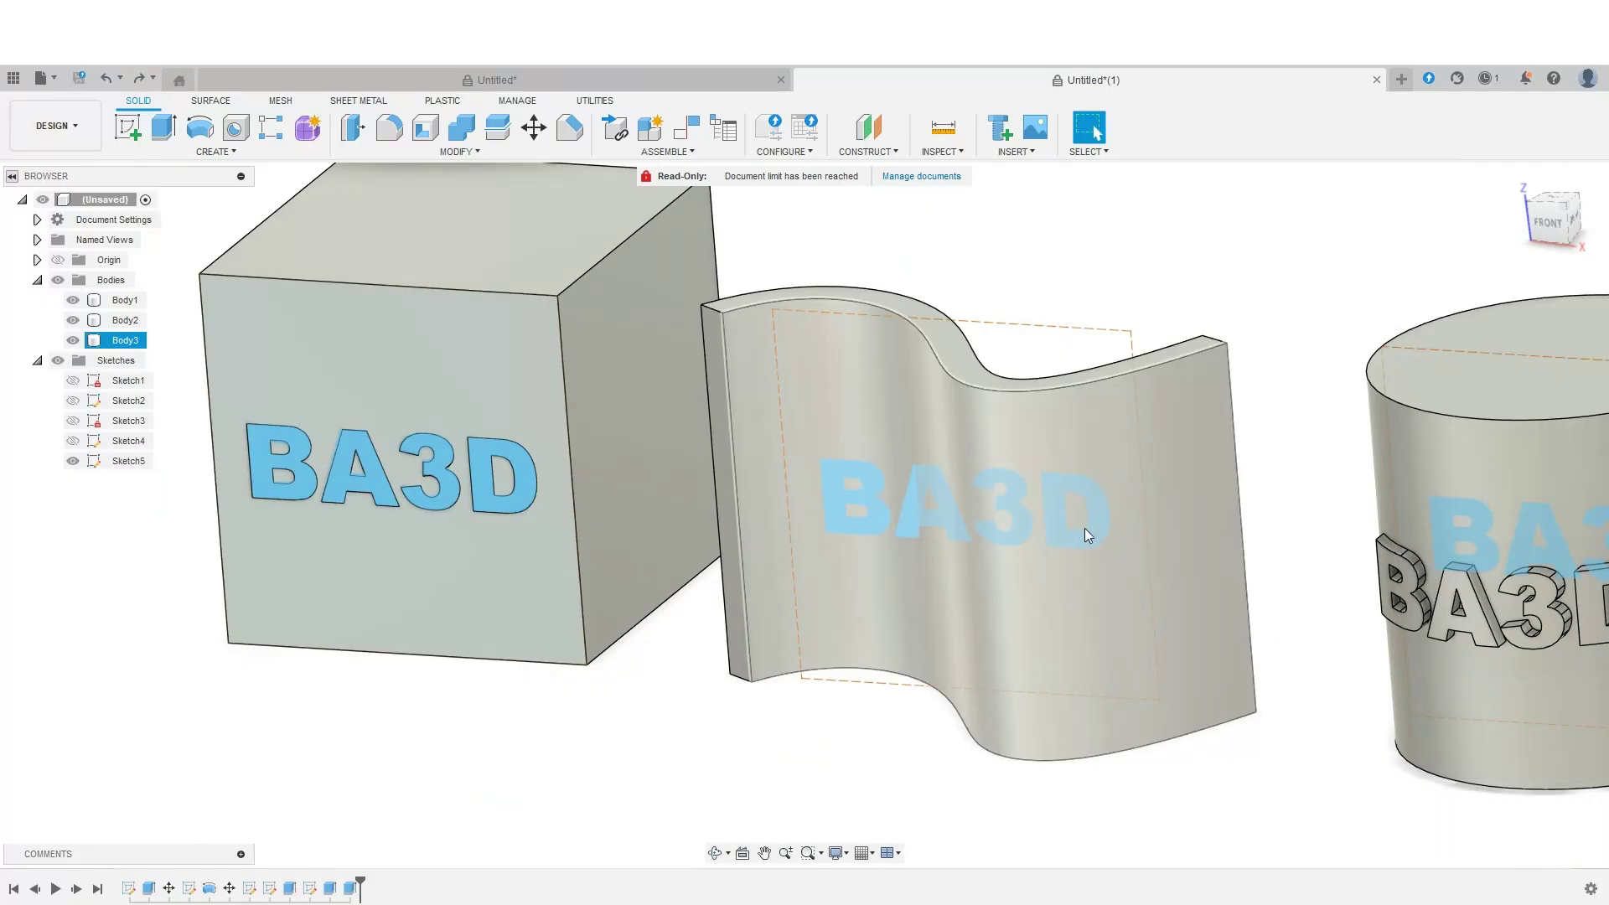
# Examine from above how the text's sketch plane lies relative to the wavy body and the cylinder
pyautogui.moveTo(1544, 228); pyautogui.dragTo(1539, 369)
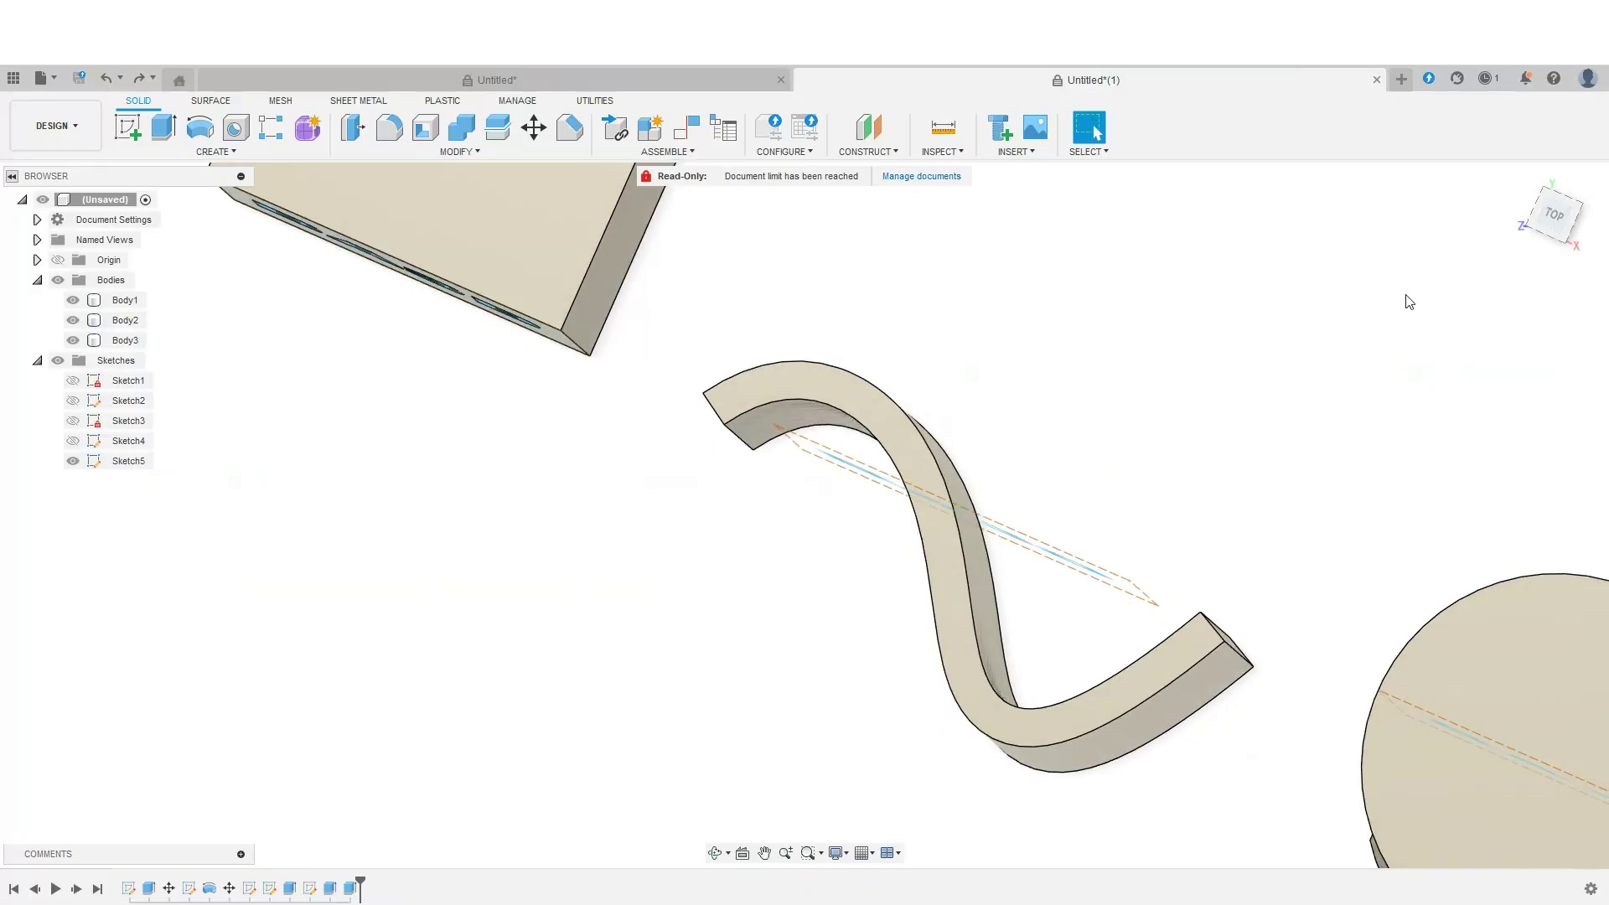
pyautogui.click(1559, 220)
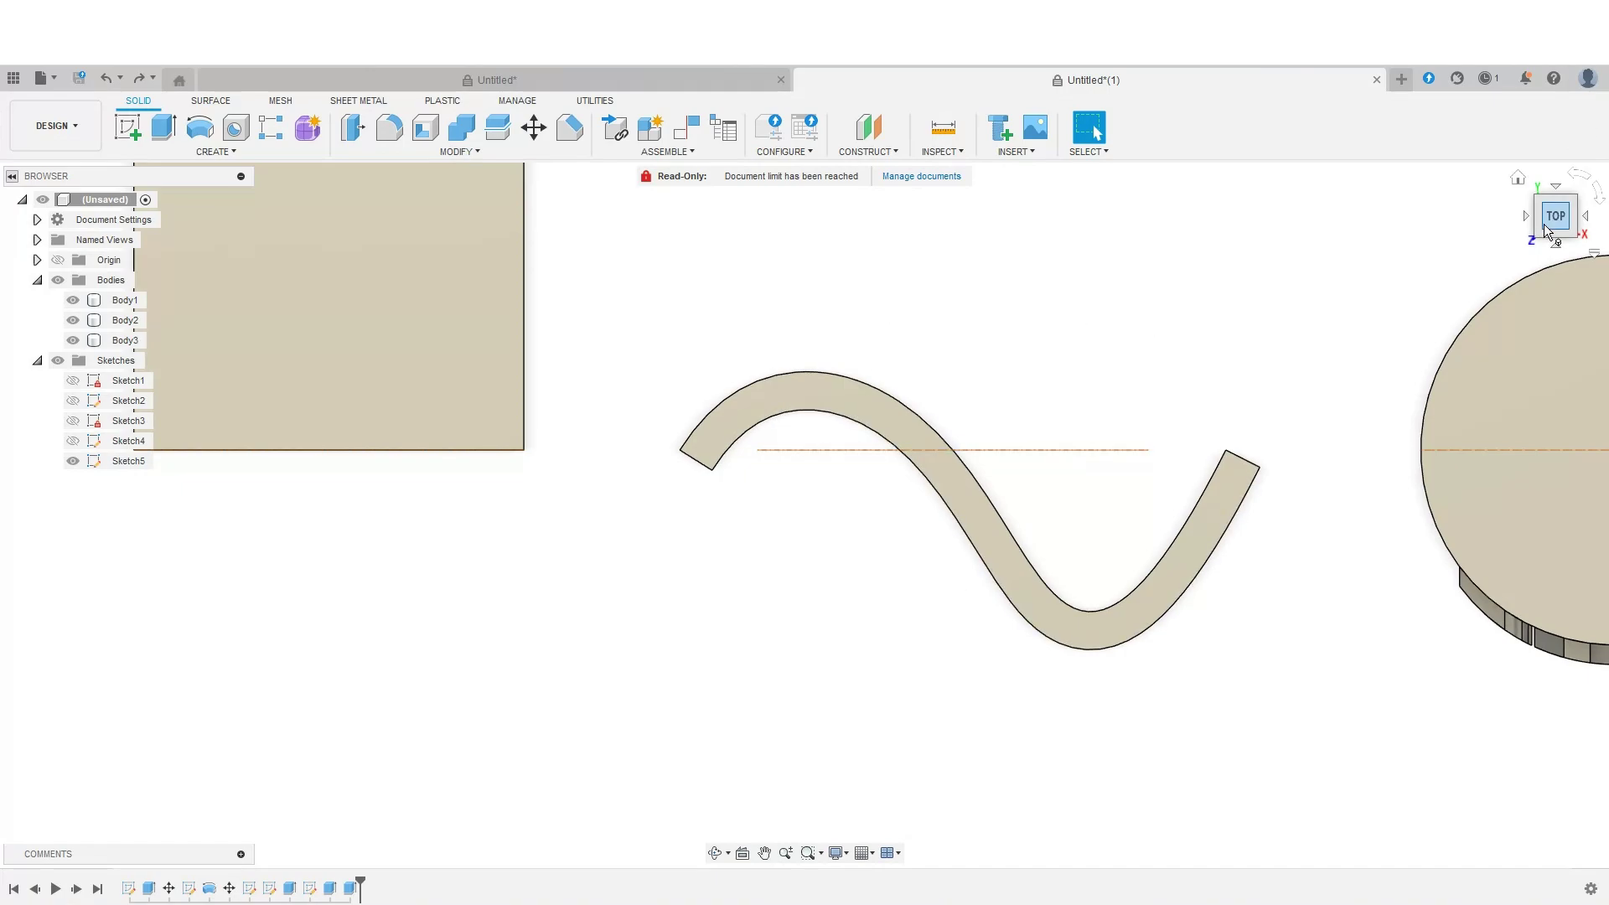
pyautogui.moveTo(1555, 228)
pyautogui.mouseDown()
pyautogui.moveTo(1551, 166)
pyautogui.moveTo(1555, 210)
pyautogui.mouseUp()
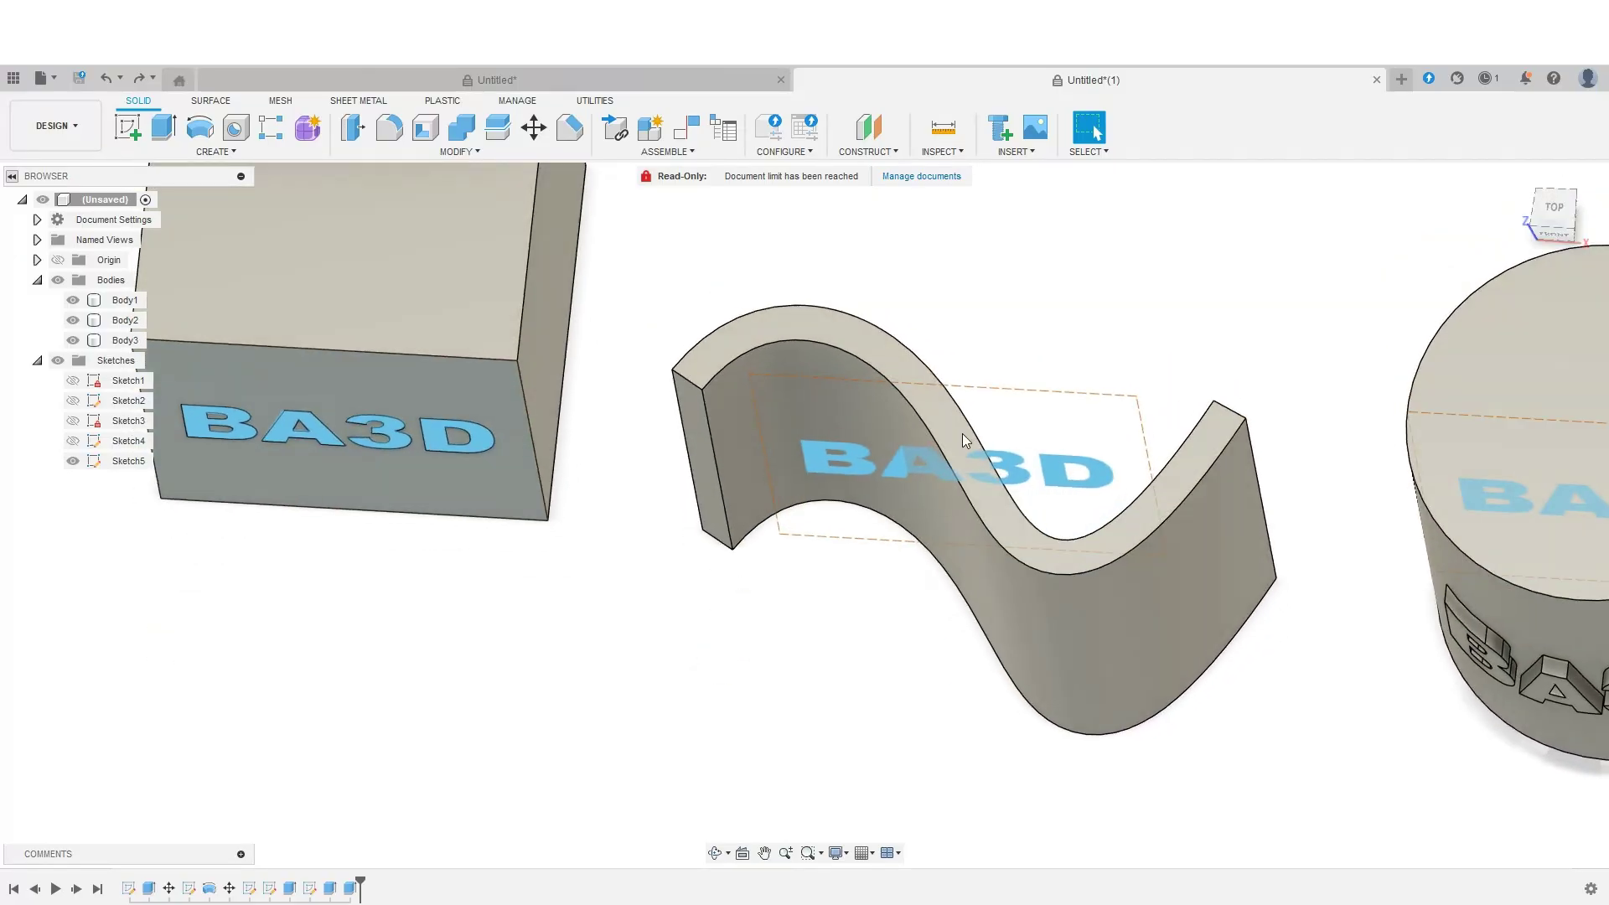
pyautogui.scroll(-3, 963, 434)
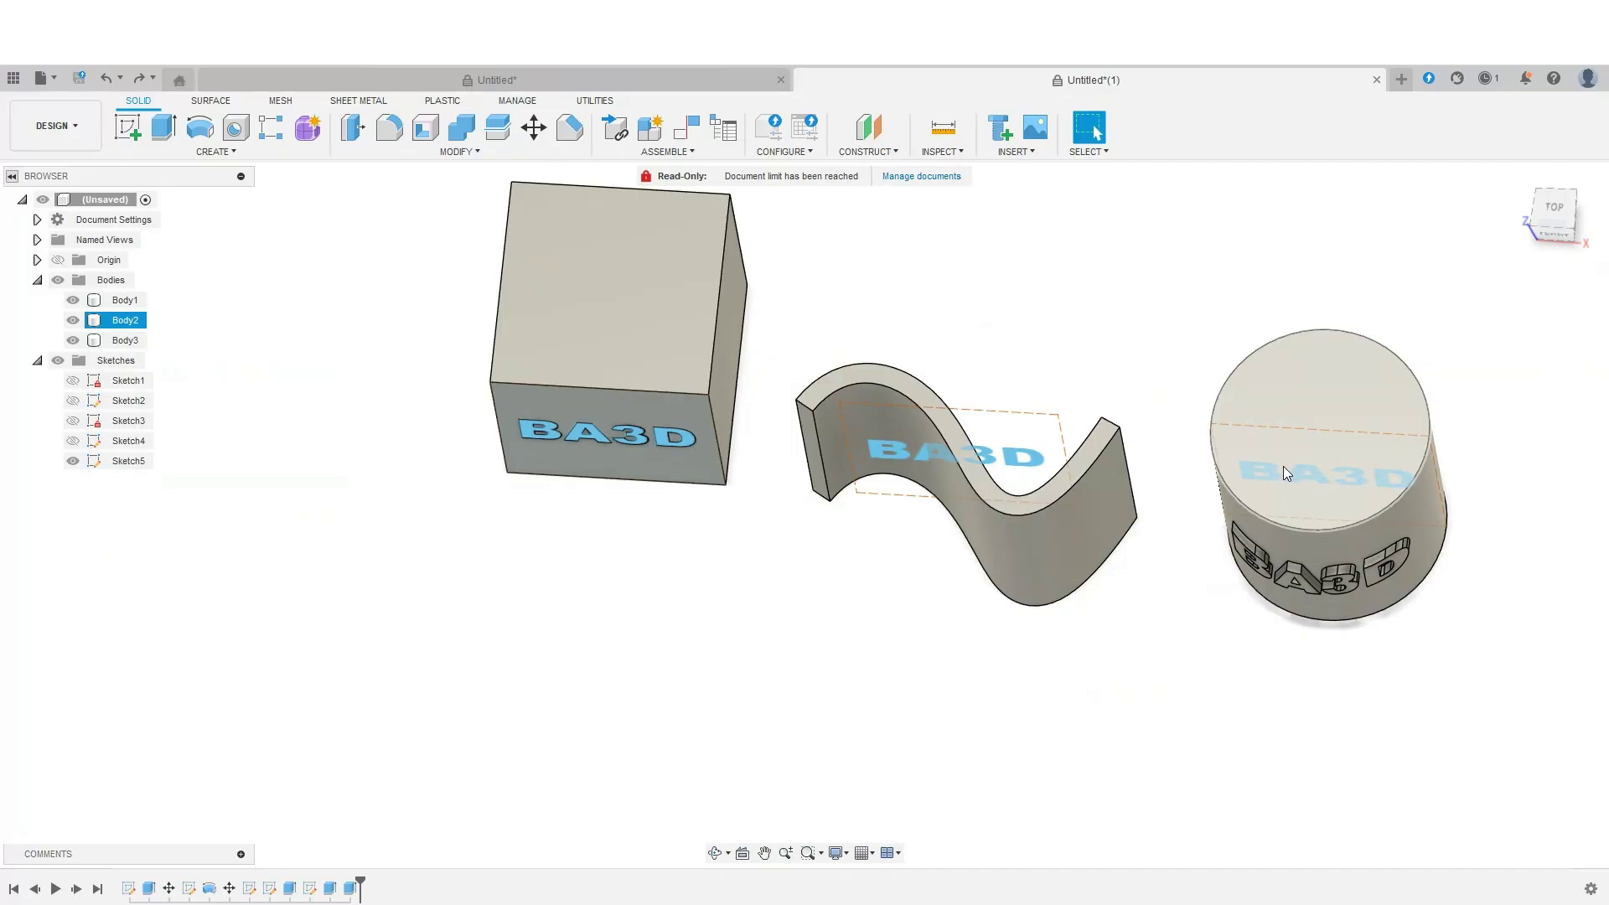
pyautogui.click(1316, 612)
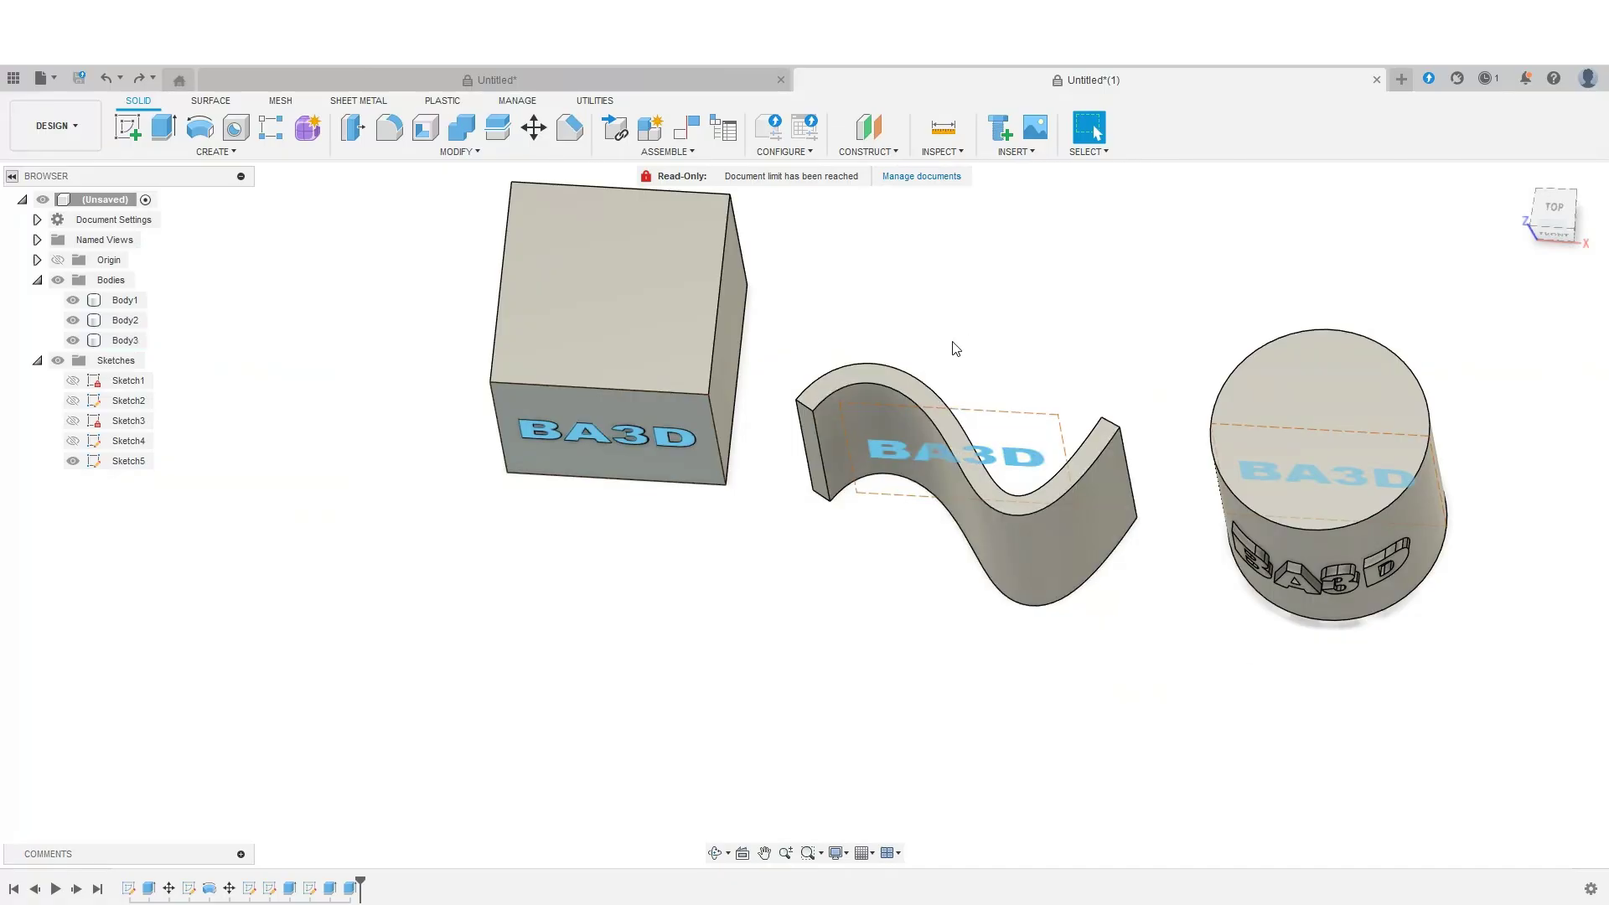
pyautogui.scroll(1, 956, 348)
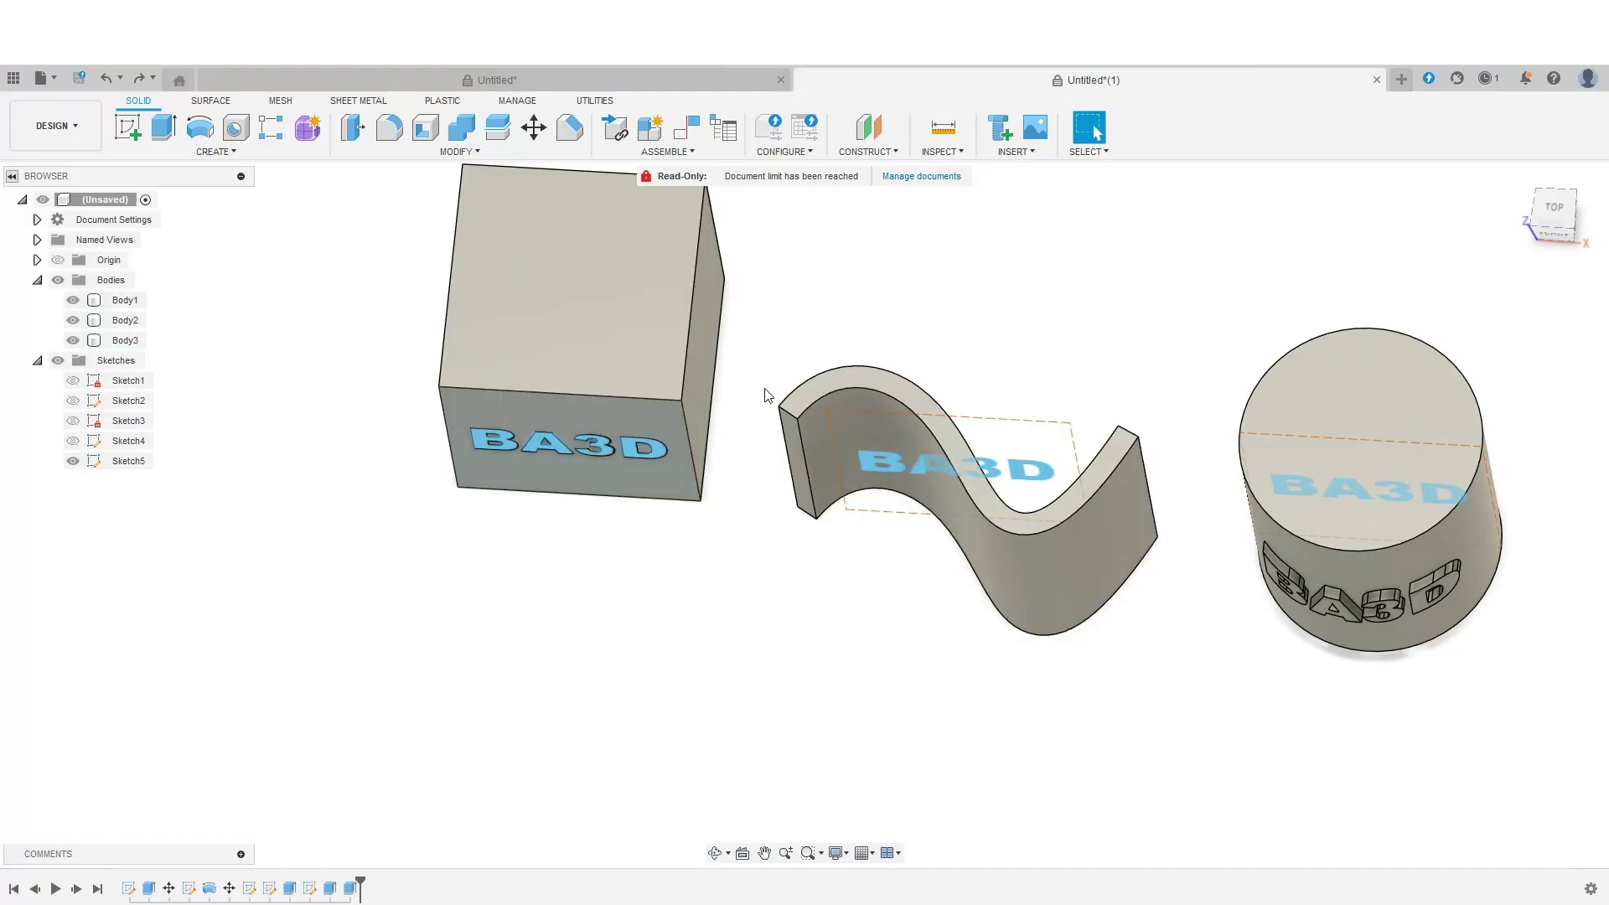
# Move the wavy body's BA3D text and its frame -30 mm in Z, hiding the wavy body while selecting them
pyautogui.click(72, 340)
pyautogui.click(1543, 209)
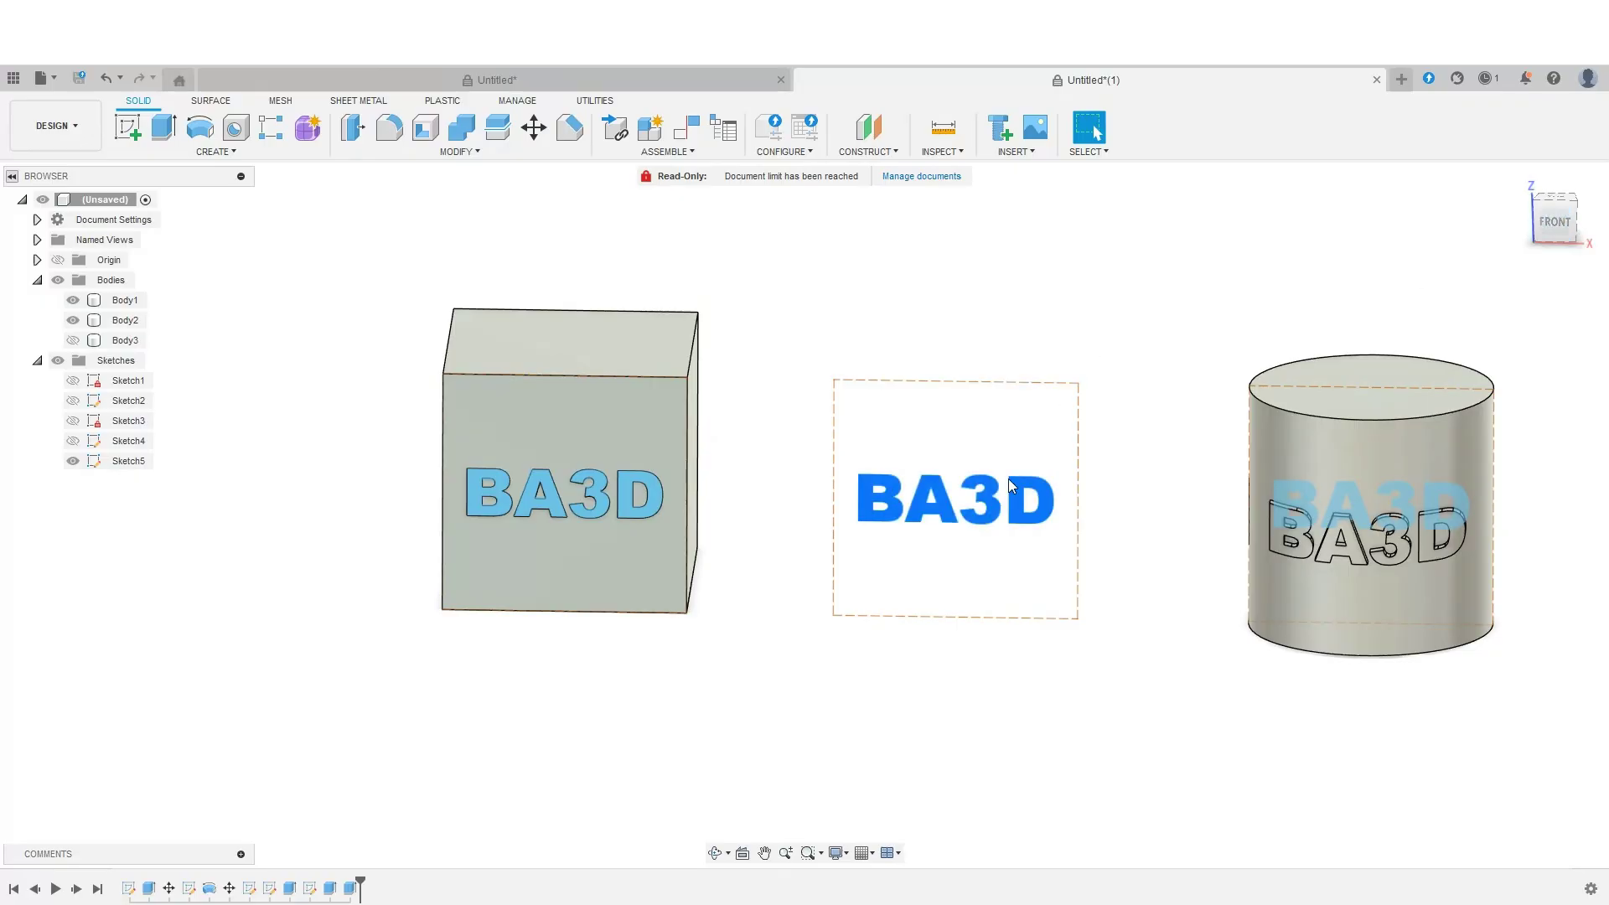
pyautogui.moveTo(793, 326); pyautogui.dragTo(1119, 712)
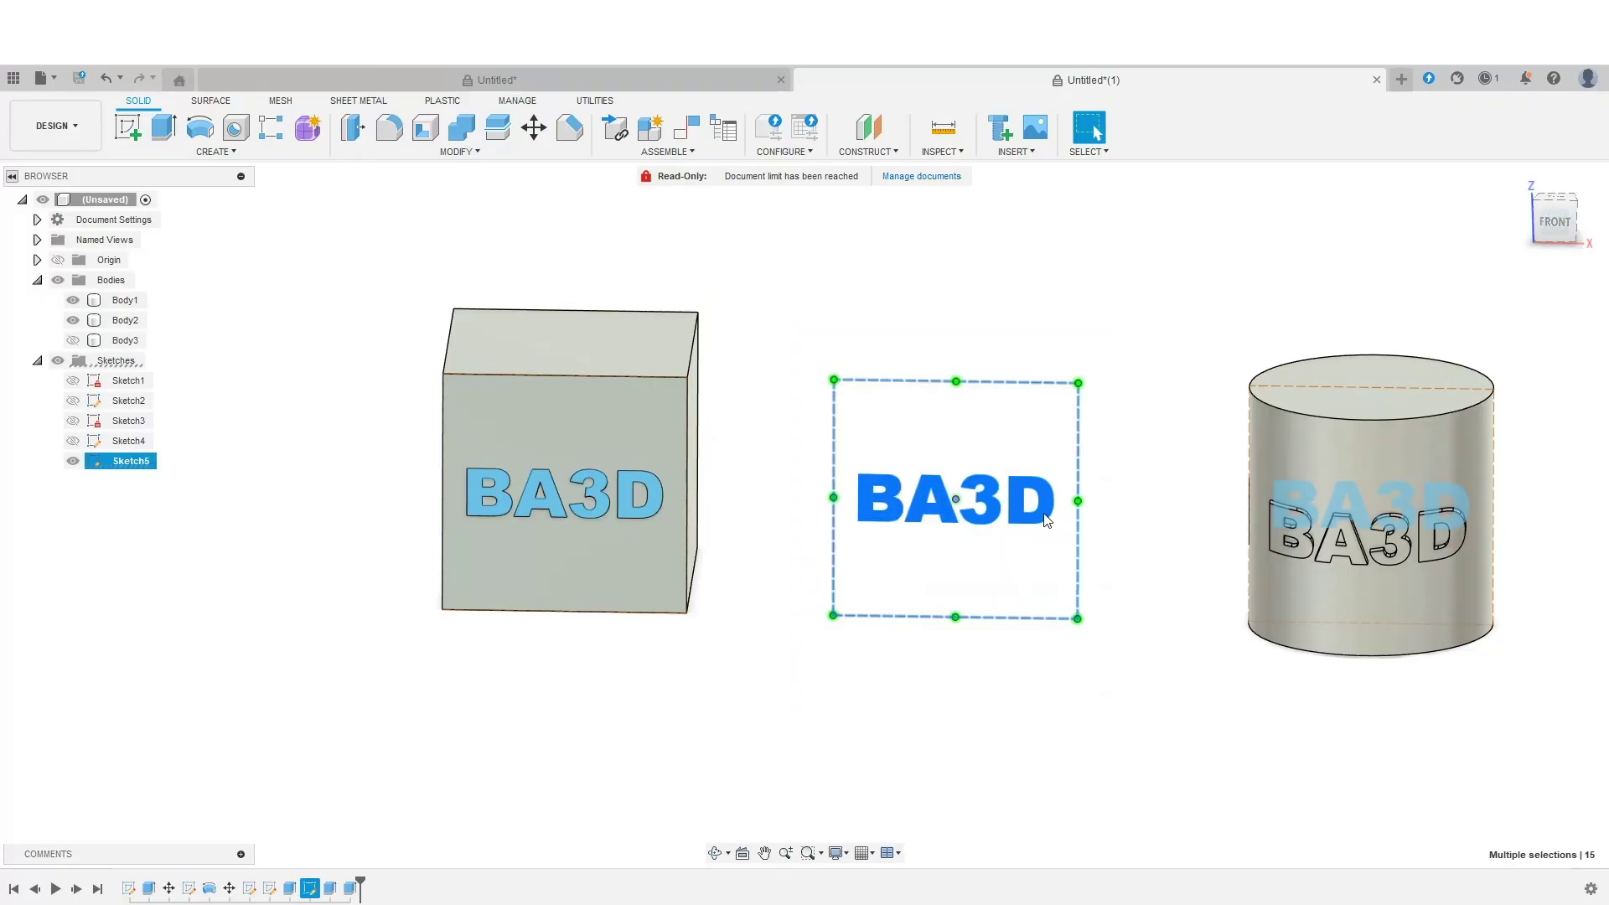
pyautogui.rightClick(1015, 519)
pyautogui.click(930, 535)
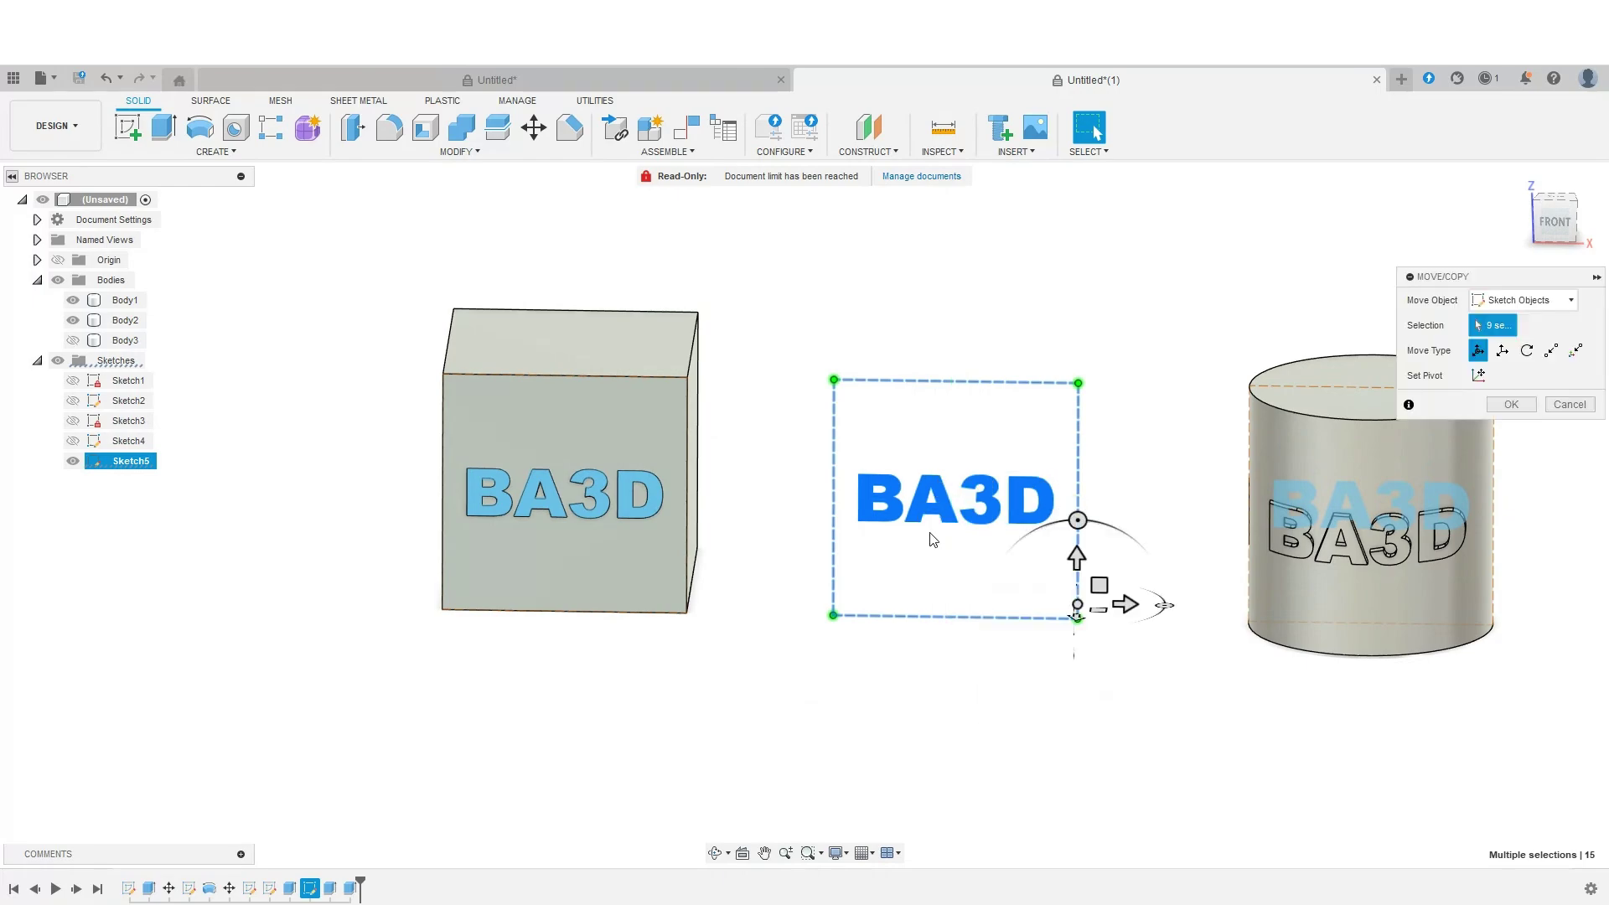
pyautogui.click(1557, 216)
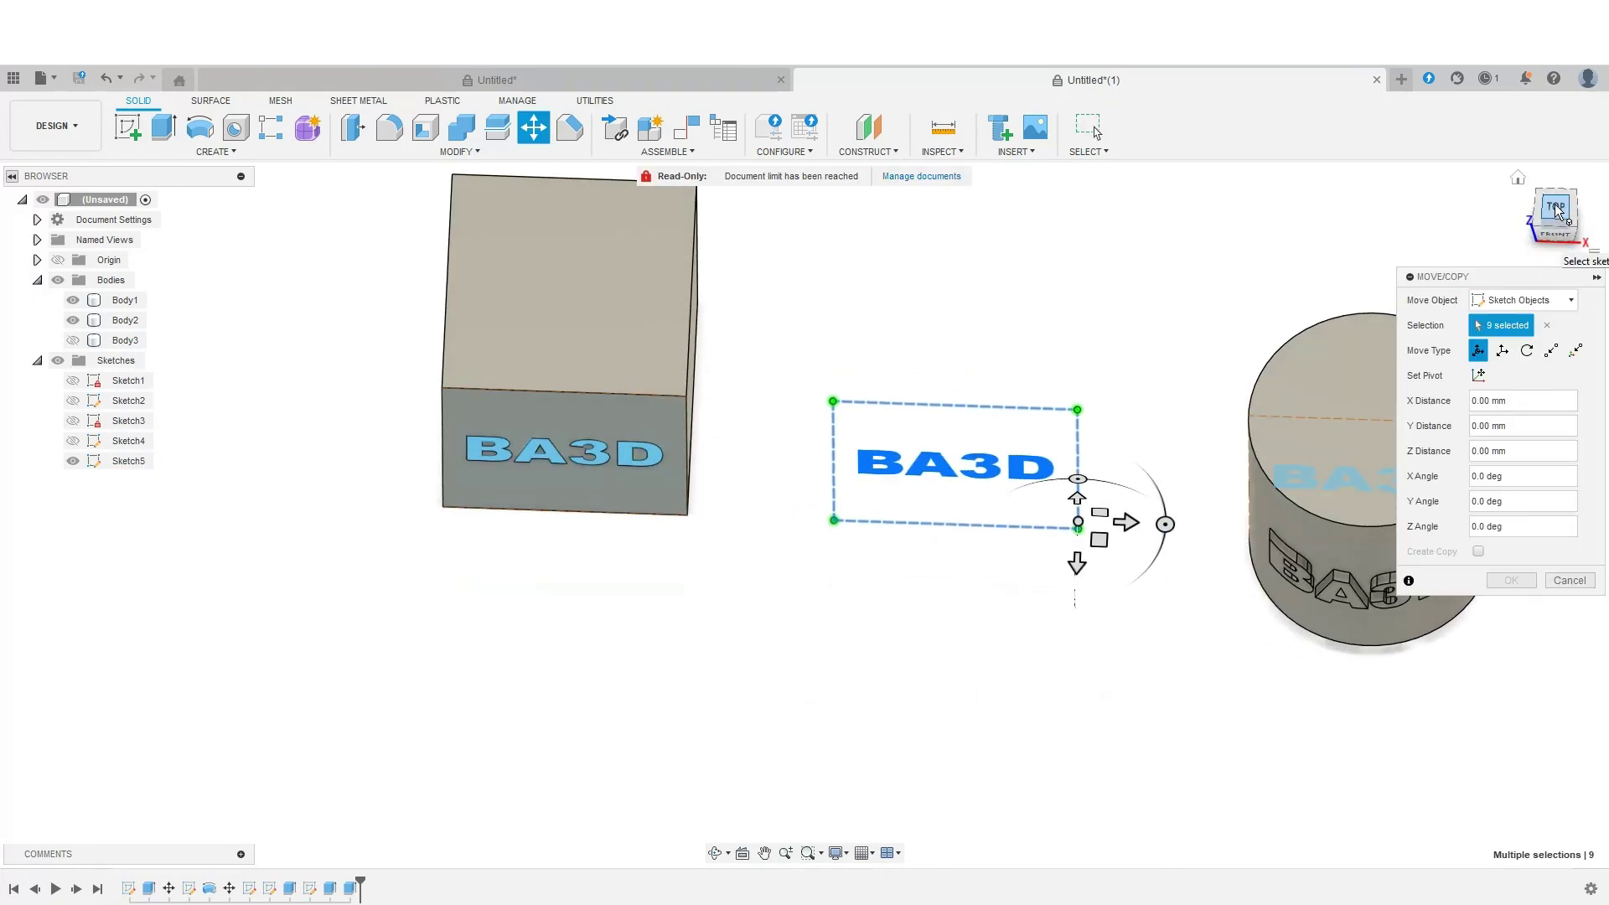
pyautogui.click(1558, 217)
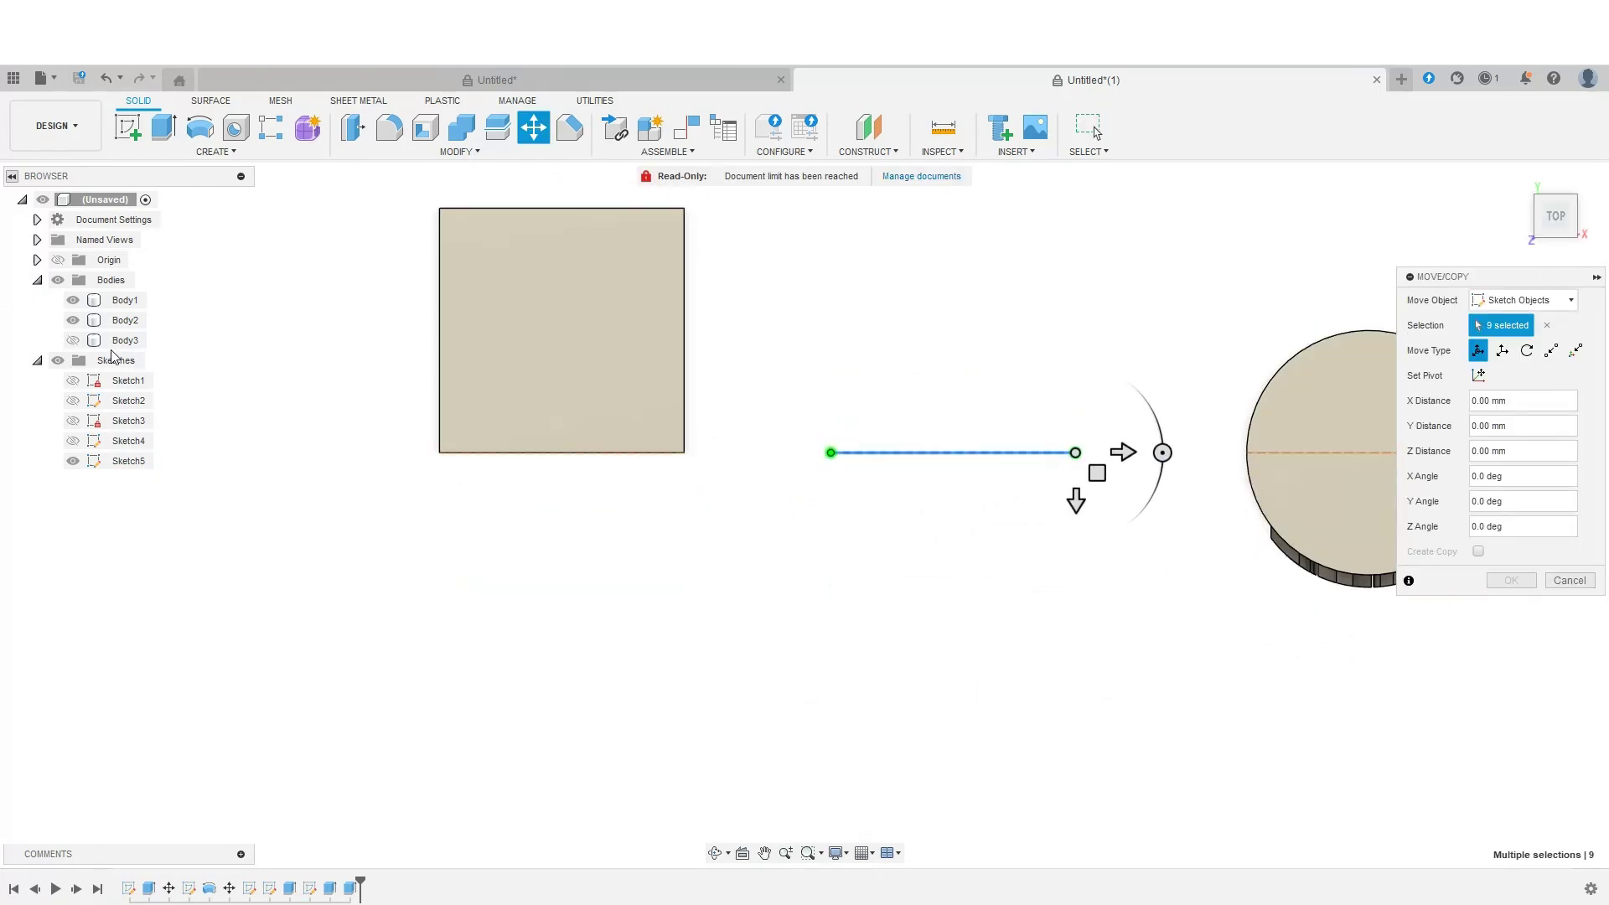
pyautogui.click(74, 340)
pyautogui.moveTo(1077, 498); pyautogui.dragTo(1073, 421)
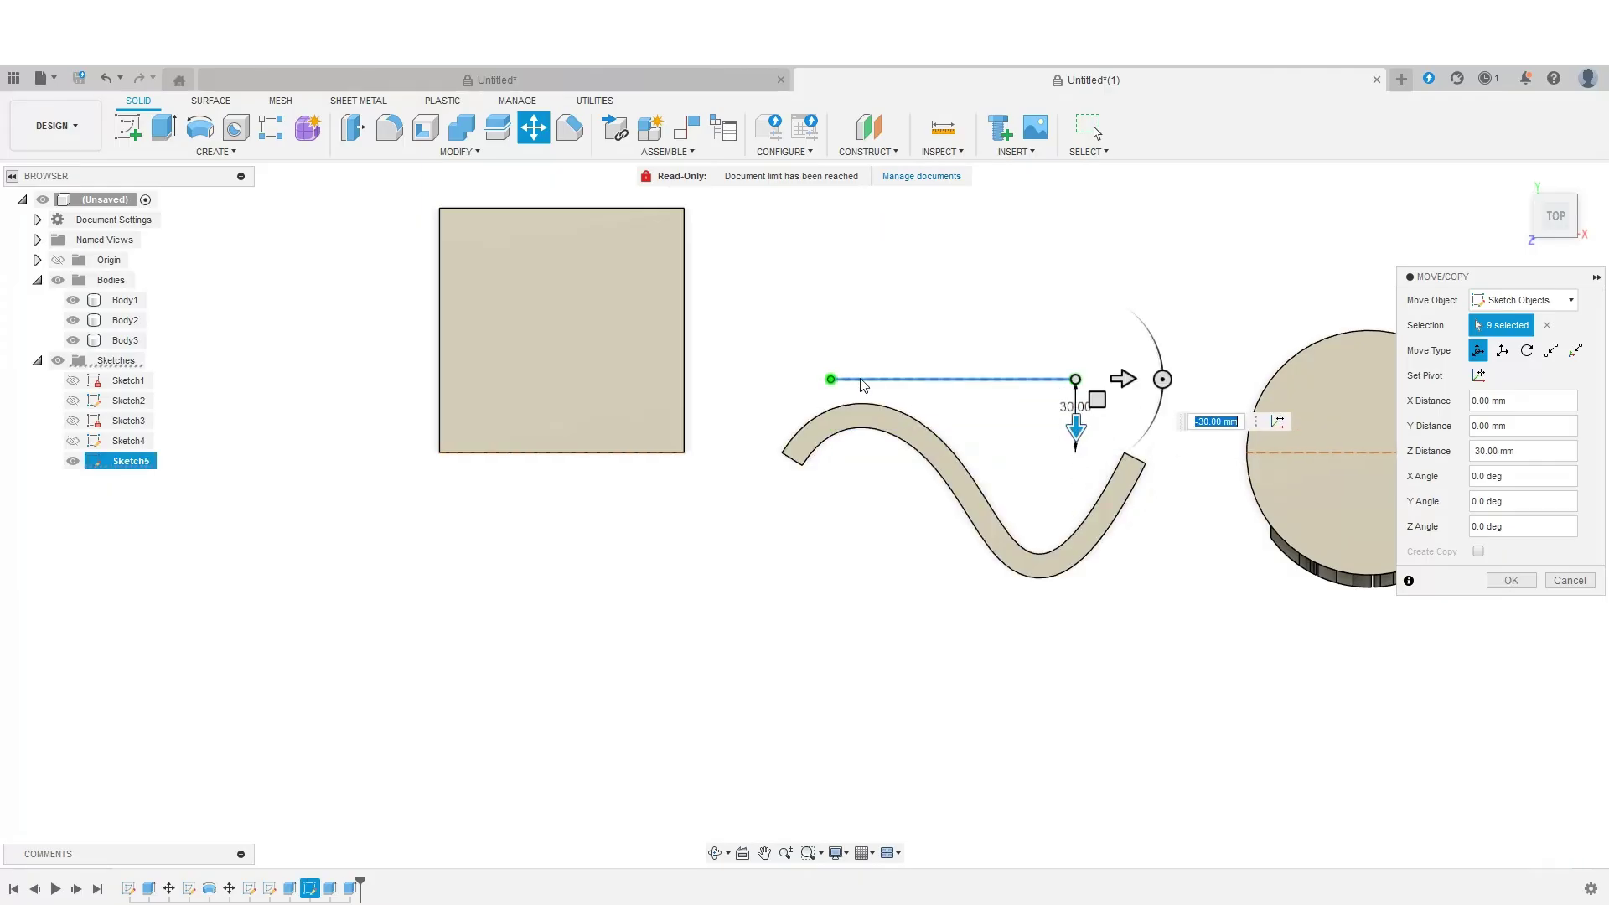
pyautogui.moveTo(1078, 424)
pyautogui.mouseDown()
pyautogui.moveTo(1080, 645)
pyautogui.moveTo(1060, 419)
pyautogui.mouseUp()
pyautogui.click(1512, 580)
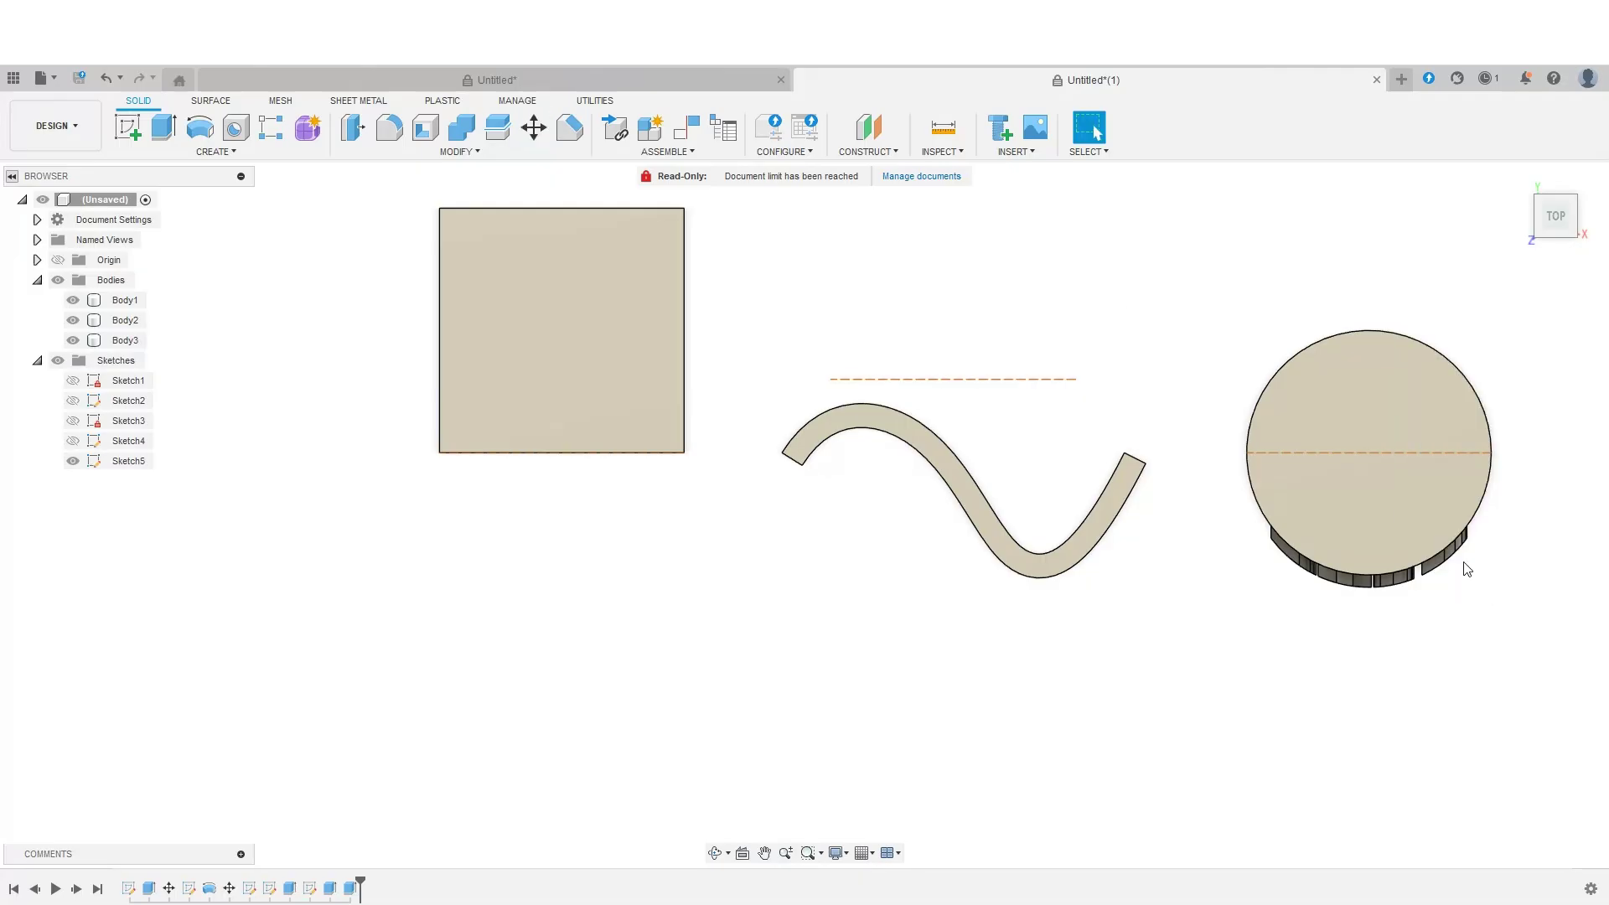
# Set up an extrusion of the moved BA3D text only, starting from the wavy body's front face as the object
pyautogui.moveTo(1557, 216); pyautogui.dragTo(1543, 178)
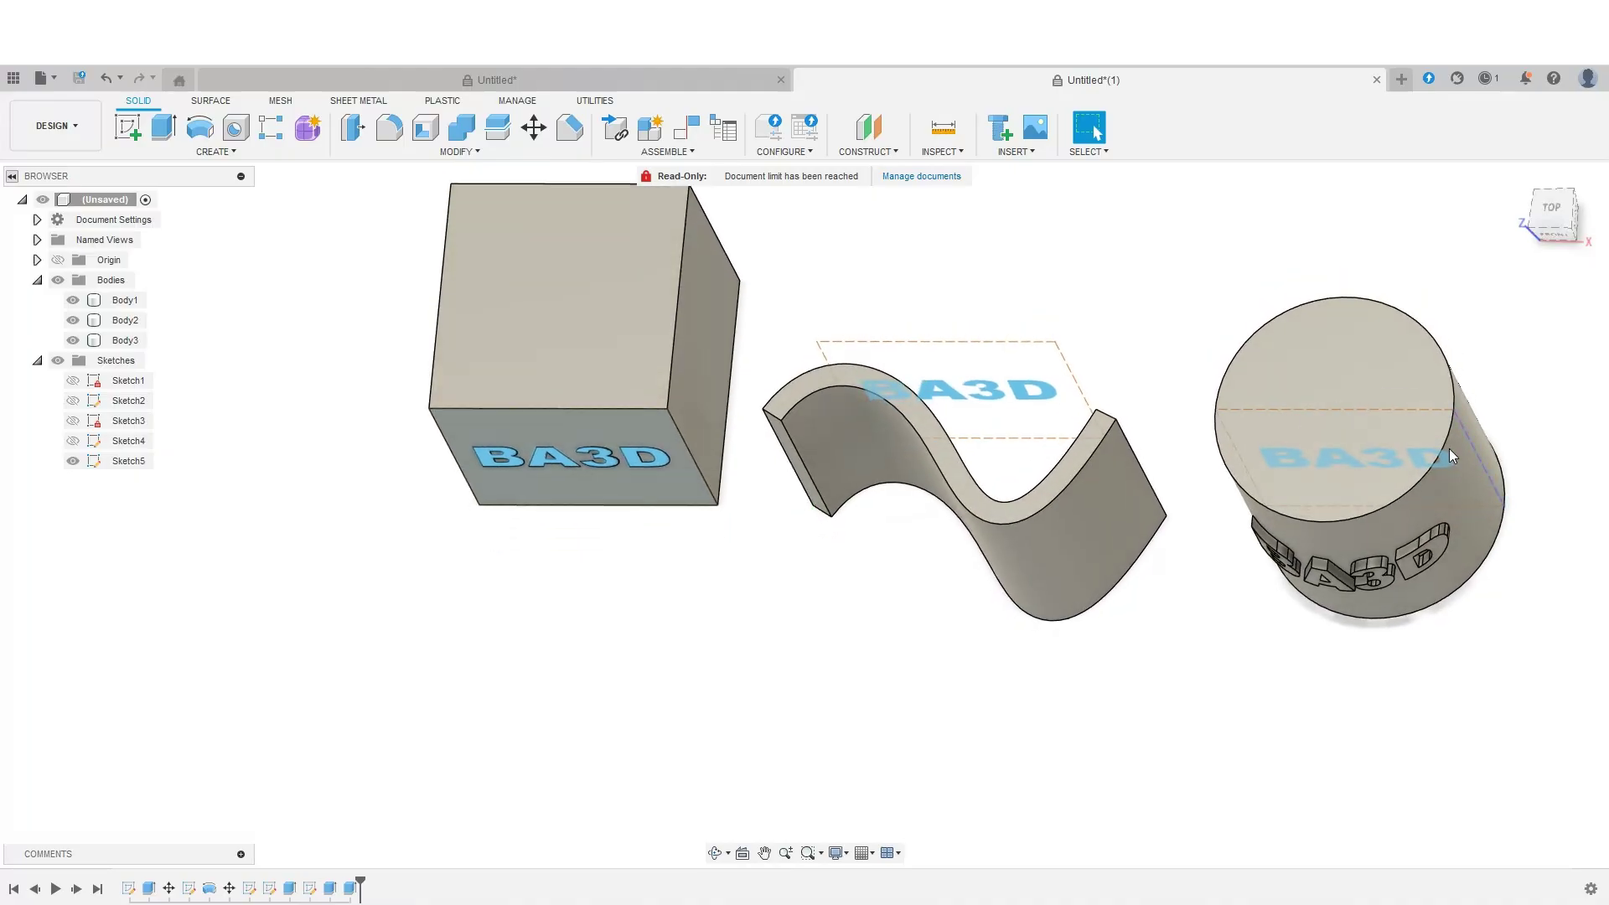
pyautogui.click(164, 128)
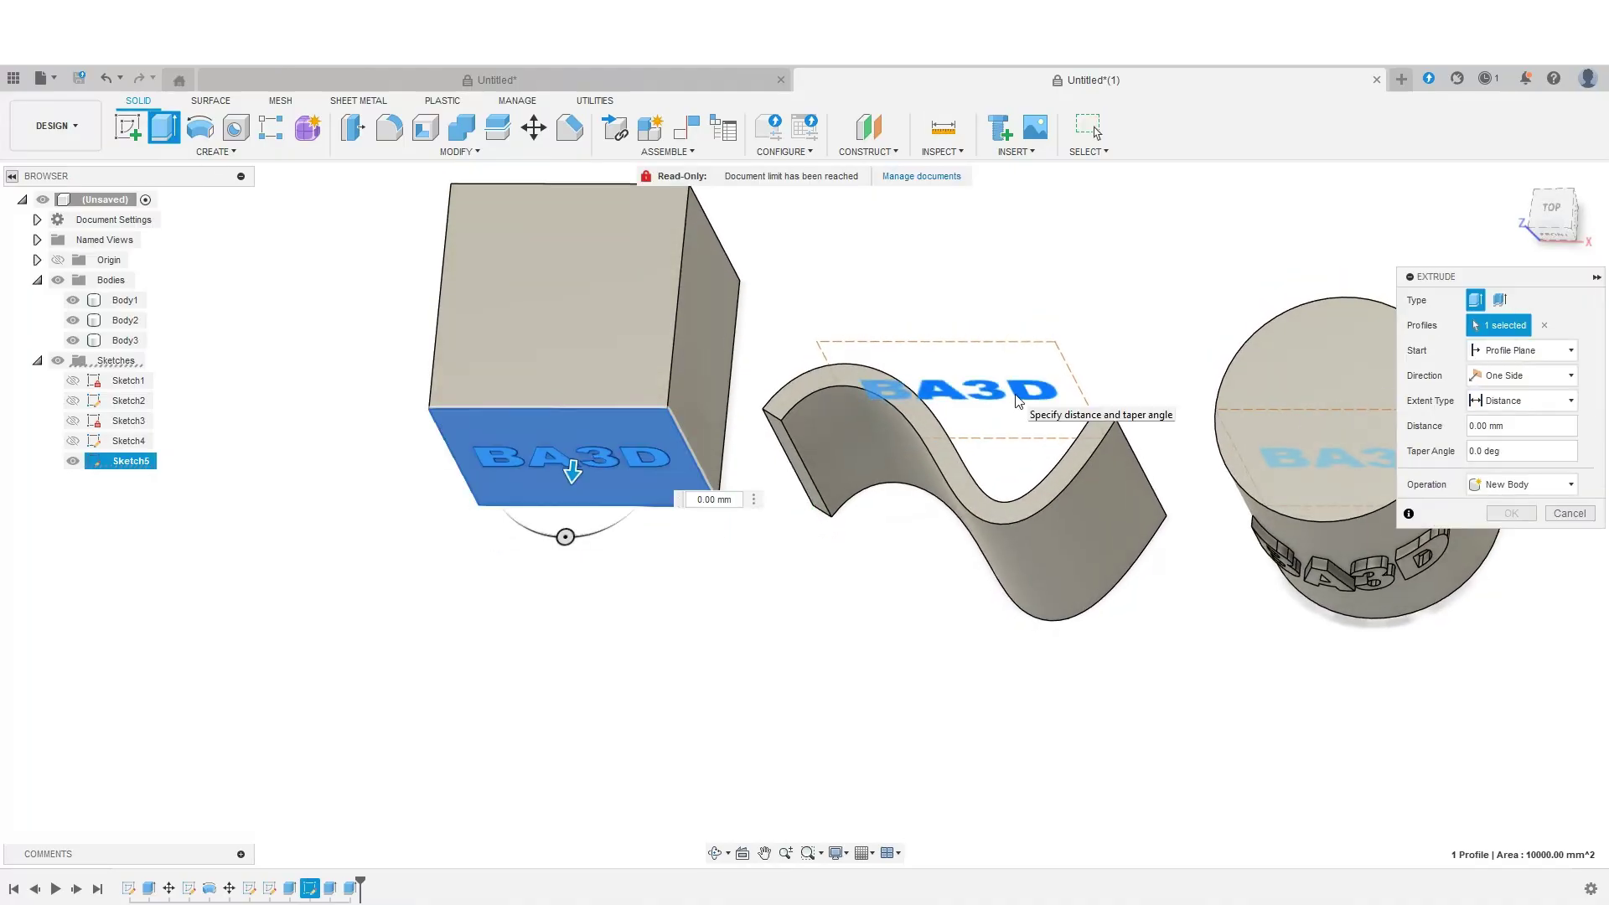
pyautogui.click(1018, 401)
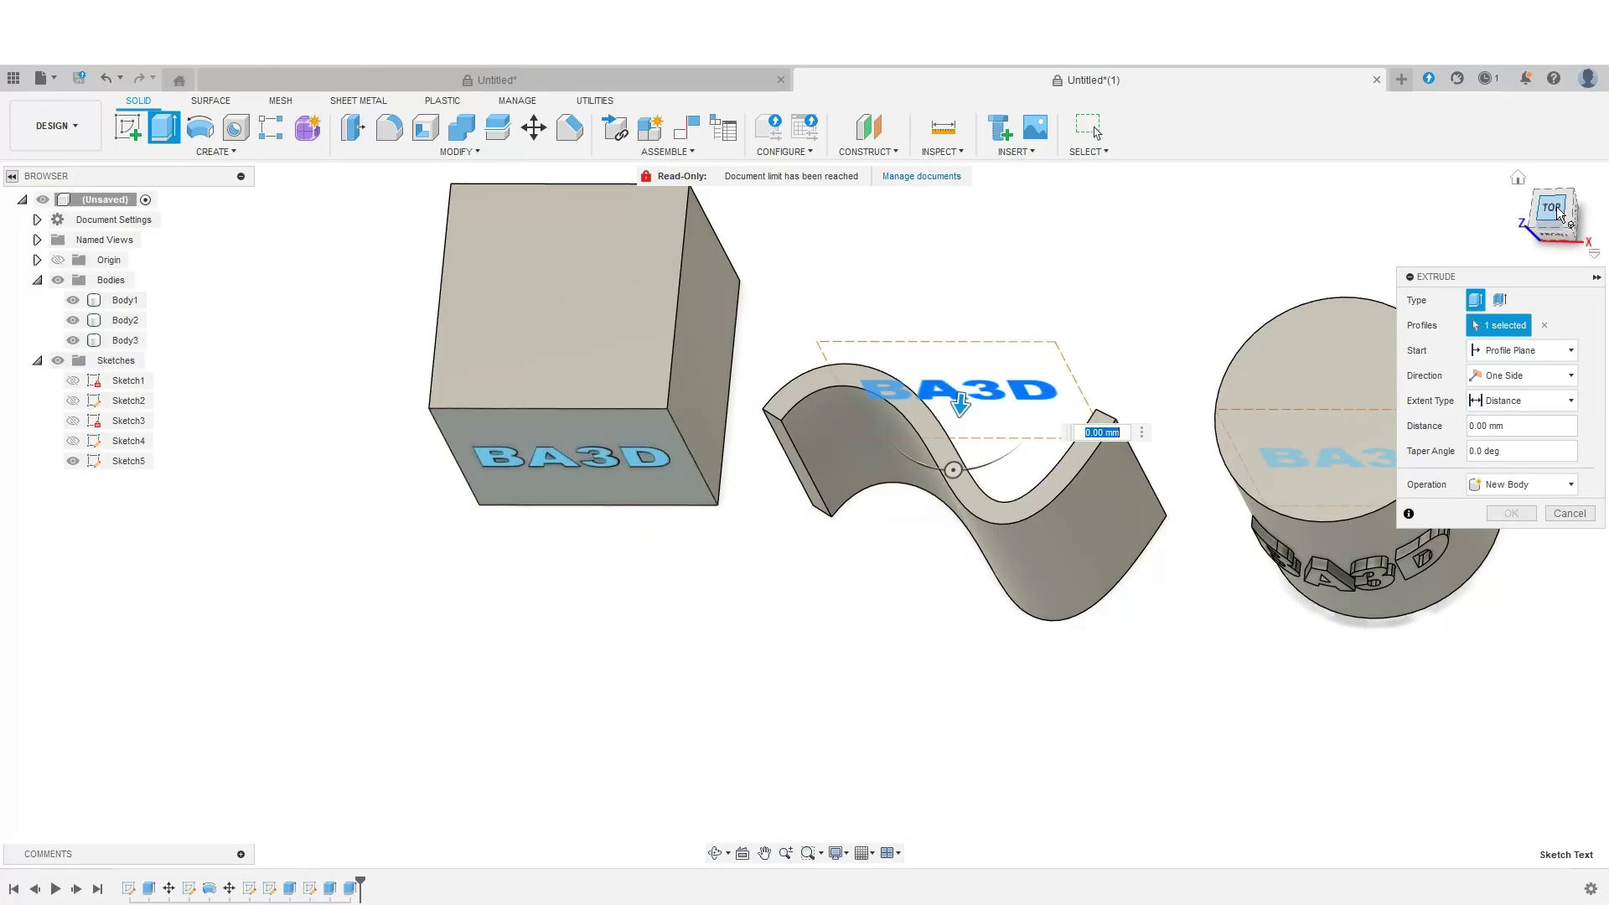
pyautogui.moveTo(1559, 216)
pyautogui.mouseDown()
pyautogui.moveTo(1545, 159)
pyautogui.moveTo(1559, 206)
pyautogui.mouseUp()
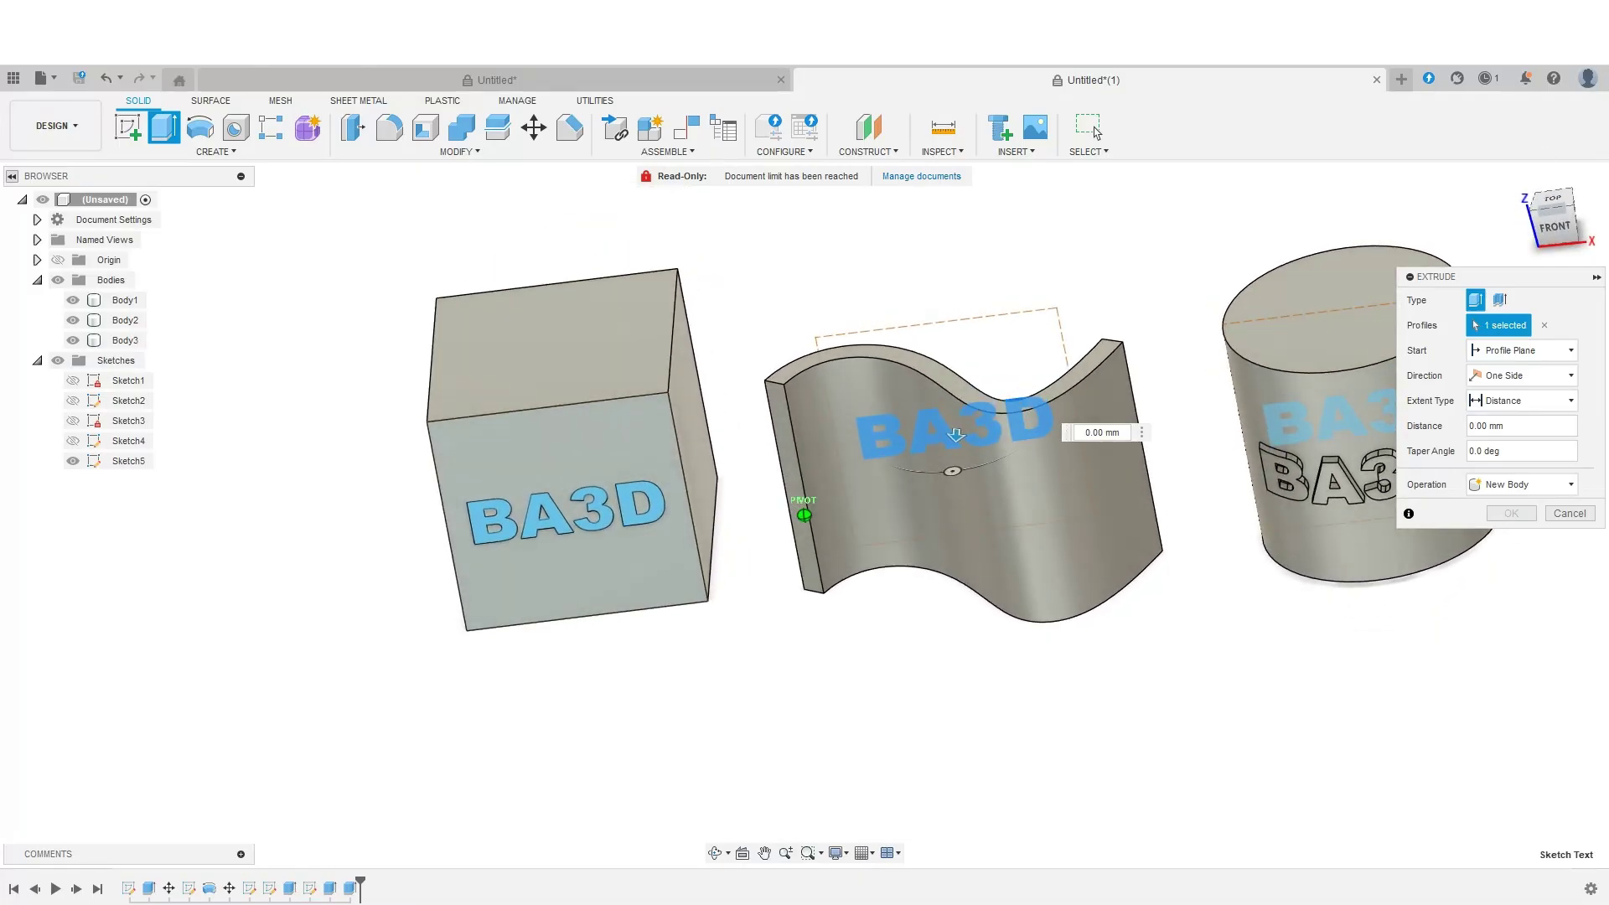
pyautogui.click(1572, 351)
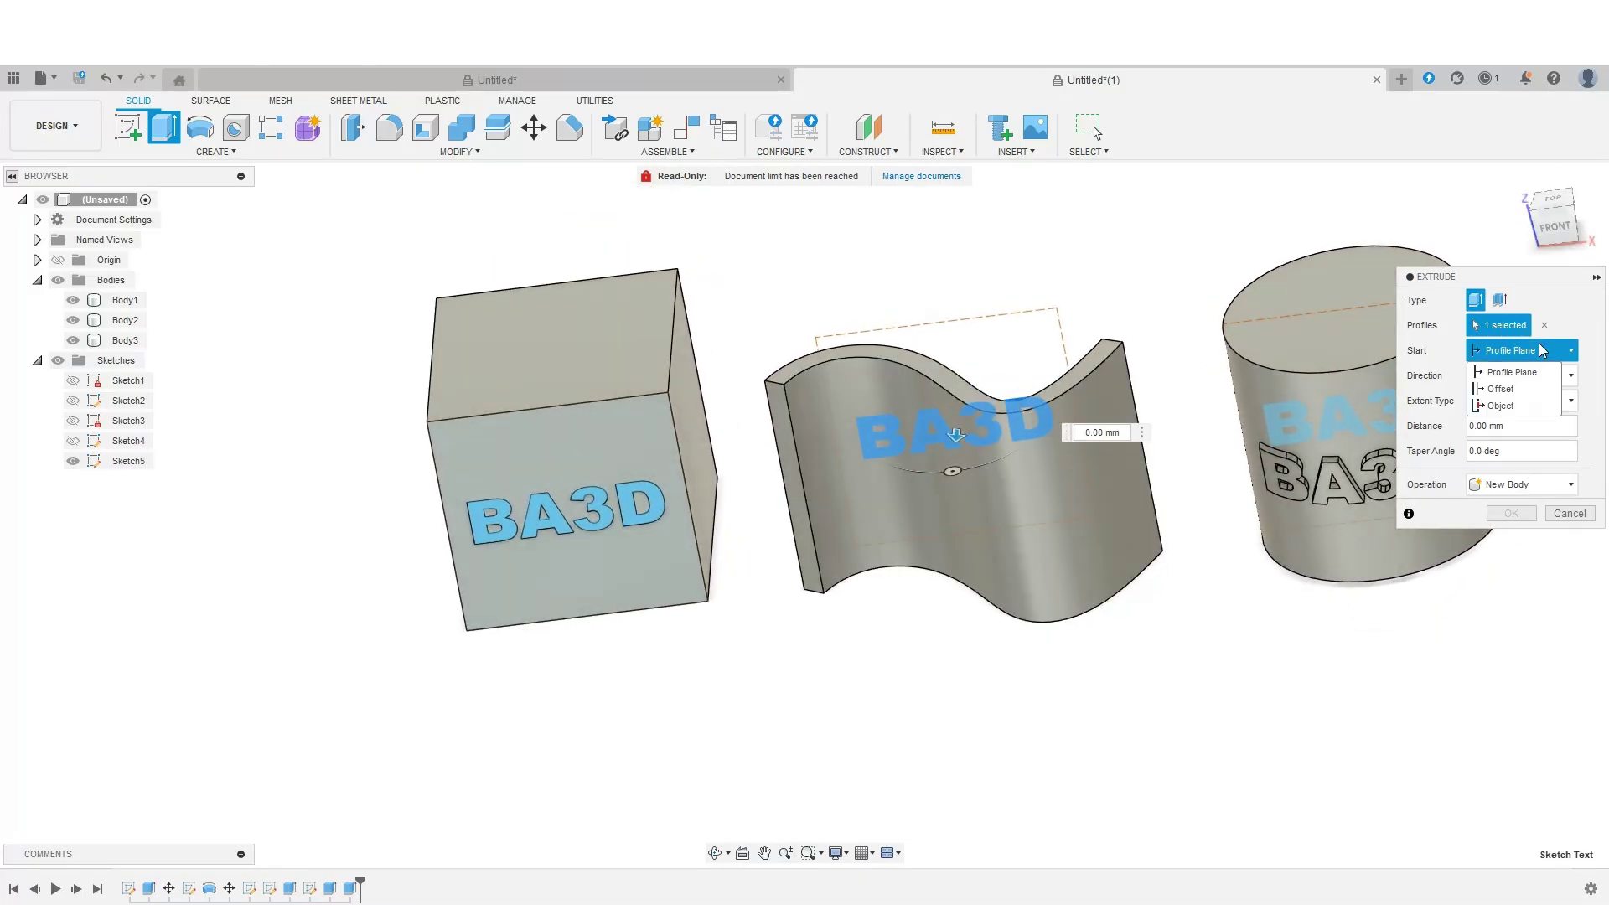
pyautogui.click(1509, 406)
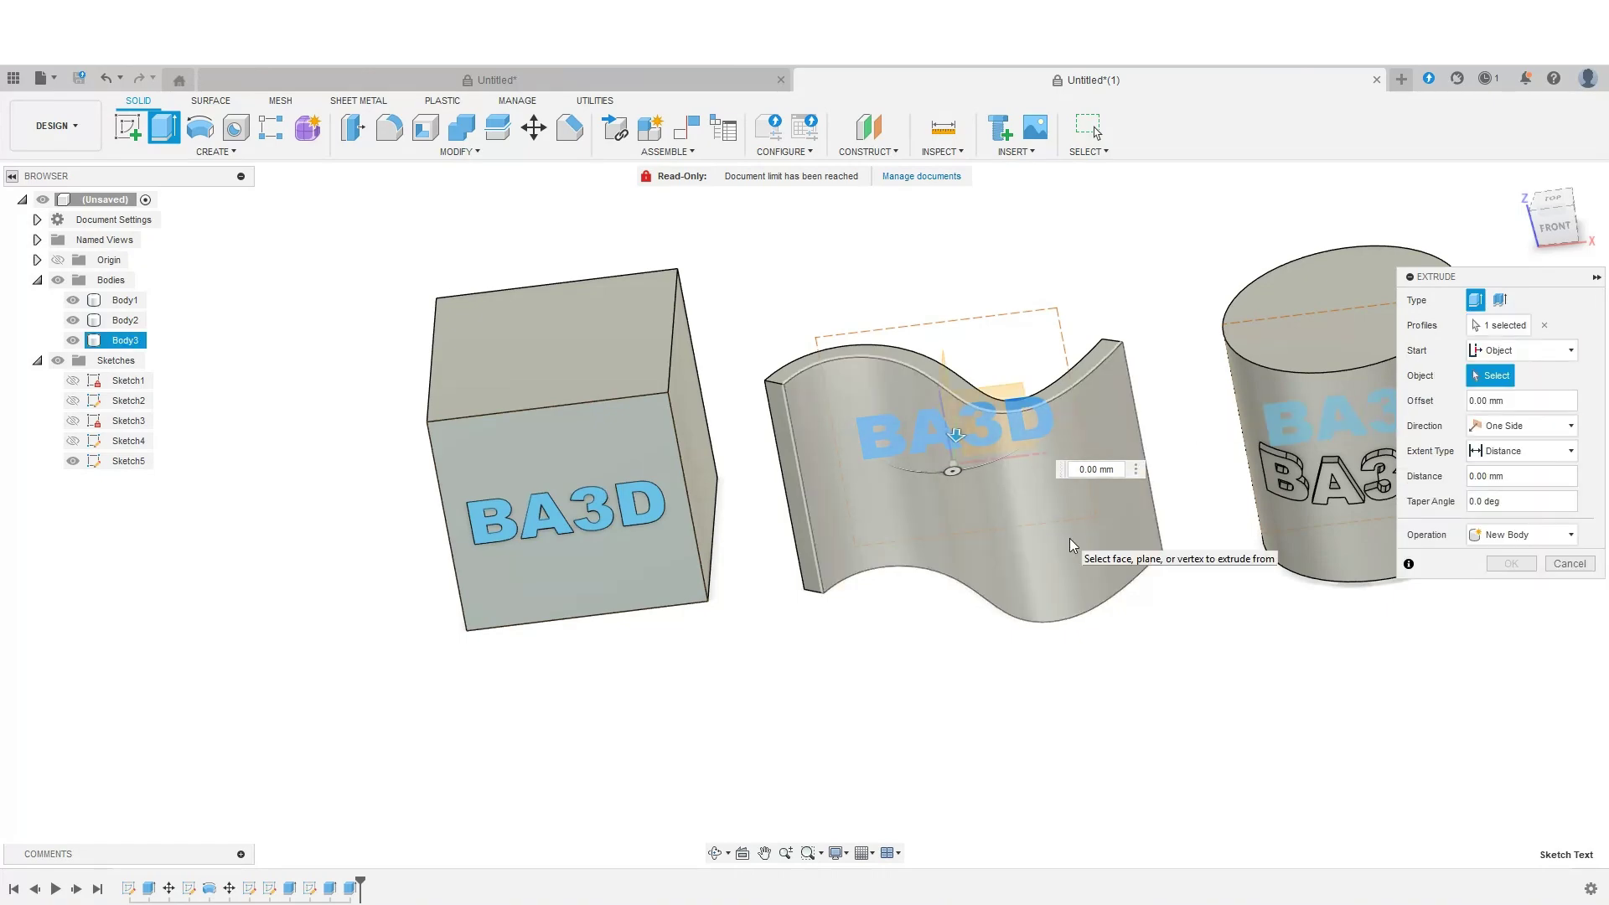
pyautogui.click(1069, 538)
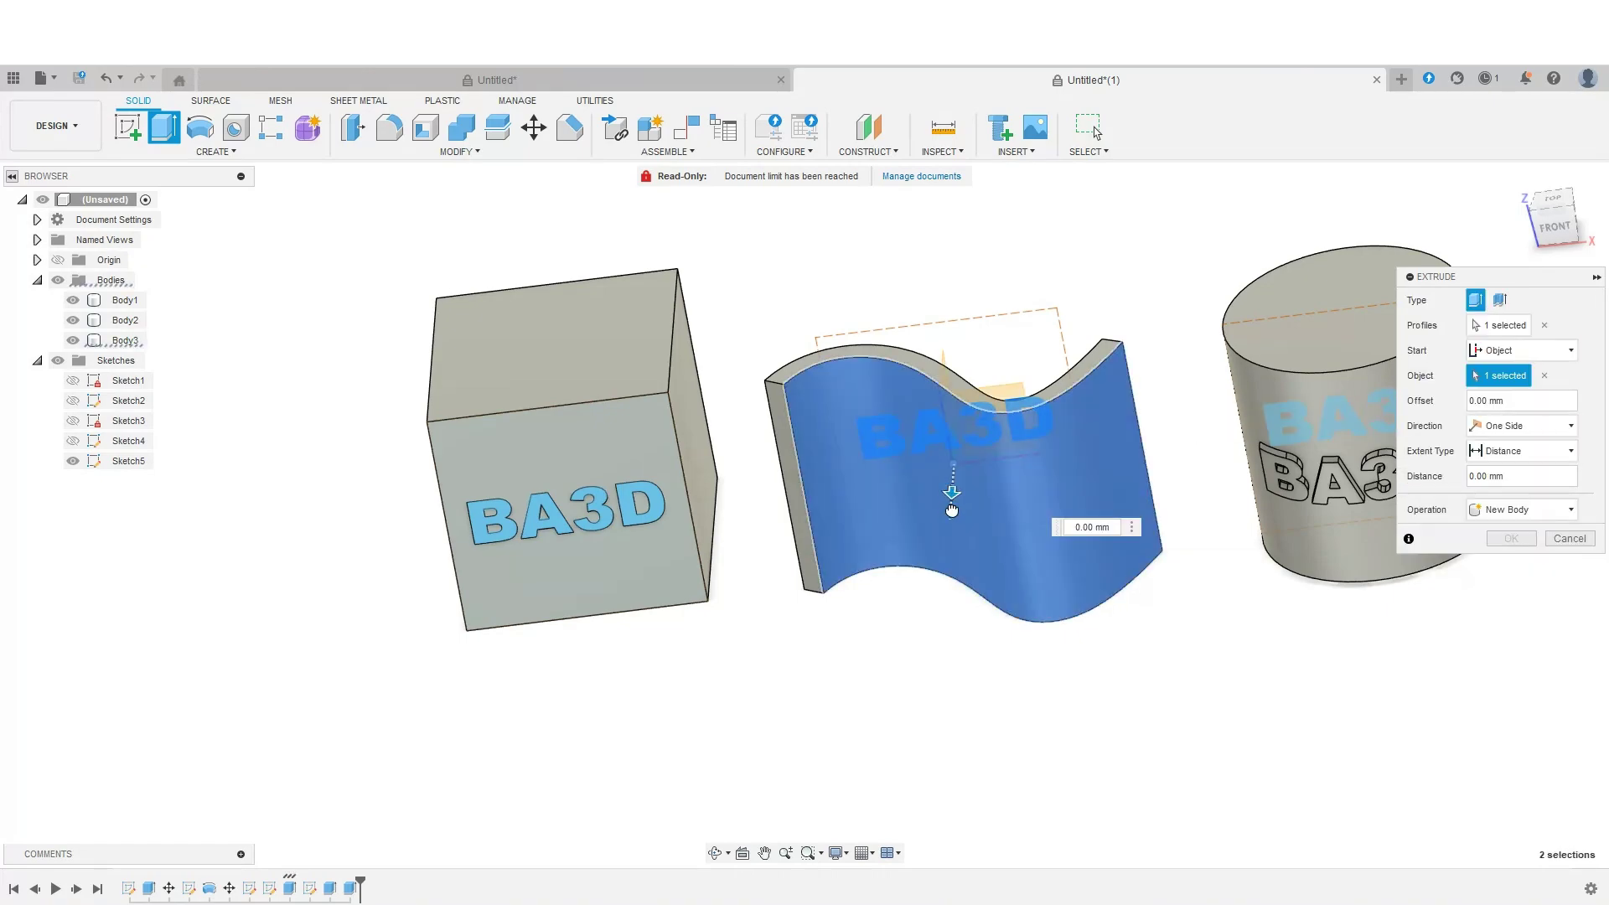
# Extrude the text 10 mm outward from the wavy face and join it to the wavy body
pyautogui.moveTo(952, 515); pyautogui.dragTo(949, 549)
pyautogui.click(1564, 231)
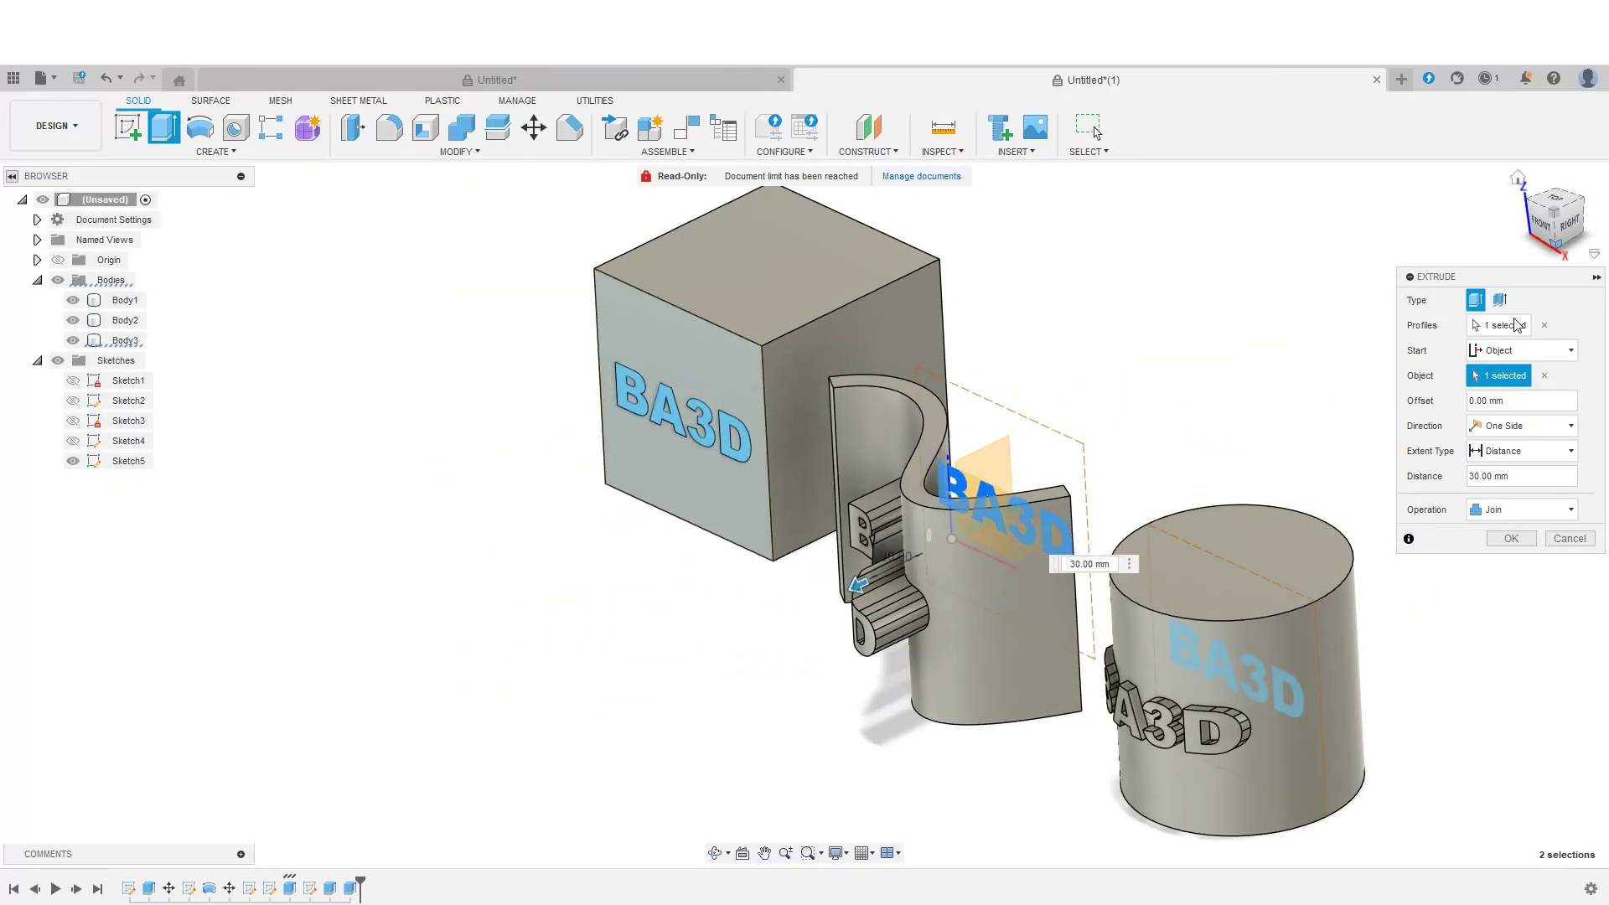
pyautogui.click(905, 577)
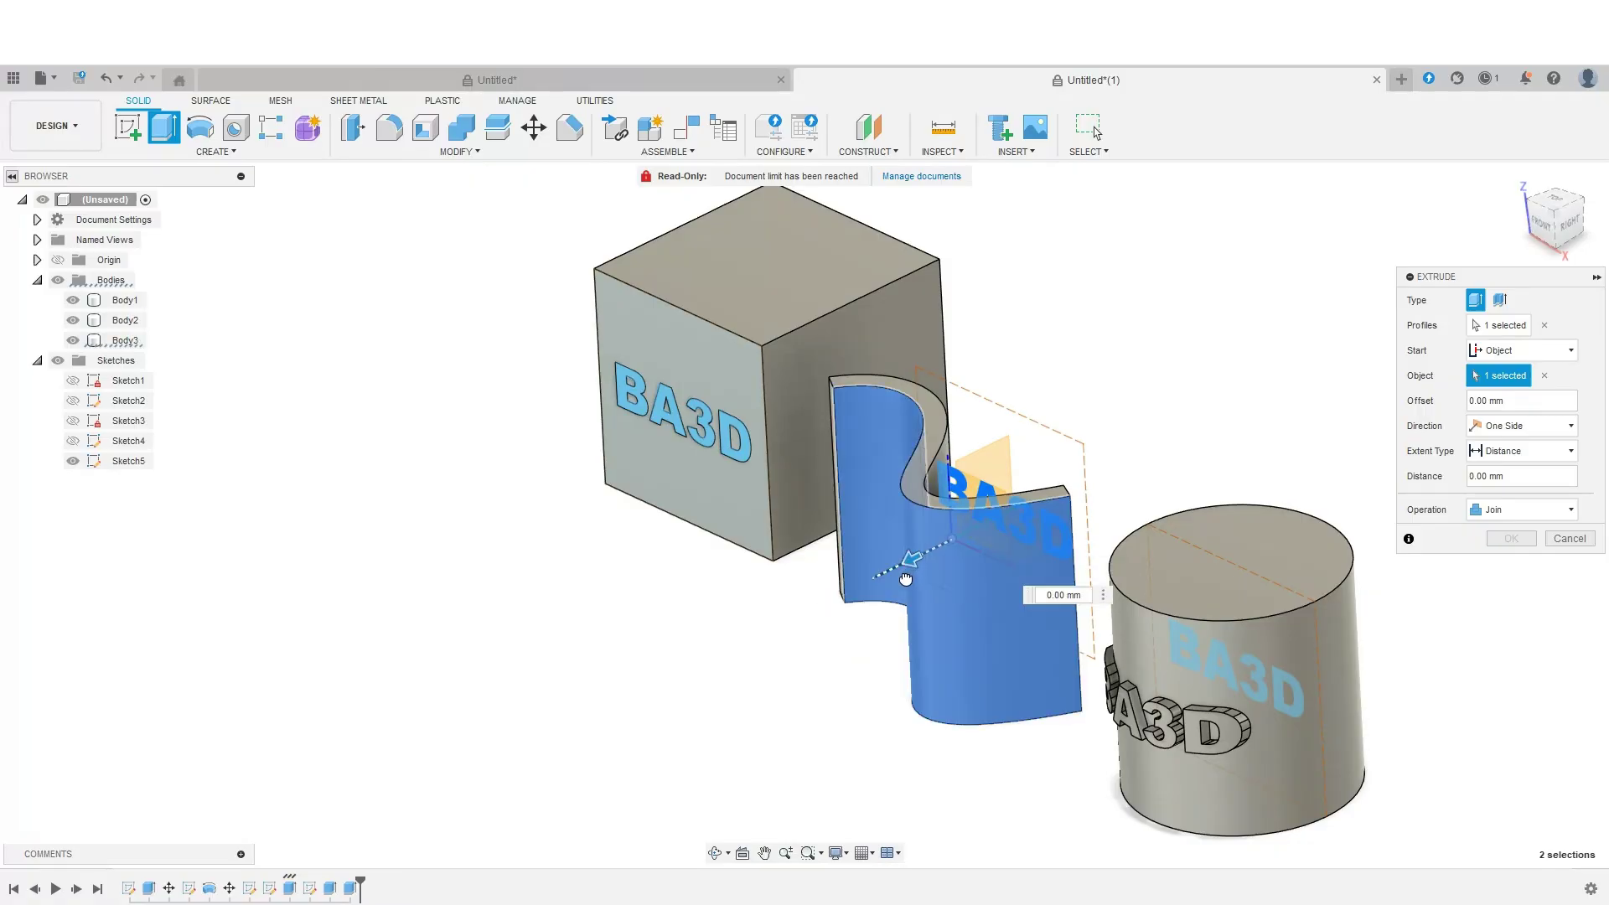
pyautogui.moveTo(906, 585); pyautogui.dragTo(887, 594)
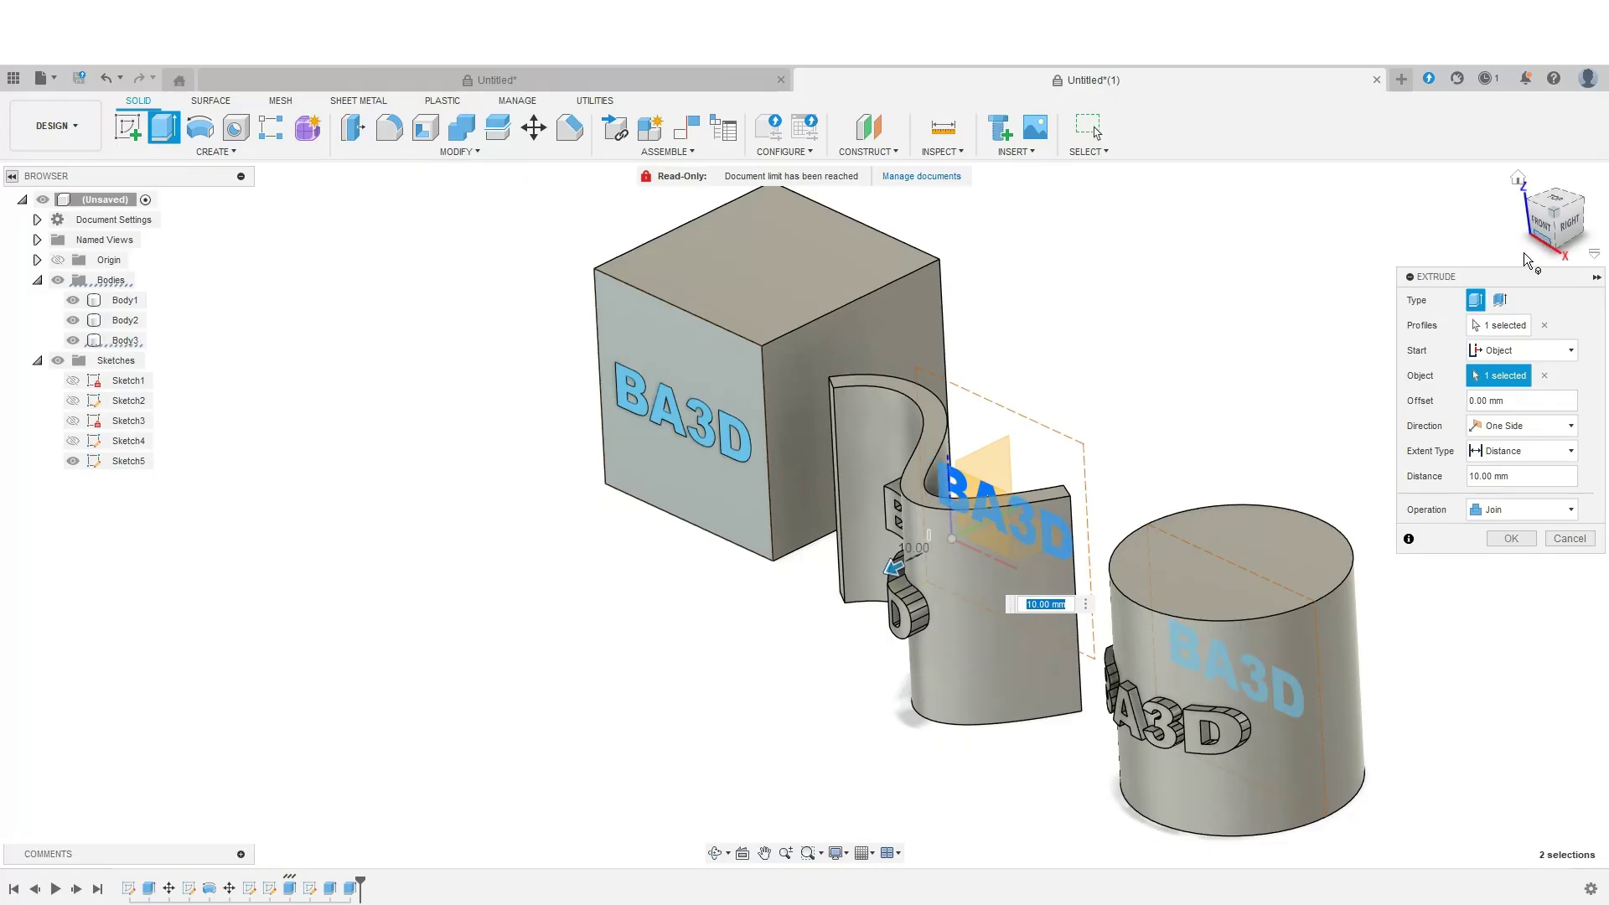
pyautogui.moveTo(1542, 226)
pyautogui.mouseDown()
pyautogui.moveTo(1576, 210)
pyautogui.moveTo(1552, 239)
pyautogui.mouseUp()
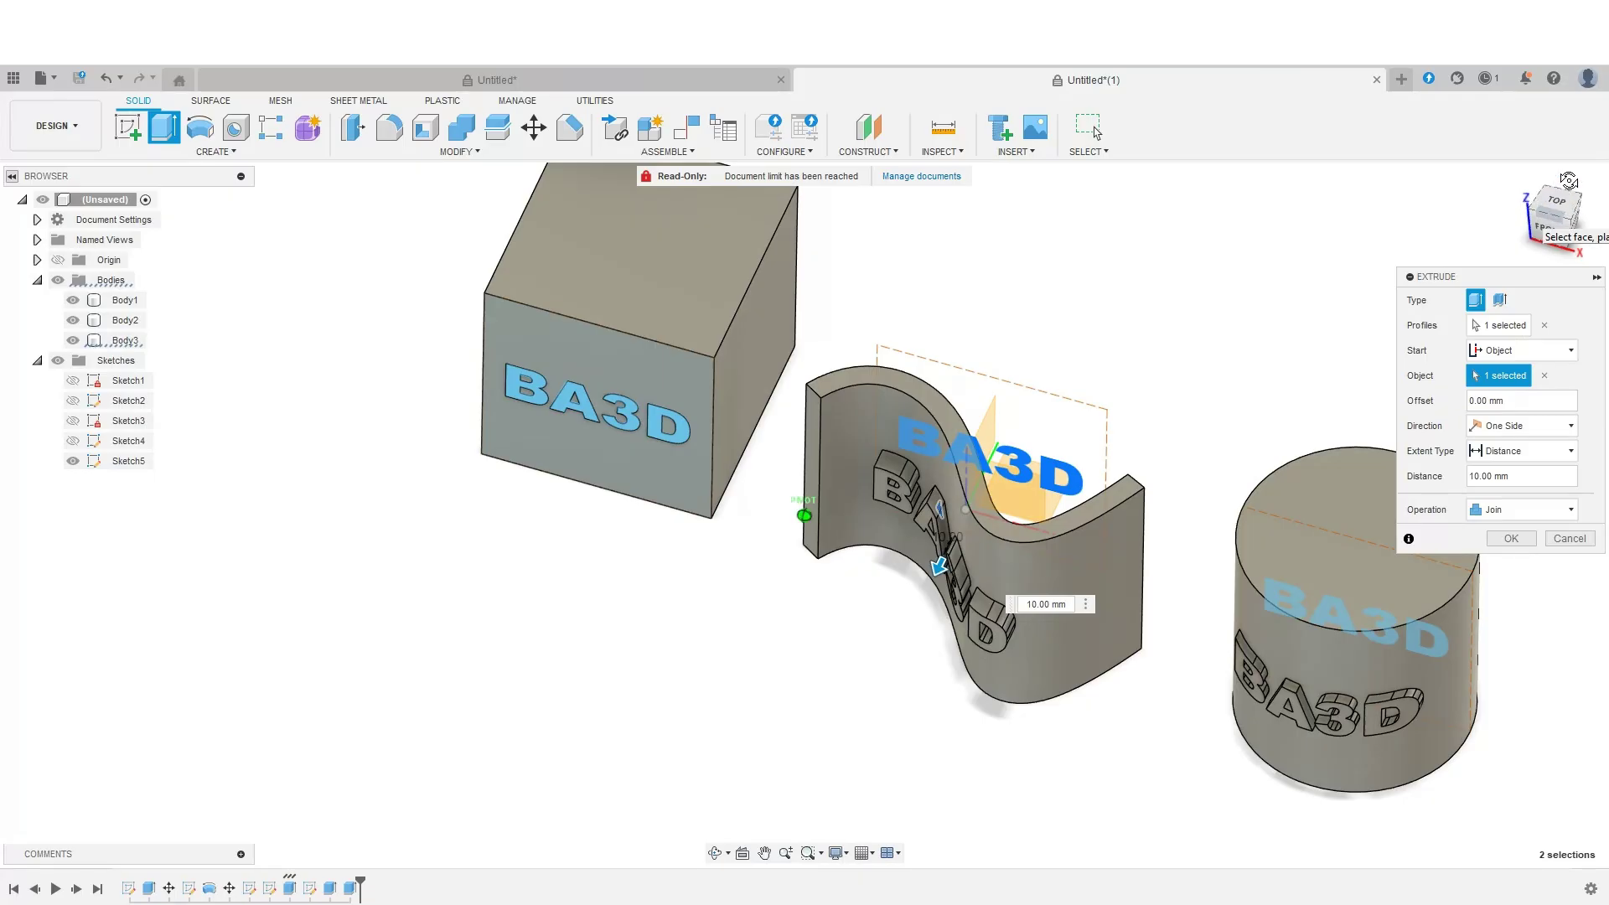
pyautogui.click(1571, 221)
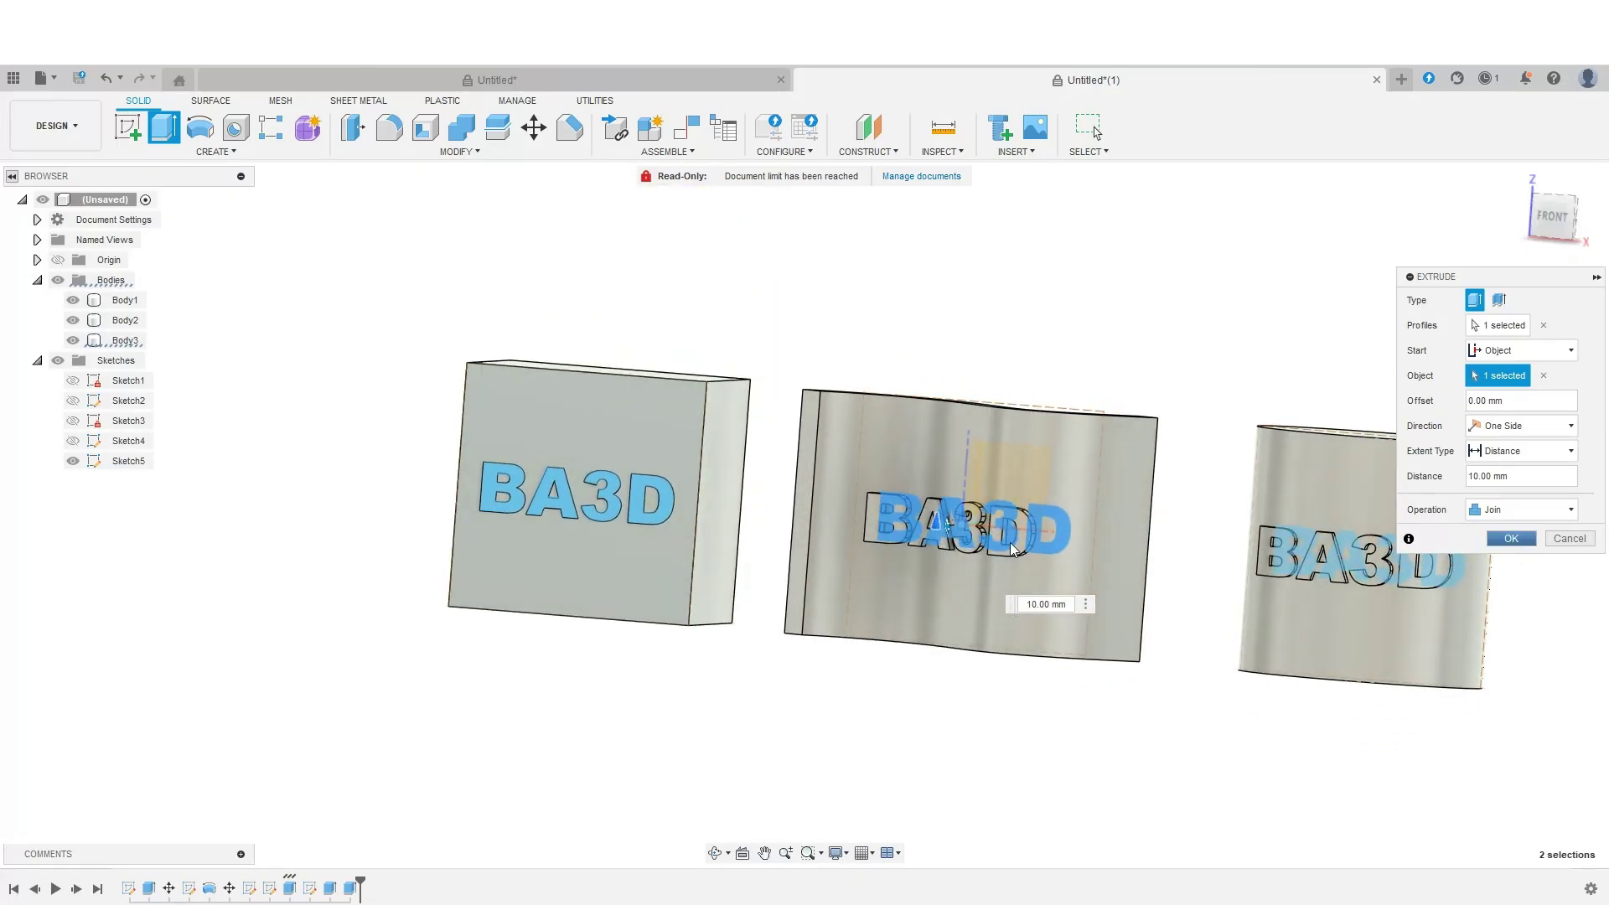
pyautogui.press('Return')
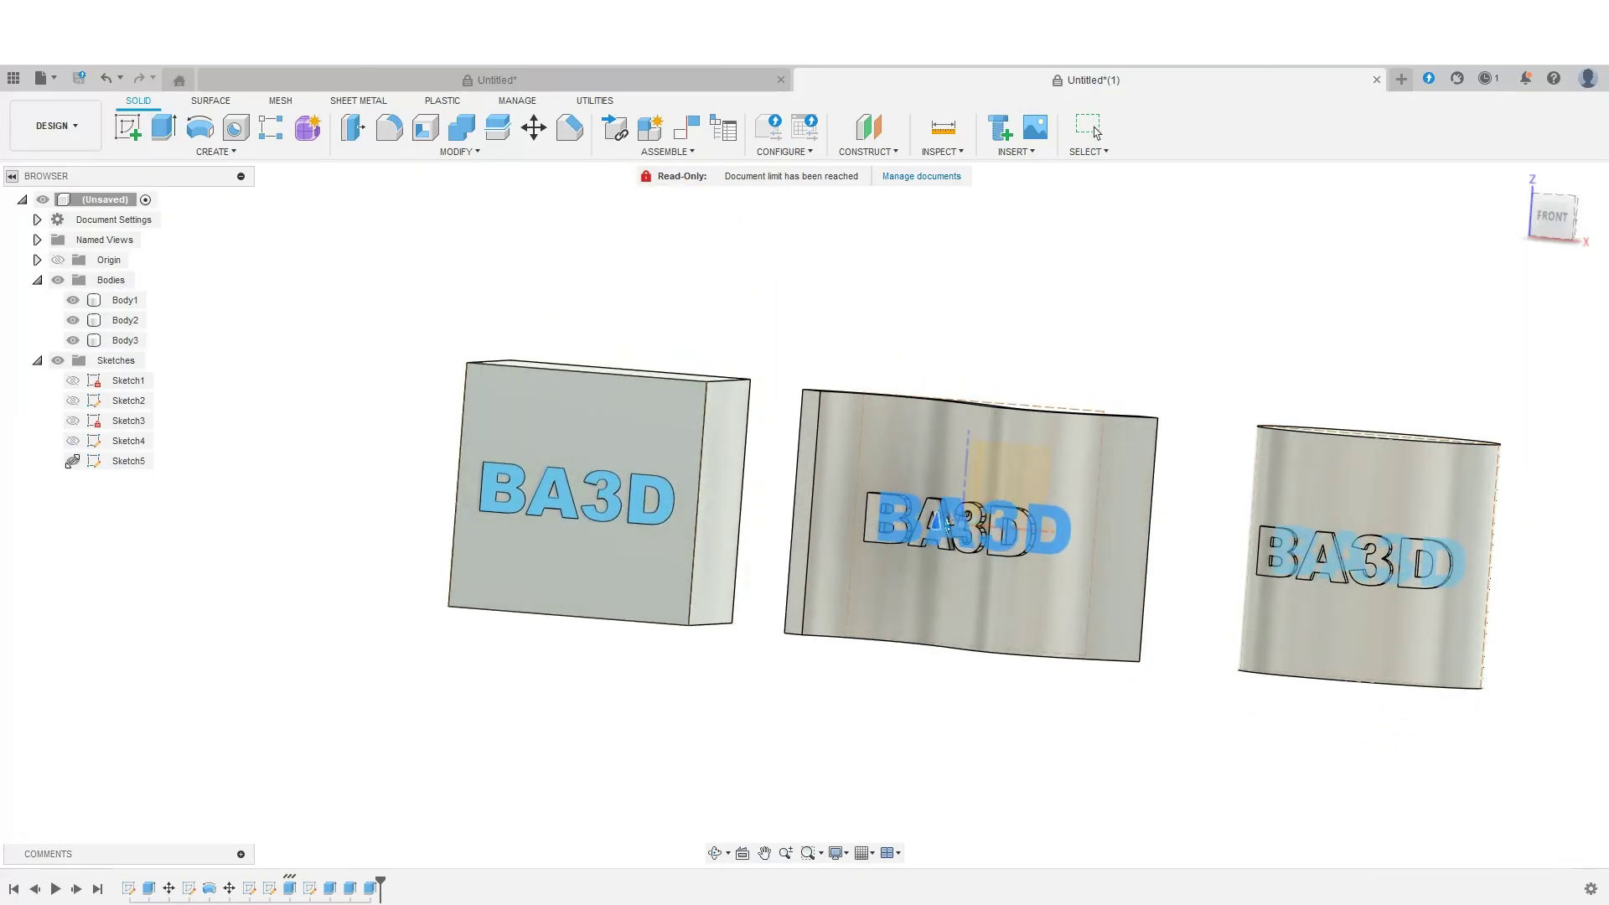
# Hide the BA3D text sketch and inspect the text on the cube, wavy body and cylinder from several angles
pyautogui.click(1570, 221)
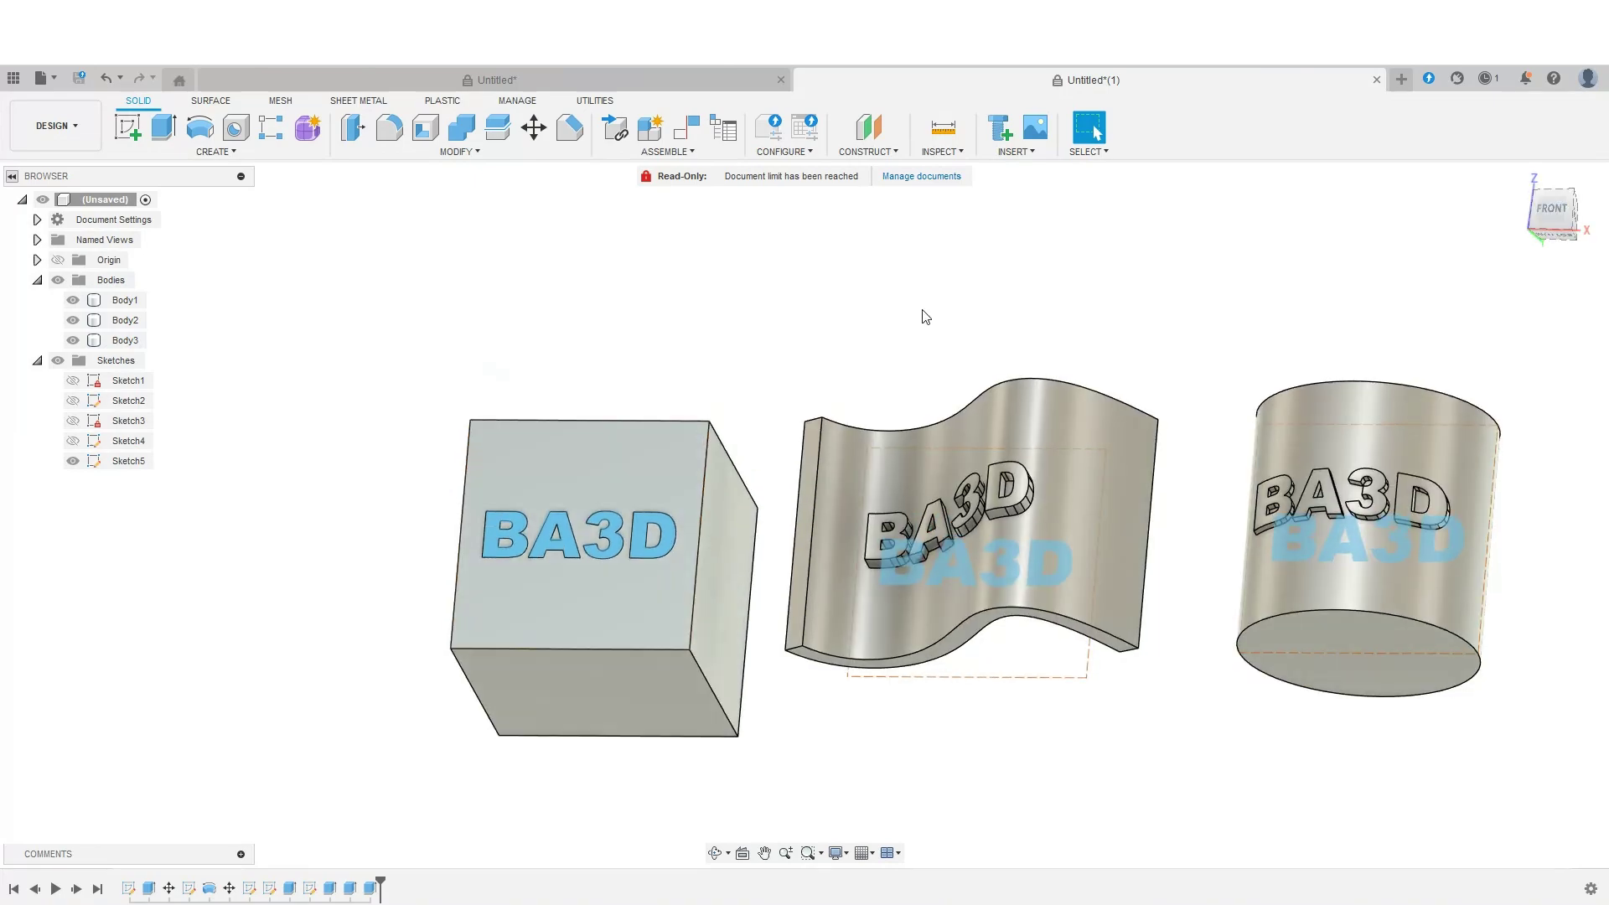
pyautogui.click(73, 461)
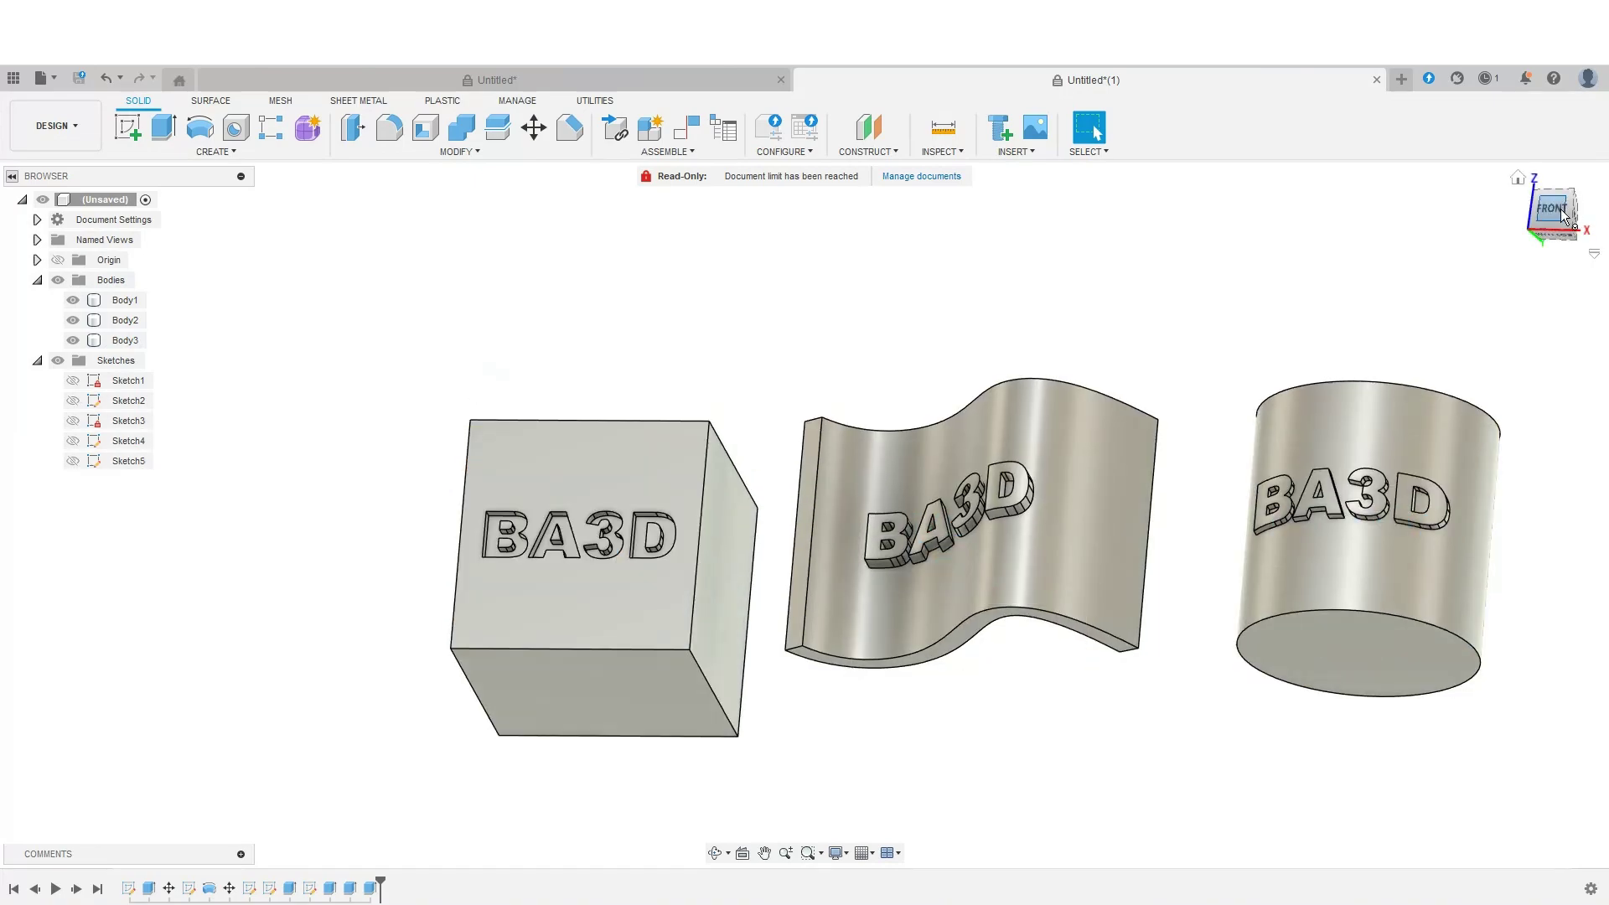
pyautogui.moveTo(1560, 216)
pyautogui.mouseDown()
pyautogui.moveTo(1531, 216)
pyautogui.moveTo(1564, 245)
pyautogui.mouseUp()
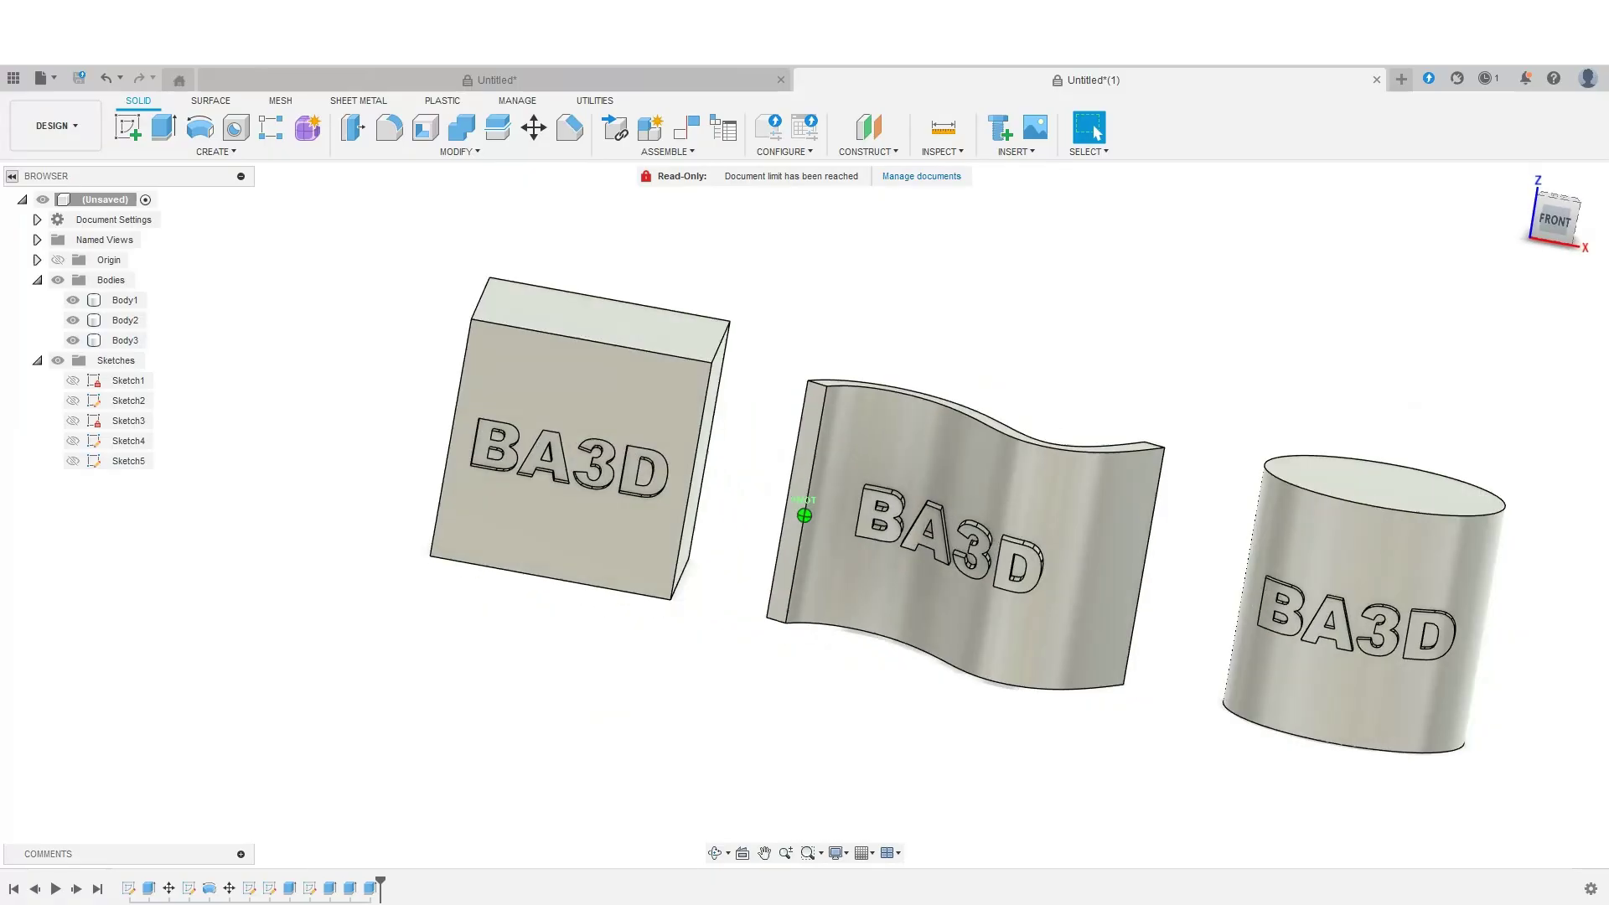
pyautogui.moveTo(817, 553)
pyautogui.keyDown('shift'); pyautogui.mouseDown(button='middle')
pyautogui.moveTo(819, 591)
pyautogui.moveTo(828, 499)
pyautogui.mouseUp(button='middle'); pyautogui.keyUp('shift')
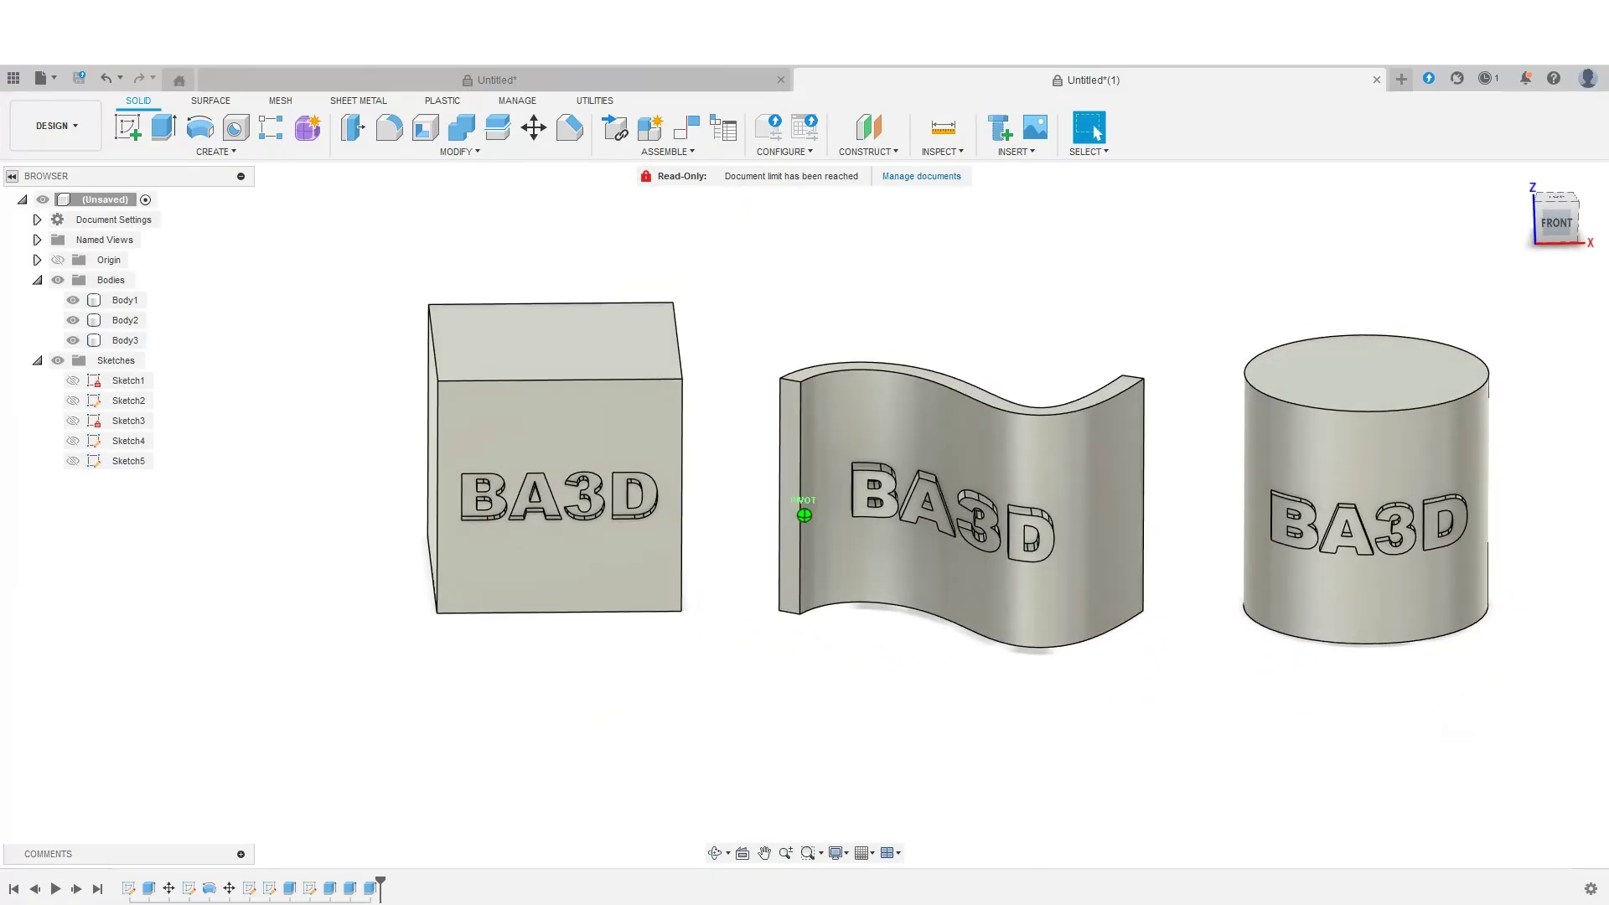
pyautogui.scroll(-3, 465, 439)
pyautogui.scroll(3, 913, 381)
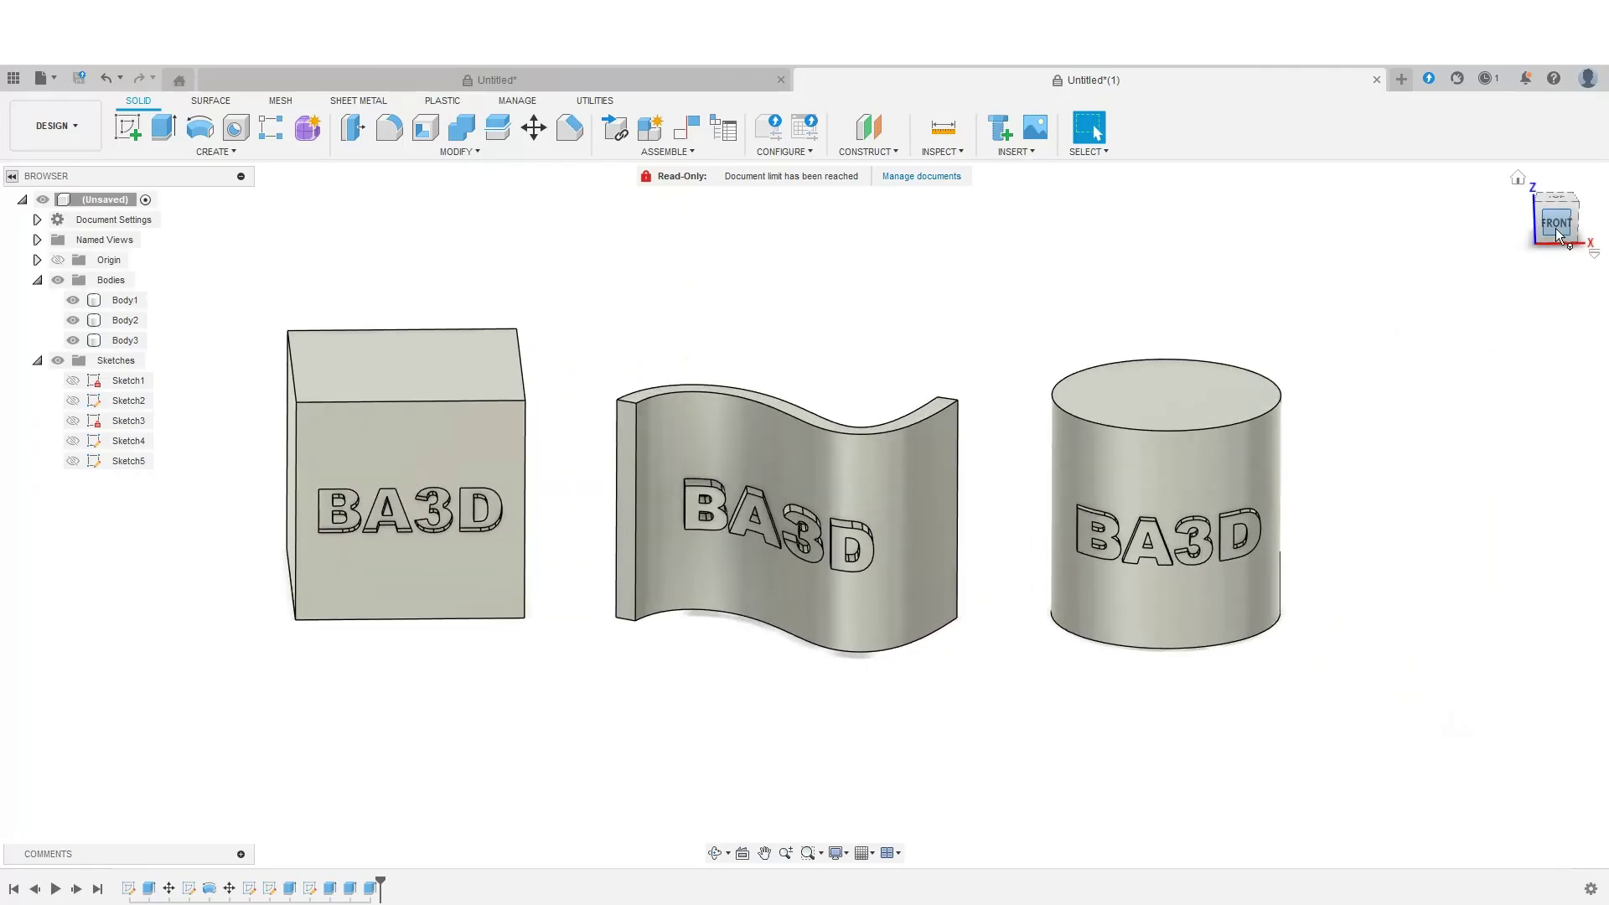
pyautogui.moveTo(1555, 223)
pyautogui.keyDown('shift'); pyautogui.mouseDown(button='middle')
pyautogui.moveTo(1513, 201)
pyautogui.moveTo(1523, 155)
pyautogui.mouseUp(button='middle'); pyautogui.keyUp('shift')
pyautogui.moveTo(1523, 155); pyautogui.dragTo(1551, 223)
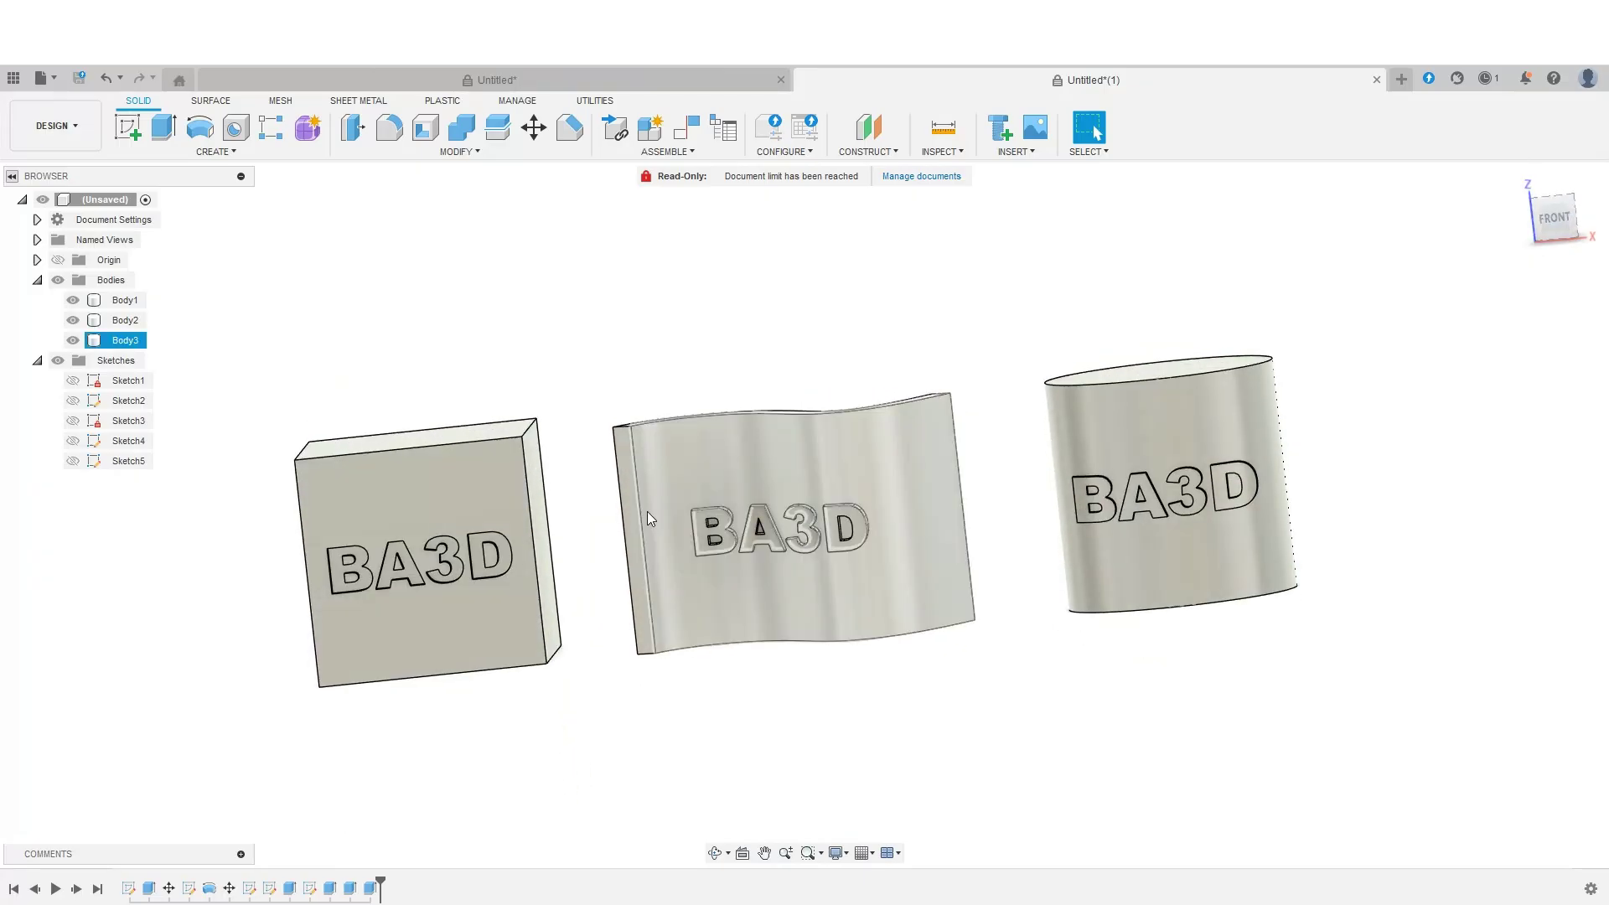